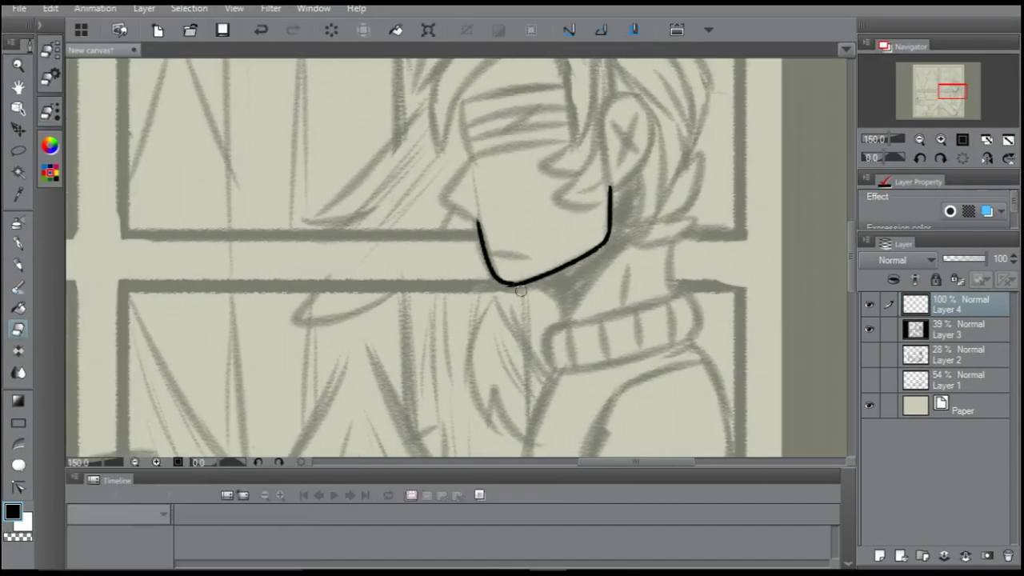
# Ink the nose profile and the blindfold bands with a zigzag fold across the eyes on Layer 4
pyautogui.press('p')
pyautogui.moveTo(460, 156)
pyautogui.mouseDown()
pyautogui.moveTo(404, 242)
pyautogui.moveTo(512, 232)
pyautogui.mouseUp()
pyautogui.hotkey('ctrl', 'z')
pyautogui.moveTo(399, 209); pyautogui.dragTo(511, 200)
pyautogui.moveTo(404, 228); pyautogui.dragTo(510, 218)
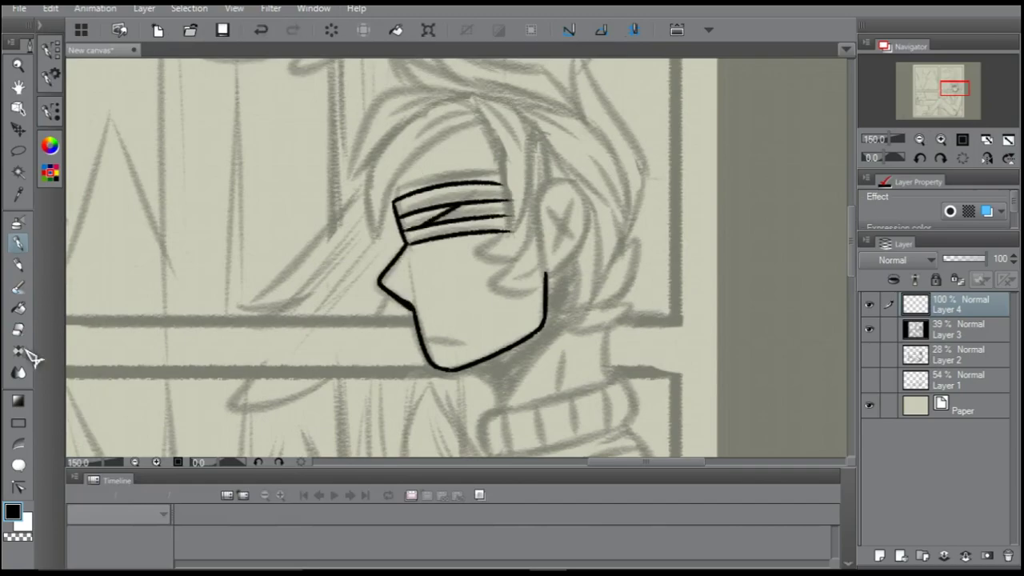
# Redraw the face edge between the nose and chin as one continuous line up to the blindfold, and trim the blindfold's front edge
pyautogui.hotkey('ctrl', 'z')
pyautogui.click(261, 30)
pyautogui.click(261, 29)
pyautogui.moveTo(414, 305); pyautogui.dragTo(429, 356)
pyautogui.moveTo(416, 304); pyautogui.dragTo(423, 344)
pyautogui.hotkey('ctrl', '-')
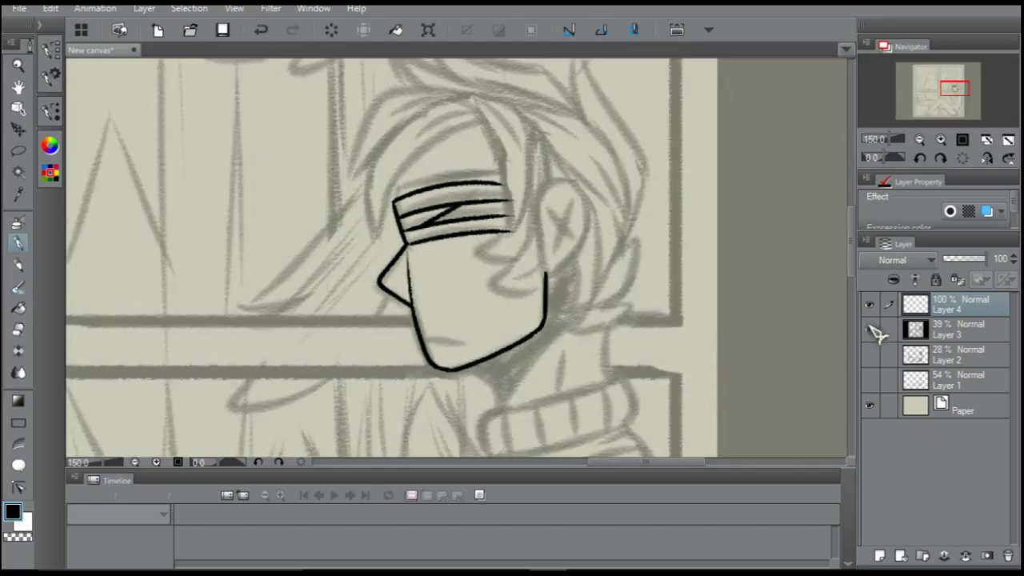
pyautogui.hotkey('ctrl', '+')
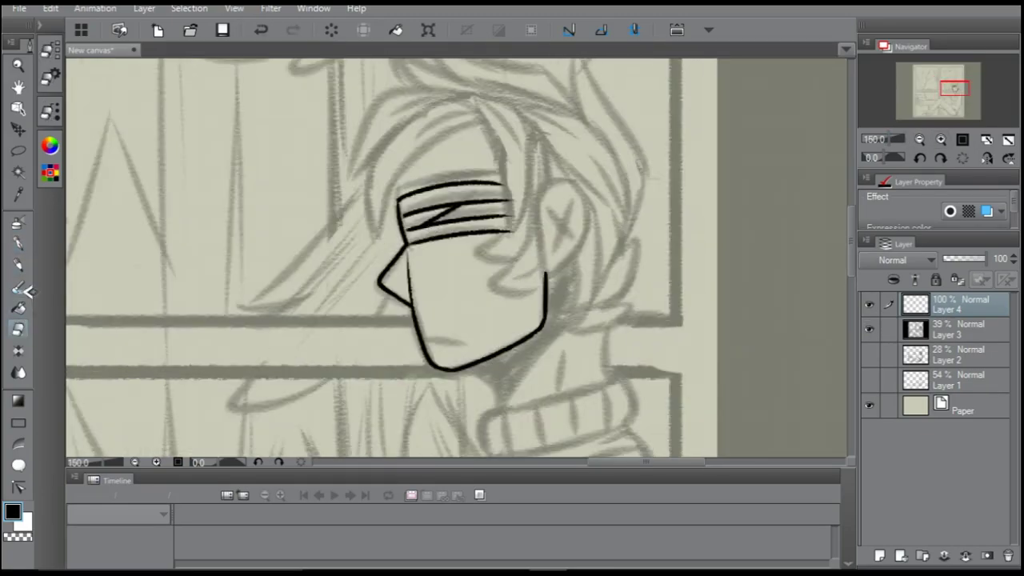
# Ink the short mouth line above the chin and check the line art with the Layer 3 sketch hidden
pyautogui.moveTo(436, 363); pyautogui.dragTo(400, 359)
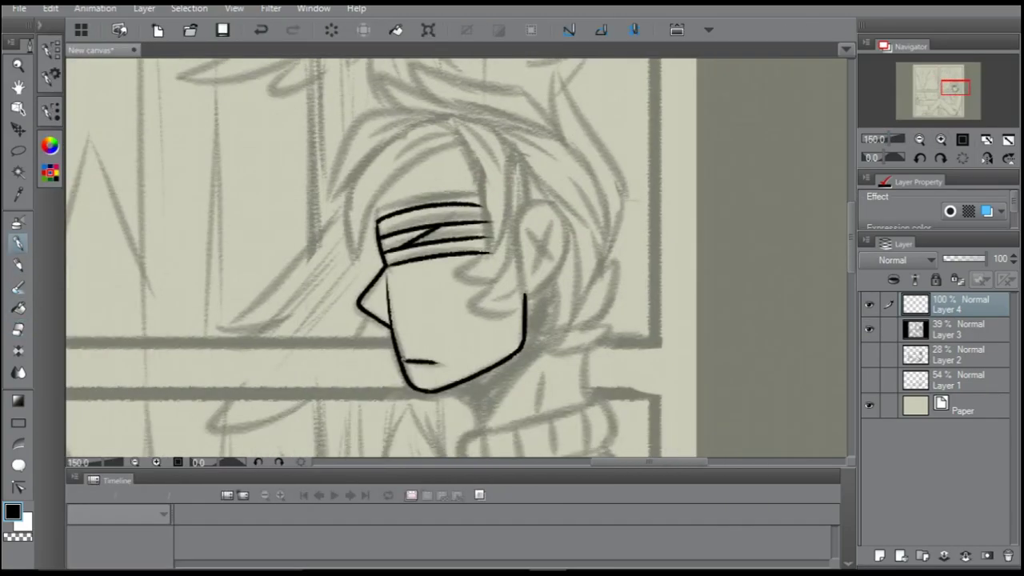
pyautogui.click(869, 329)
pyautogui.click(869, 328)
pyautogui.hotkey('ctrl', '-')
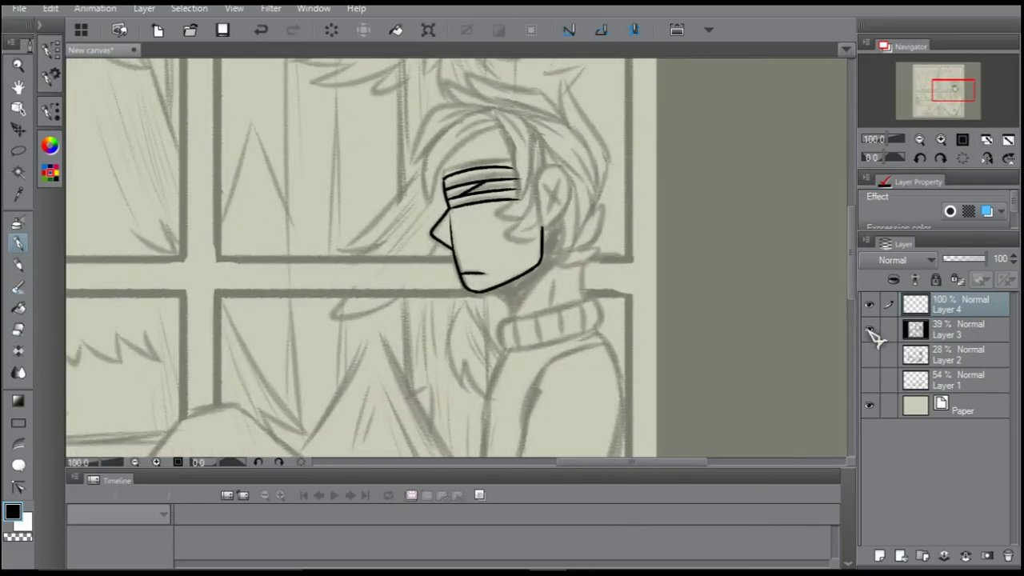
# Ink the long curved fringe lock from the parting down past the front of the blindfold, comparing it by undoing and redoing strokes
pyautogui.hotkey('ctrl', '+')
pyautogui.moveTo(344, 156); pyautogui.dragTo(397, 168)
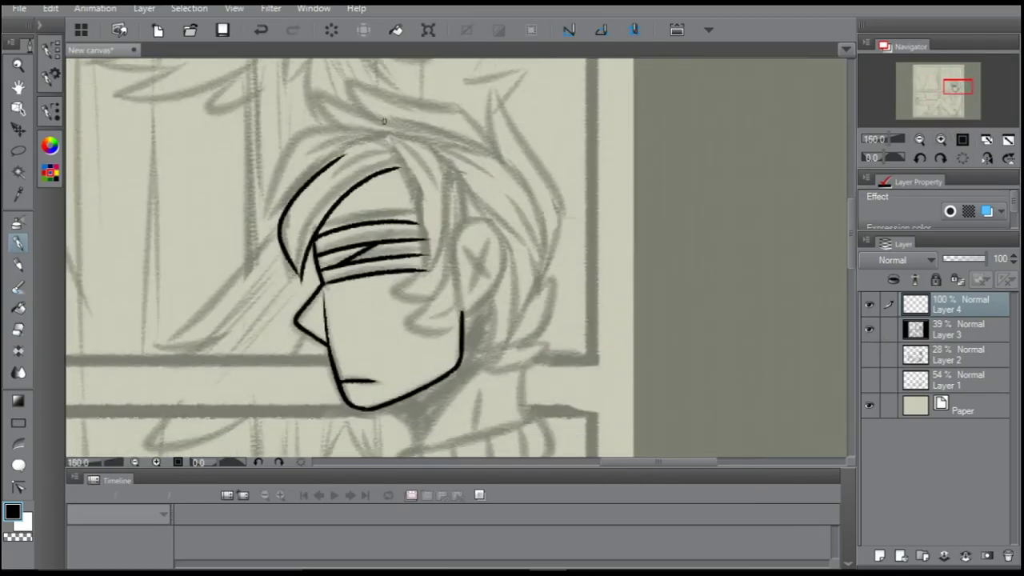
pyautogui.hotkey('ctrl', 'z')
pyautogui.hotkey('ctrl', 'z')
pyautogui.hotkey('ctrl', 'y')
pyautogui.hotkey('ctrl', 'z')
pyautogui.hotkey('ctrl', 'y')
pyautogui.hotkey('ctrl', 'y')
pyautogui.hotkey('ctrl', 'z')
pyautogui.hotkey('ctrl', 'y')
# Ink the hair strands over the back end of the blindfold and the two curled locks on the cheek
pyautogui.moveTo(417, 206); pyautogui.dragTo(421, 252)
pyautogui.moveTo(428, 198)
pyautogui.mouseDown()
pyautogui.moveTo(442, 237)
pyautogui.moveTo(398, 293)
pyautogui.mouseUp()
pyautogui.moveTo(454, 276); pyautogui.dragTo(409, 326)
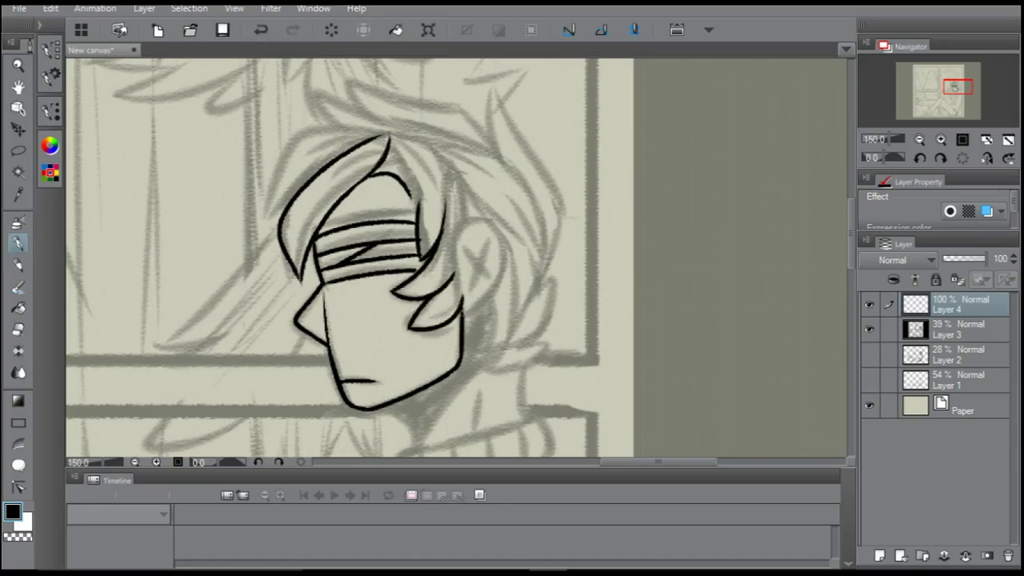
# Ink the ear with an X mark inside and the hair strand in front of it
pyautogui.moveTo(467, 224)
pyautogui.mouseDown()
pyautogui.moveTo(506, 261)
pyautogui.moveTo(476, 316)
pyautogui.mouseUp()
pyautogui.moveTo(464, 250); pyautogui.dragTo(486, 286)
pyautogui.moveTo(490, 245)
pyautogui.mouseDown()
pyautogui.moveTo(471, 291)
pyautogui.moveTo(610, 352)
pyautogui.moveTo(559, 360)
pyautogui.mouseUp()
pyautogui.click(263, 32)
pyautogui.click(869, 329)
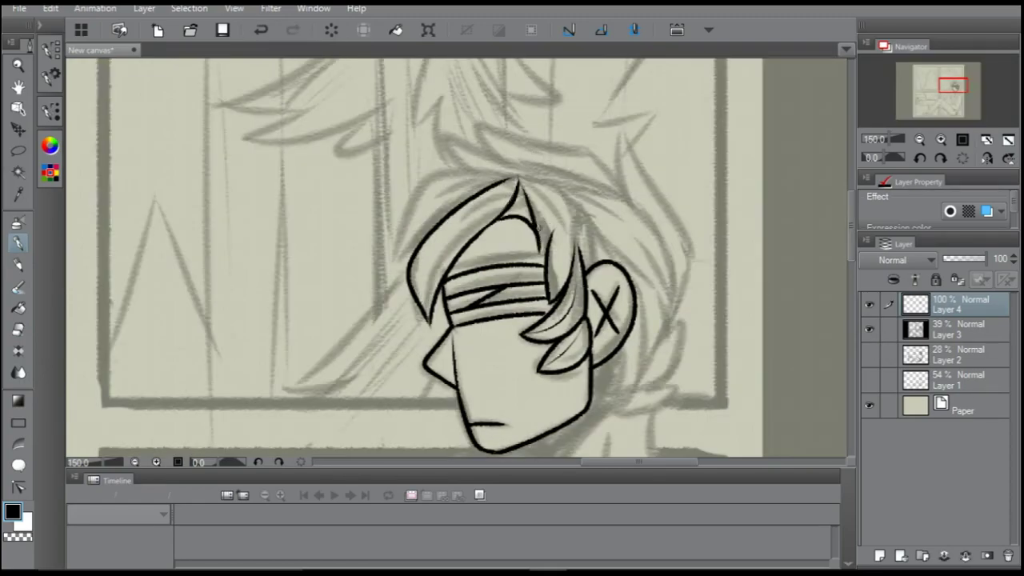
# Ink the outer swept fringe lock and the locks falling from the parting to the temple, with thin inner strands
pyautogui.moveTo(520, 180); pyautogui.dragTo(576, 244)
pyautogui.moveTo(512, 174)
pyautogui.mouseDown()
pyautogui.moveTo(390, 258)
pyautogui.moveTo(448, 192)
pyautogui.moveTo(392, 252)
pyautogui.mouseUp()
pyautogui.click(868, 329)
pyautogui.moveTo(492, 204); pyautogui.dragTo(428, 312)
pyautogui.moveTo(540, 183); pyautogui.dragTo(554, 292)
pyautogui.click(868, 328)
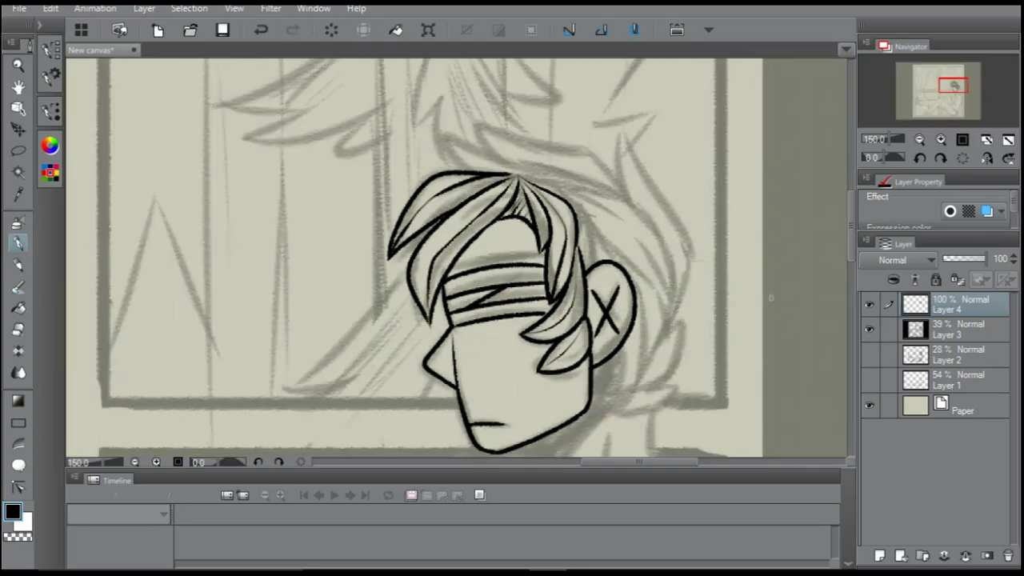
# Ink the pointed tufts on top of the head and the outer edge of the tall back lock
pyautogui.hotkey('ctrl', '0')
pyautogui.click(962, 140)
pyautogui.click(942, 140)
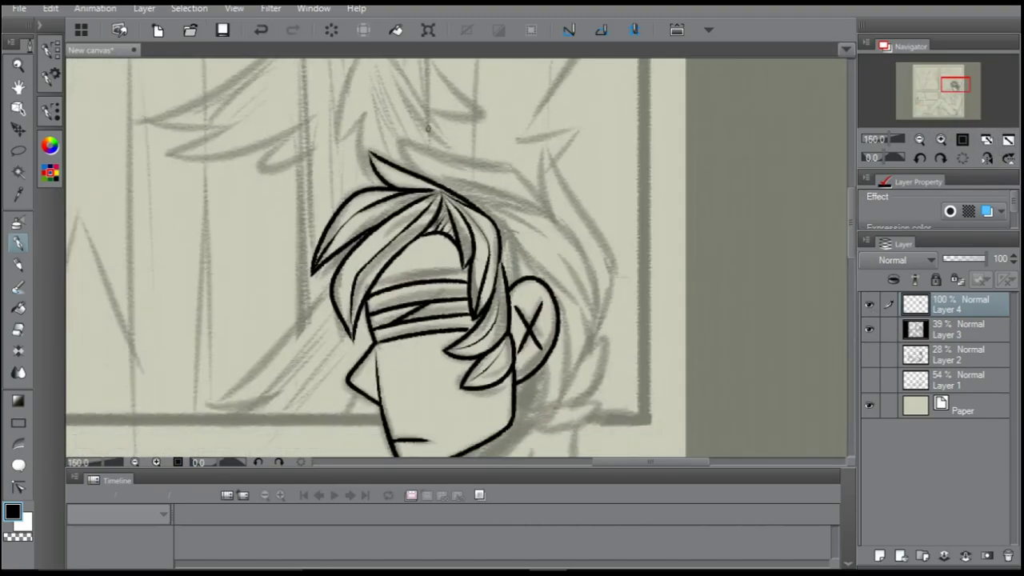
pyautogui.moveTo(404, 144)
pyautogui.mouseDown()
pyautogui.moveTo(560, 229)
pyautogui.moveTo(549, 215)
pyautogui.mouseUp()
pyautogui.hotkey('ctrl', 'z')
pyautogui.hotkey('ctrl', 'z')
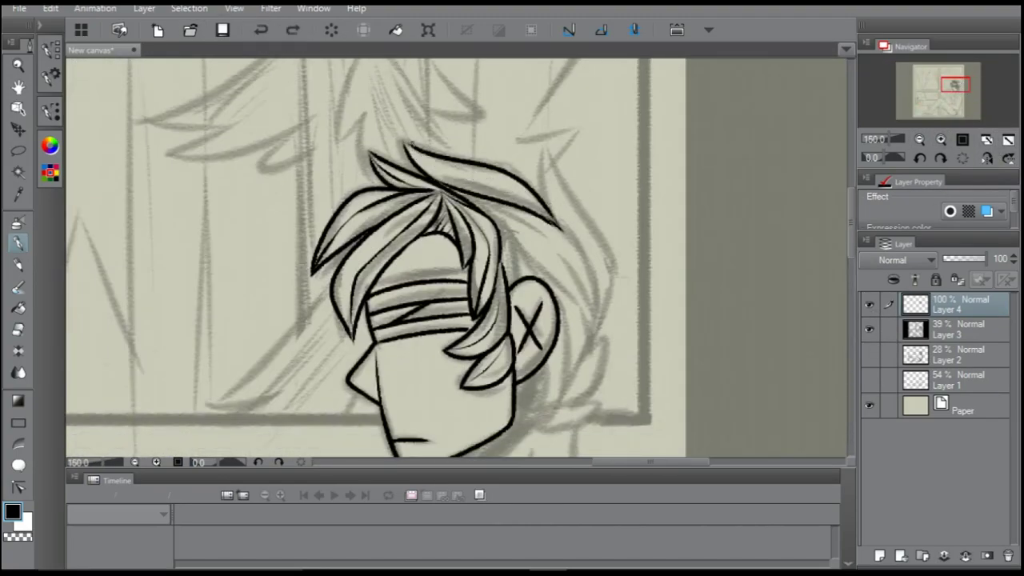
pyautogui.moveTo(547, 152); pyautogui.dragTo(613, 318)
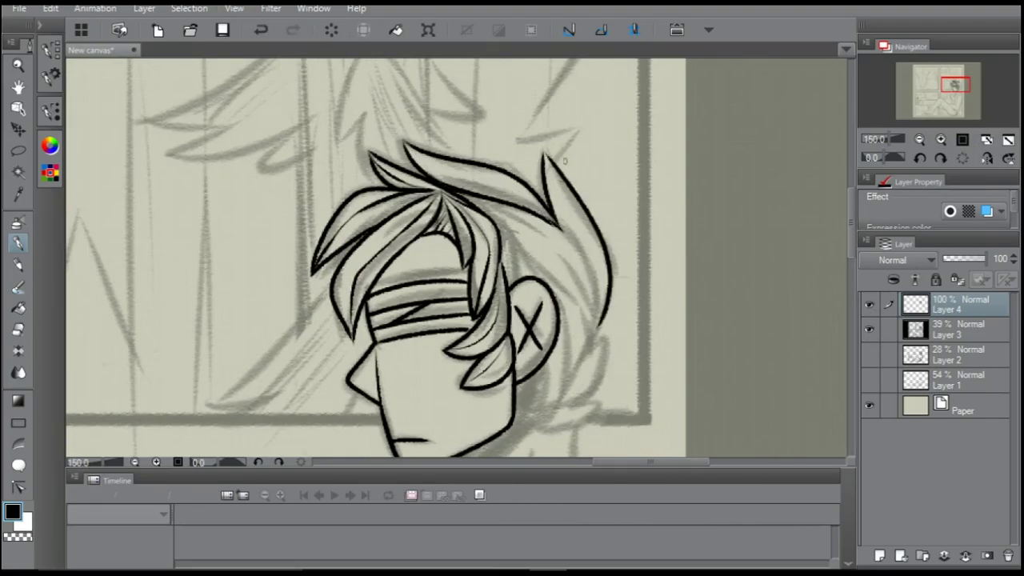
# Ink the back hair strands behind the ear and the pointed locks at the nape
pyautogui.scroll(-4, 451, 201)
pyautogui.scroll(4, 467, 224)
pyautogui.moveTo(495, 160)
pyautogui.mouseDown()
pyautogui.moveTo(531, 261)
pyautogui.moveTo(469, 346)
pyautogui.moveTo(545, 341)
pyautogui.mouseUp()
pyautogui.click(261, 32)
pyautogui.moveTo(463, 360); pyautogui.dragTo(541, 336)
pyautogui.moveTo(544, 272)
pyautogui.mouseDown()
pyautogui.moveTo(490, 343)
pyautogui.moveTo(541, 338)
pyautogui.mouseUp()
pyautogui.moveTo(505, 193); pyautogui.dragTo(528, 264)
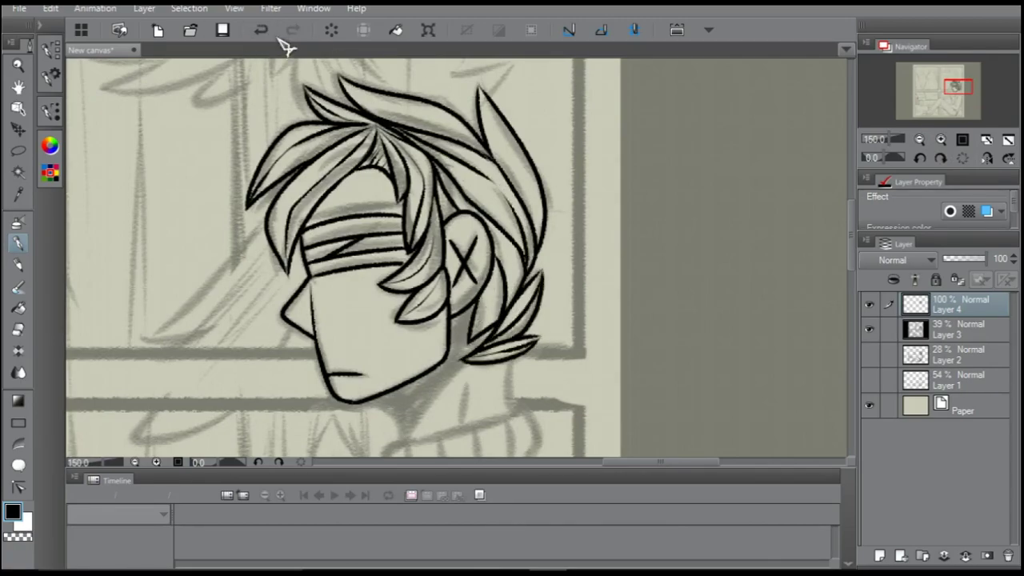
pyautogui.hotkey('ctrl', 'y')
# Add a thin inner strand to the long top tuft and compare the strokes with the Layer 3 sketch hidden
pyautogui.click(869, 328)
pyautogui.click(869, 328)
pyautogui.moveTo(348, 89); pyautogui.dragTo(475, 144)
pyautogui.click(869, 328)
pyautogui.hotkey('ctrl', 'z')
pyautogui.hotkey('ctrl', 'y')
pyautogui.hotkey('ctrl', 'z')
pyautogui.hotkey('ctrl', 'y')
pyautogui.hotkey('ctrl', 'z')
pyautogui.hotkey('ctrl', 'y')
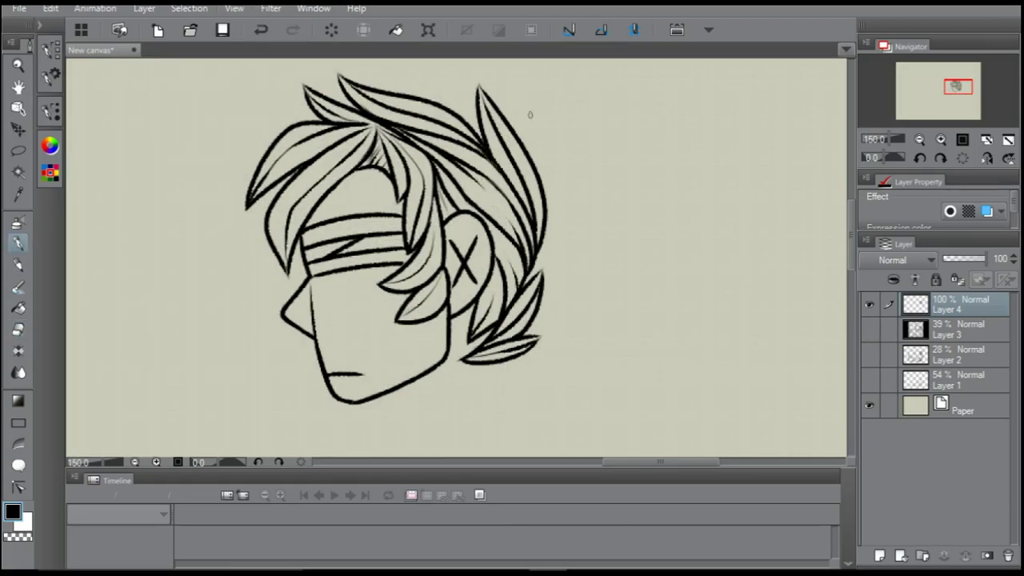
# Refine the hair with extra fine strands above the ear and a thicker line at the crown
pyautogui.scroll(1, 484, 145)
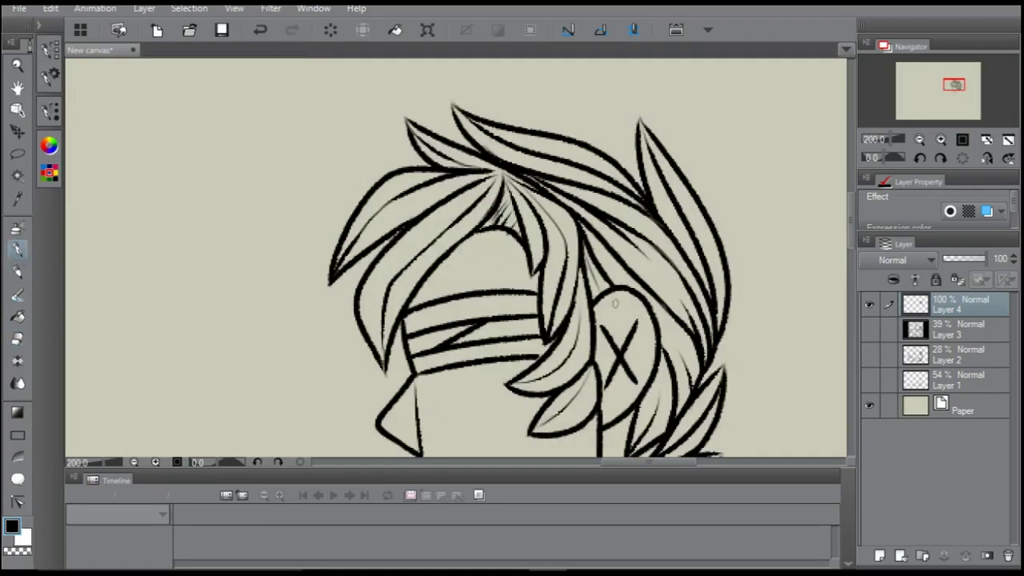
pyautogui.scroll(-4, 968, 167)
pyautogui.scroll(3, 495, 249)
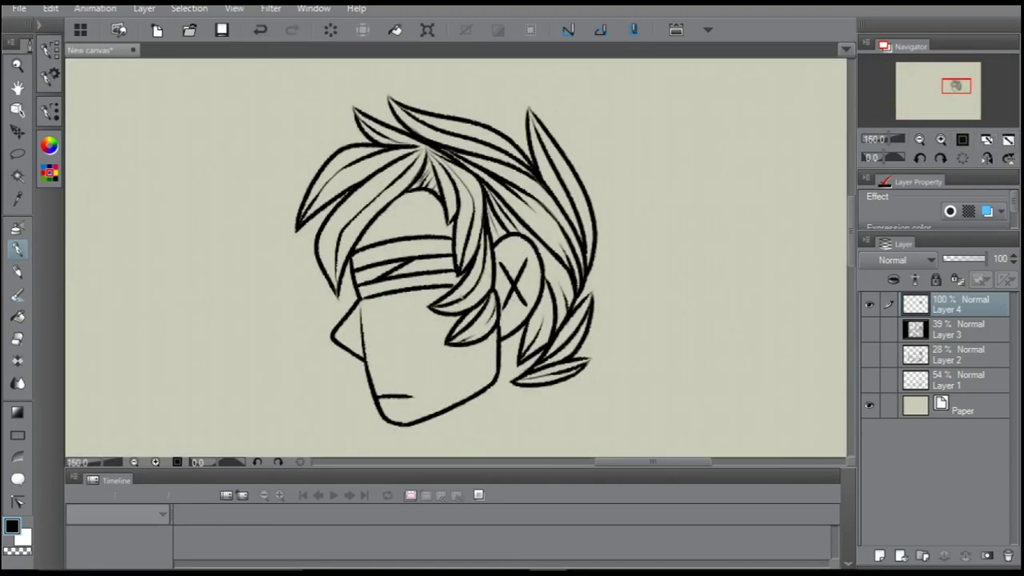
pyautogui.scroll(1, 459, 106)
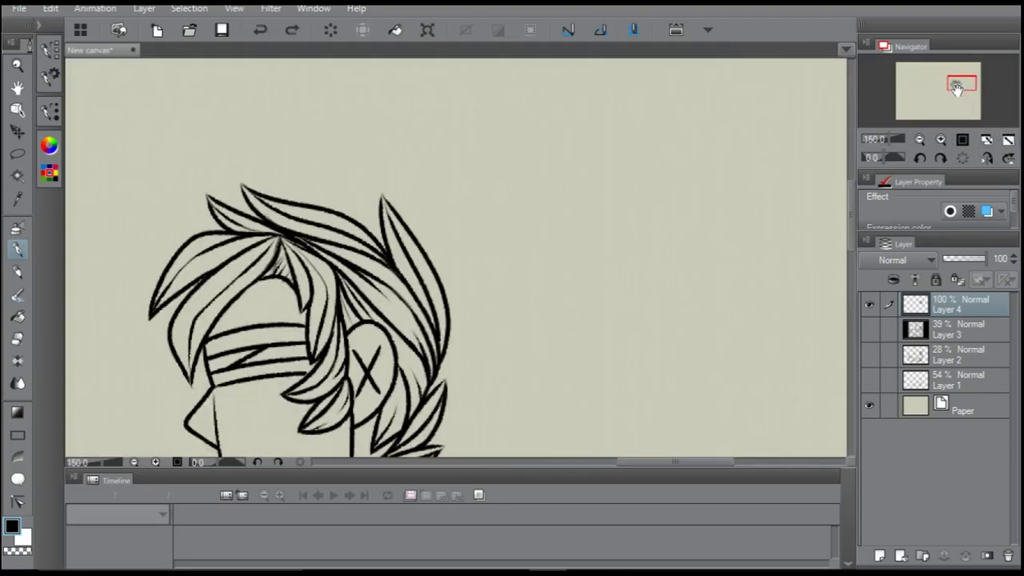
pyautogui.press('e')
pyautogui.press('p')
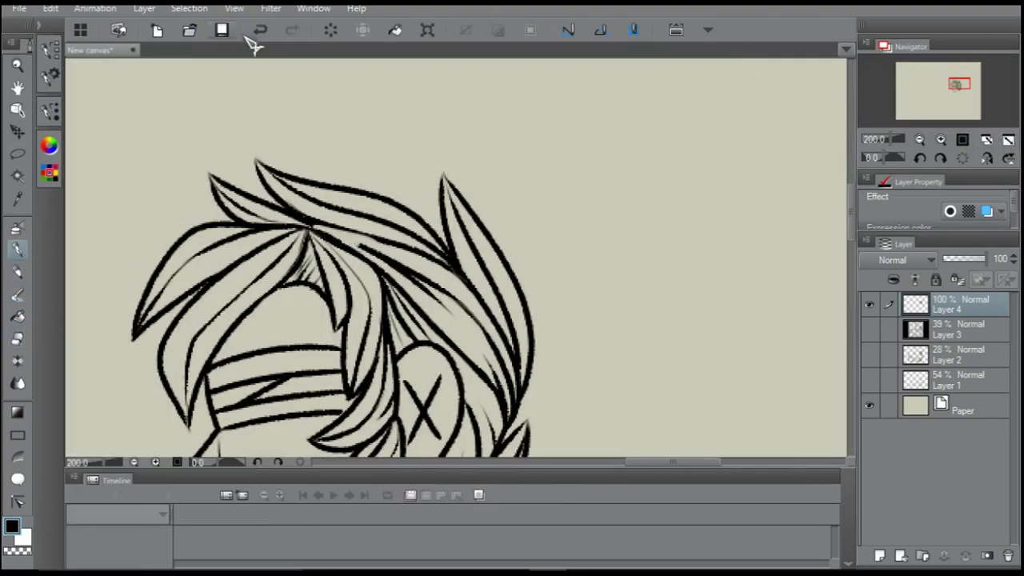
pyautogui.moveTo(314, 226); pyautogui.dragTo(324, 223)
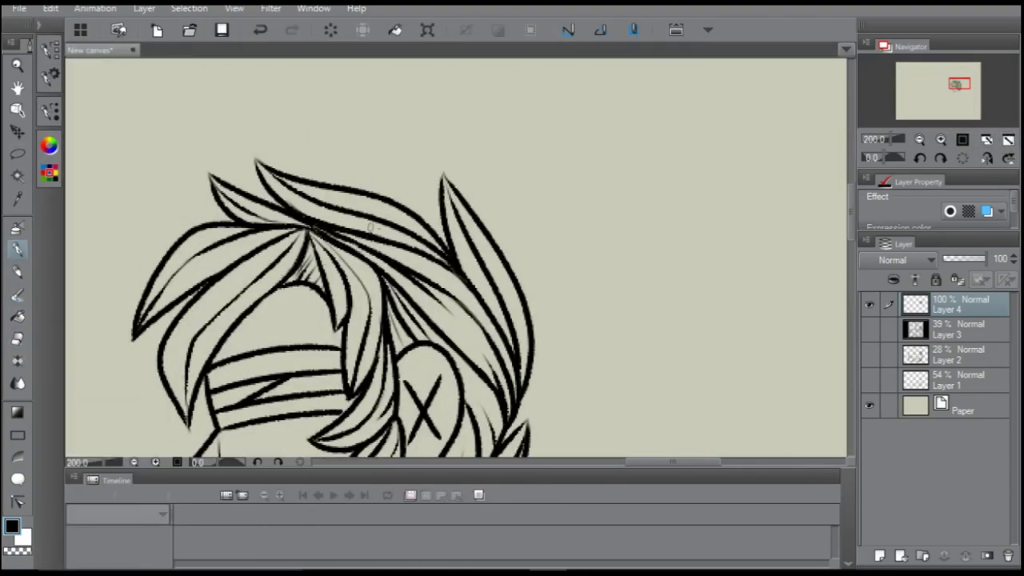
pyautogui.click(260, 29)
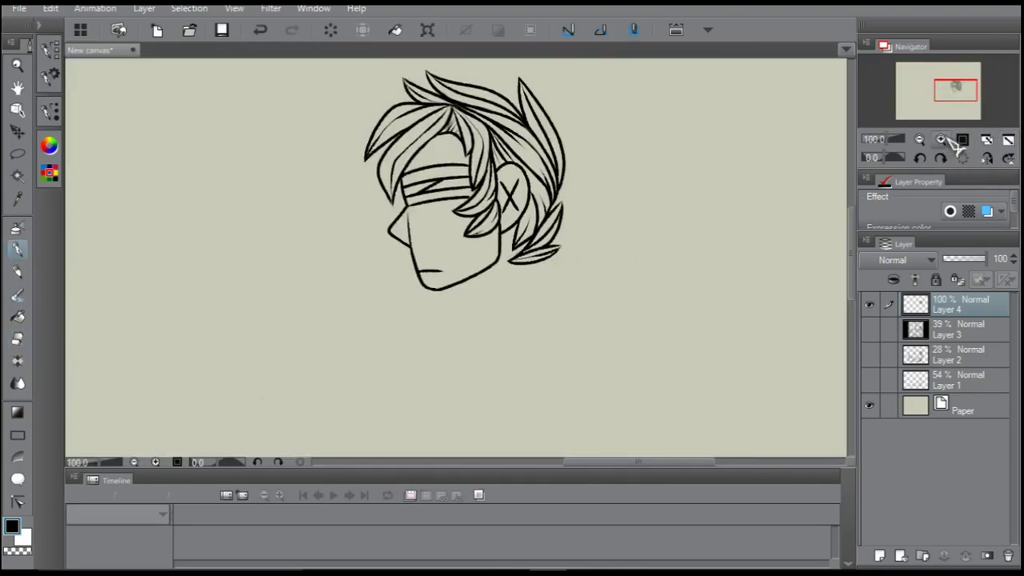
# Show the Layer 3 sketch again and ink the front and back neck lines below the head
pyautogui.hotkey('ctrl', '0')
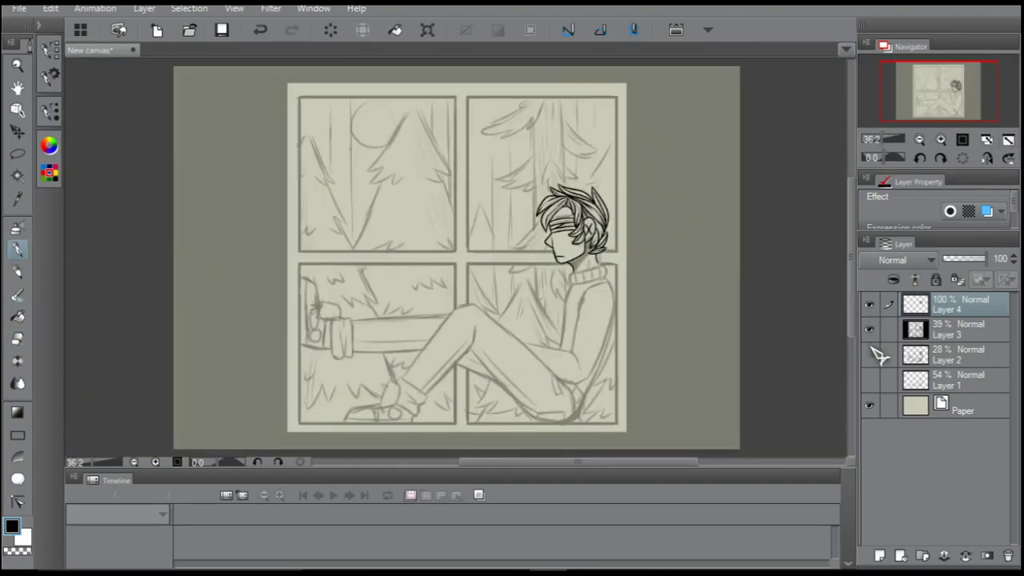
pyautogui.click(987, 157)
pyautogui.click(986, 157)
pyautogui.click(941, 139)
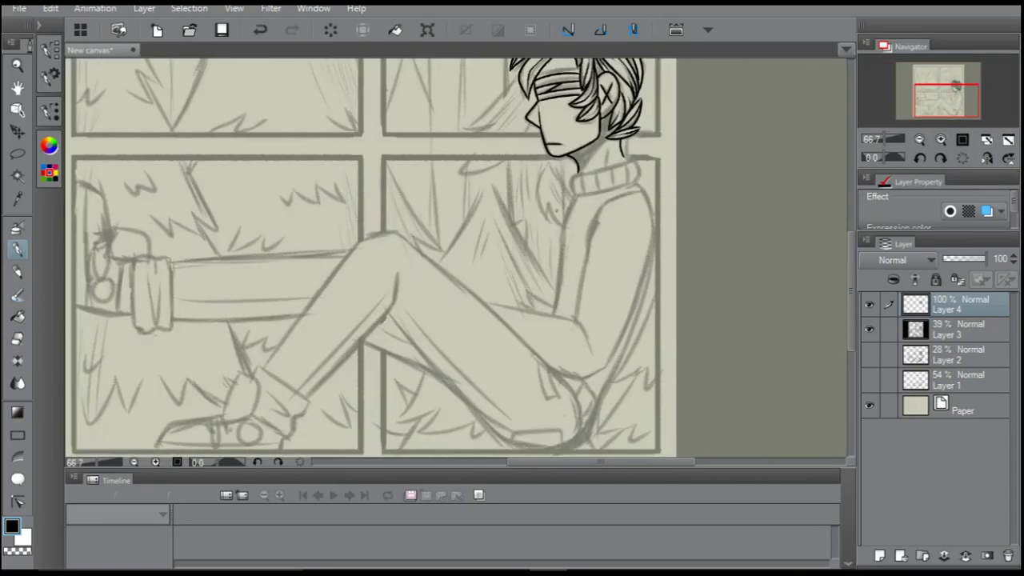
pyautogui.hotkey('ctrl', '+')
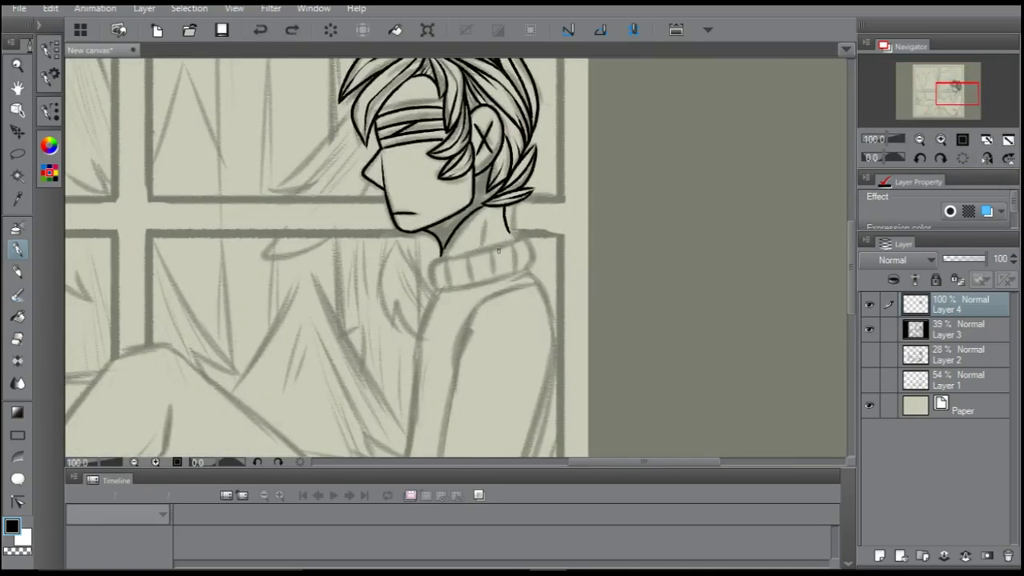
# Widen the tall back hair lock and clean up its tip with the sketch hidden, and check the drawing in a mirrored view
pyautogui.click(870, 329)
pyautogui.hotkey('ctrl', '+')
pyautogui.press('e')
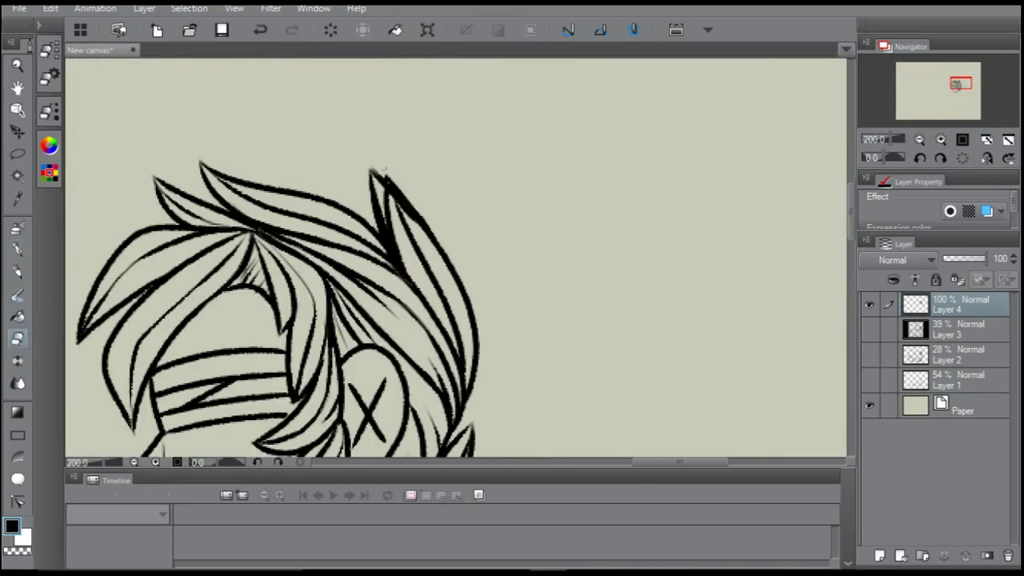
pyautogui.press('p')
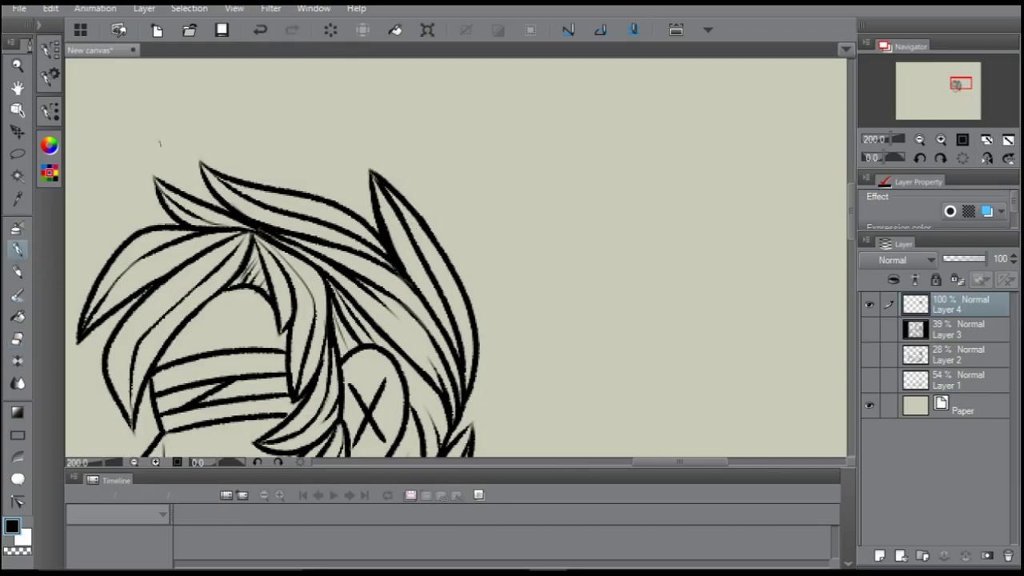
pyautogui.click(987, 139)
pyautogui.click(869, 329)
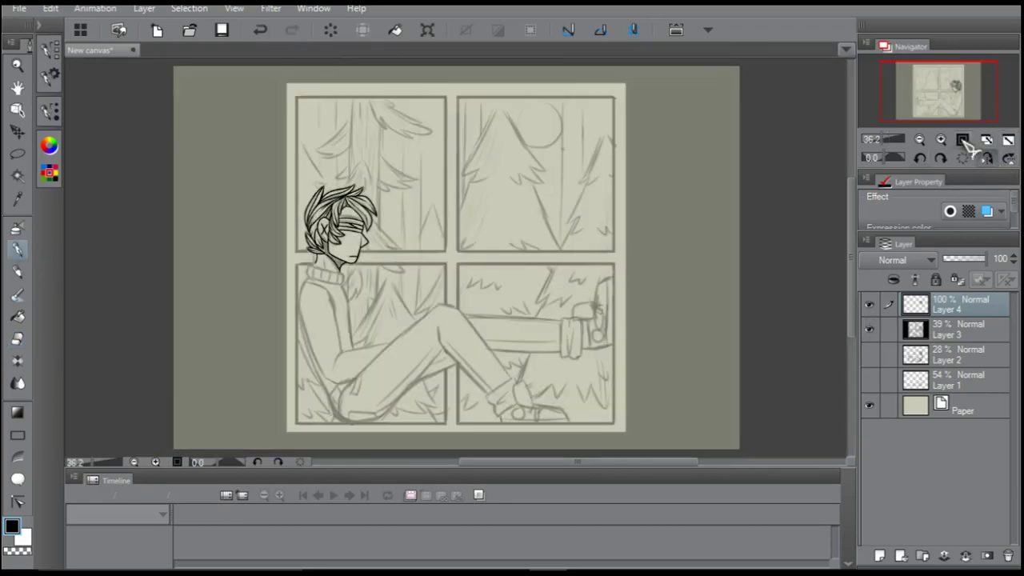
# Ink the turtleneck collar's outline and fill the shadow under the jaw and behind the ear with solid black
pyautogui.hotkey('ctrl', 'alt', '0')
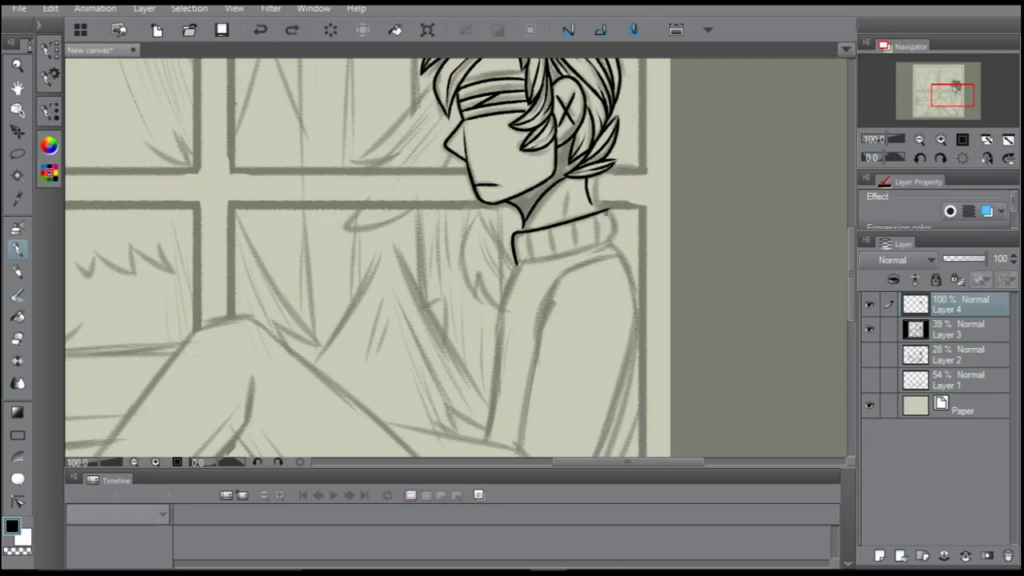
pyautogui.click(260, 30)
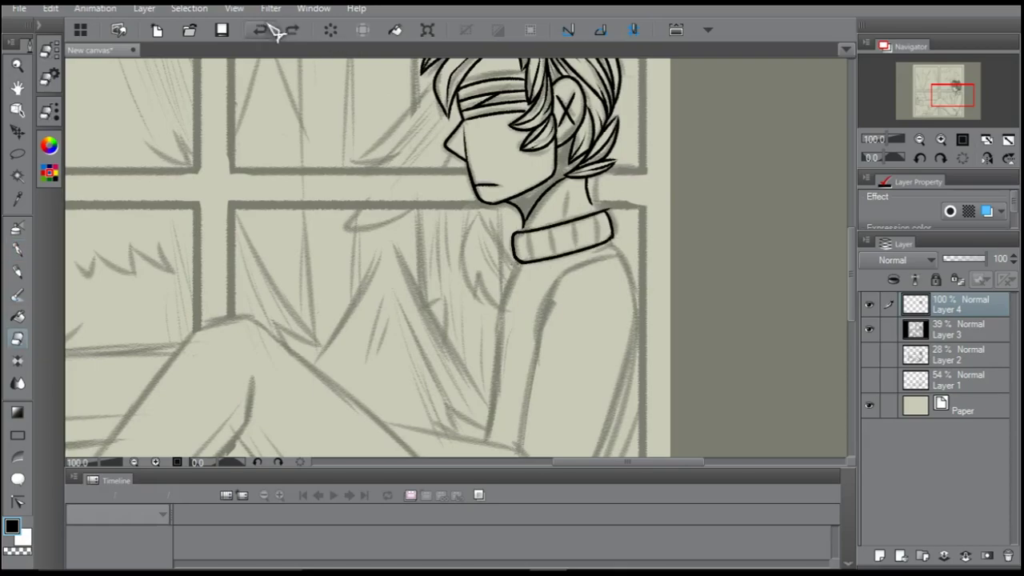
pyautogui.hotkey('ctrl', '+')
pyautogui.hotkey('ctrl', '+')
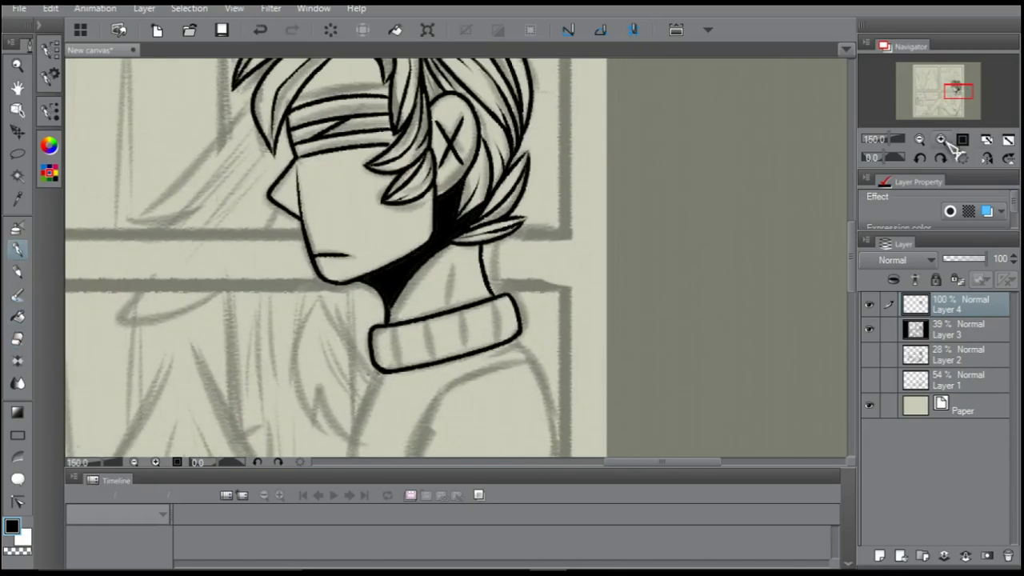
pyautogui.hotkey('ctrl', '+')
pyautogui.hotkey('ctrl', '+')
pyautogui.hotkey('ctrl', '+')
pyautogui.scroll(3, 500, 250)
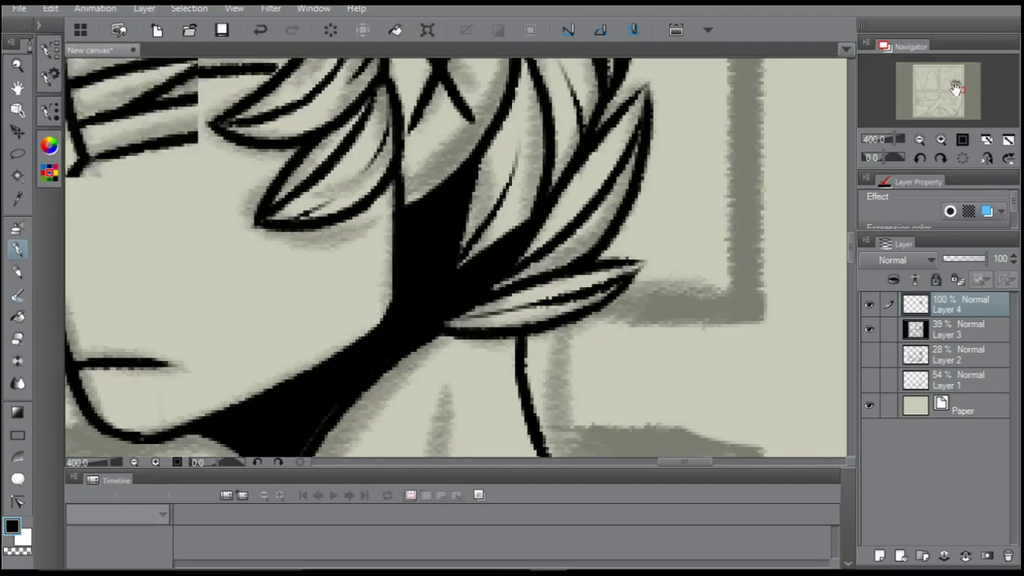
# Examine the head and collar line art without the sketch, in the full view and up close
pyautogui.hotkey('ctrl', '0')
pyautogui.click(869, 329)
pyautogui.press('p')
pyautogui.hotkey('ctrl', '0')
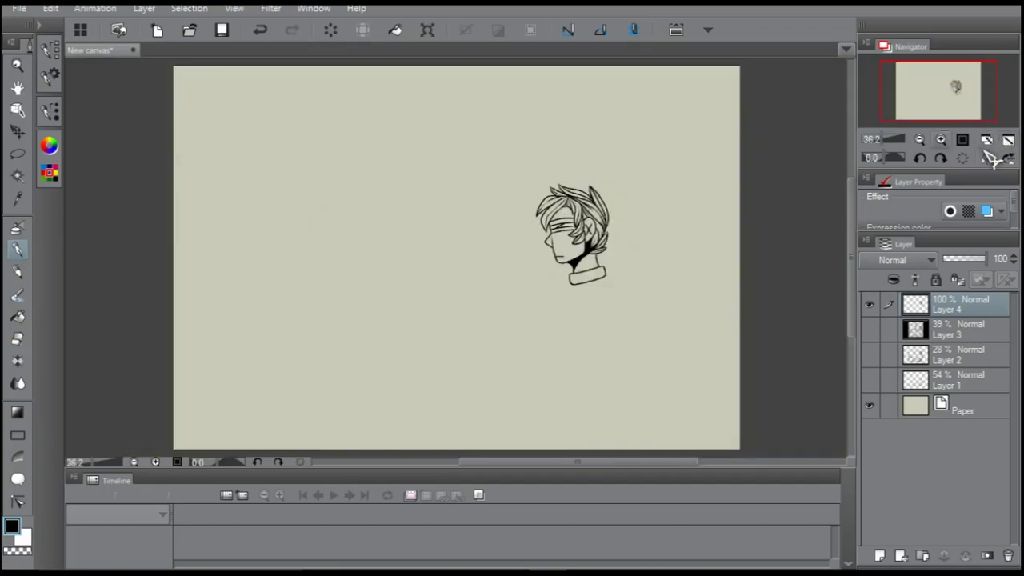
pyautogui.scroll(5, 960, 90)
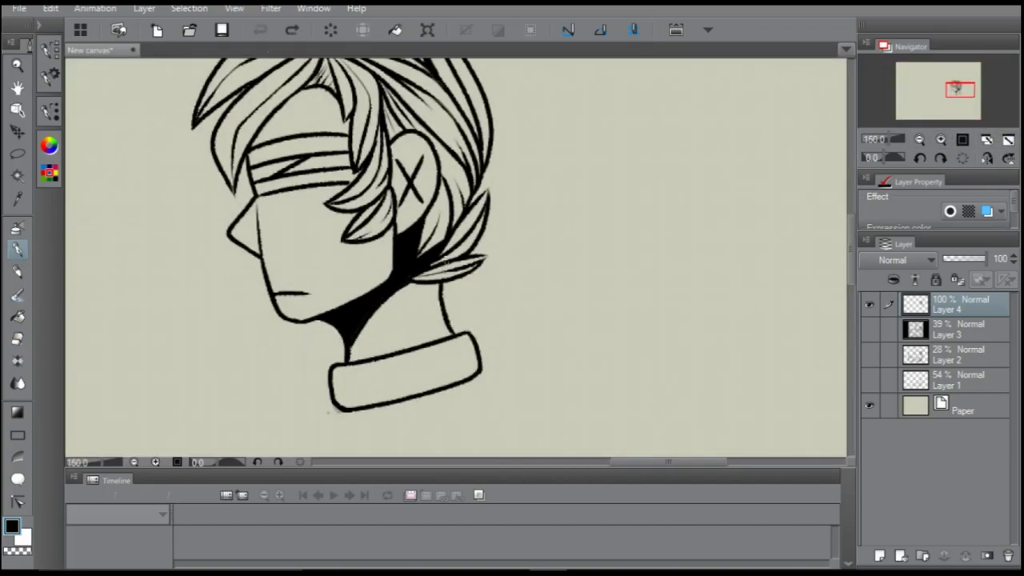
pyautogui.hotkey('ctrl', '+')
pyautogui.click(988, 139)
pyautogui.scroll(4, 960, 91)
# Ink the slanted tendon line on the neck above the collar, using the Layer 3 sketch as a guide
pyautogui.click(869, 329)
pyautogui.hotkey('ctrl', '0')
pyautogui.scroll(2, 972, 92)
pyautogui.scroll(1, 972, 92)
pyautogui.click(869, 329)
pyautogui.hotkey('ctrl', '0')
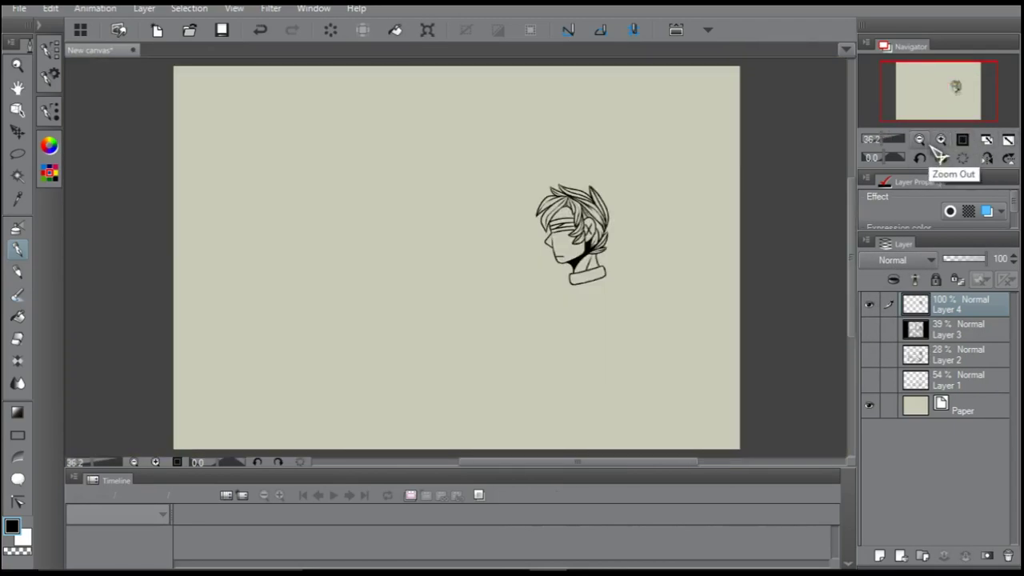
# Ink the vertical rib lines across the turtleneck collar and bring the Layer 3 sketch back into view
pyautogui.hotkey('ctrl', 'alt', '0')
pyautogui.click(869, 329)
pyautogui.click(869, 329)
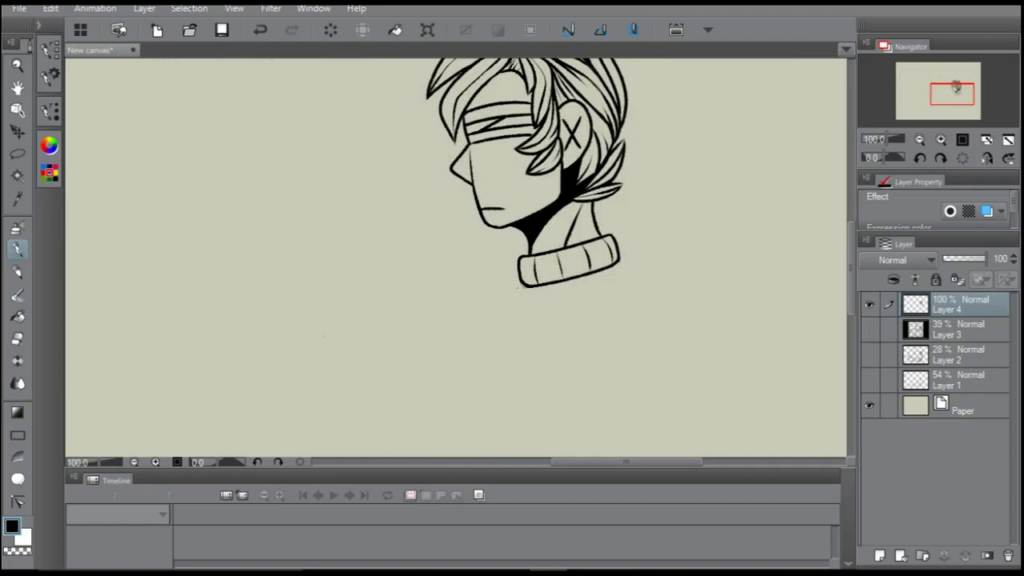
pyautogui.click(869, 329)
pyautogui.scroll(-2, 560, 172)
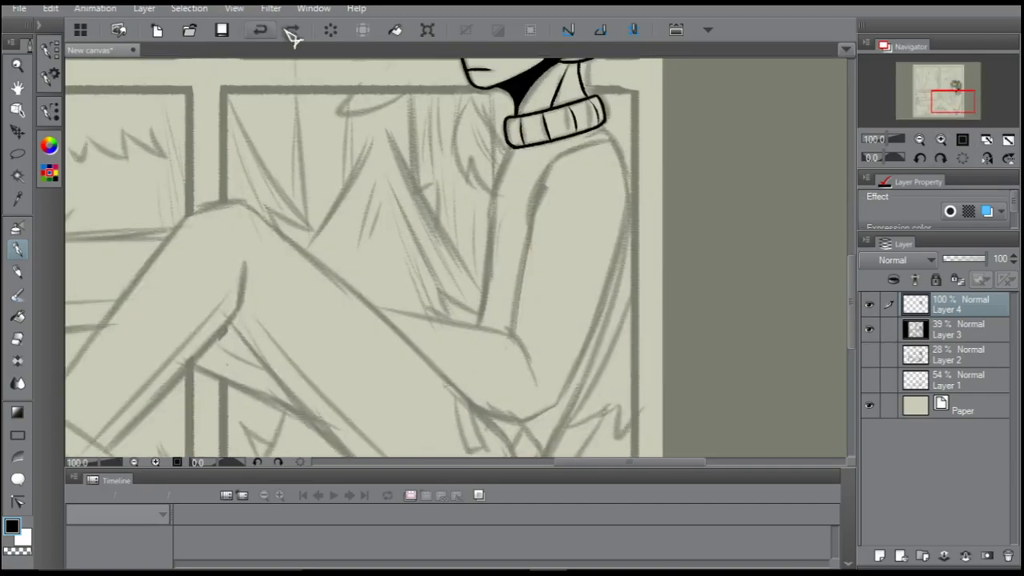
# Ink the sweater's chest line and its back outline from the shoulder to the elbow, trimming the crossing line ends
pyautogui.hotkey('ctrl', 'z')
pyautogui.hotkey('ctrl', '-')
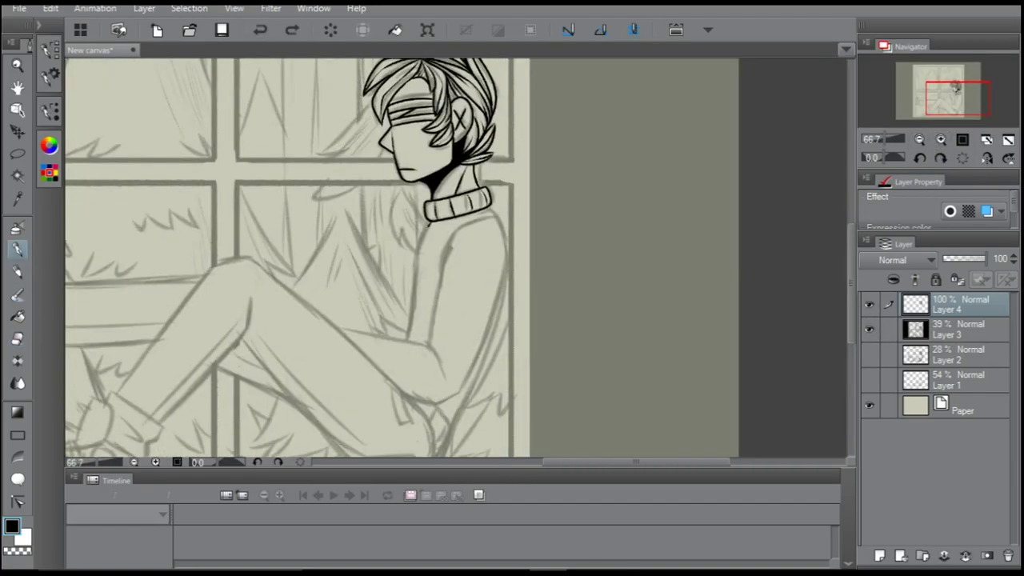
pyautogui.click(292, 30)
pyautogui.moveTo(947, 96); pyautogui.dragTo(941, 97)
pyautogui.click(260, 30)
pyautogui.hotkey('ctrl', 'y')
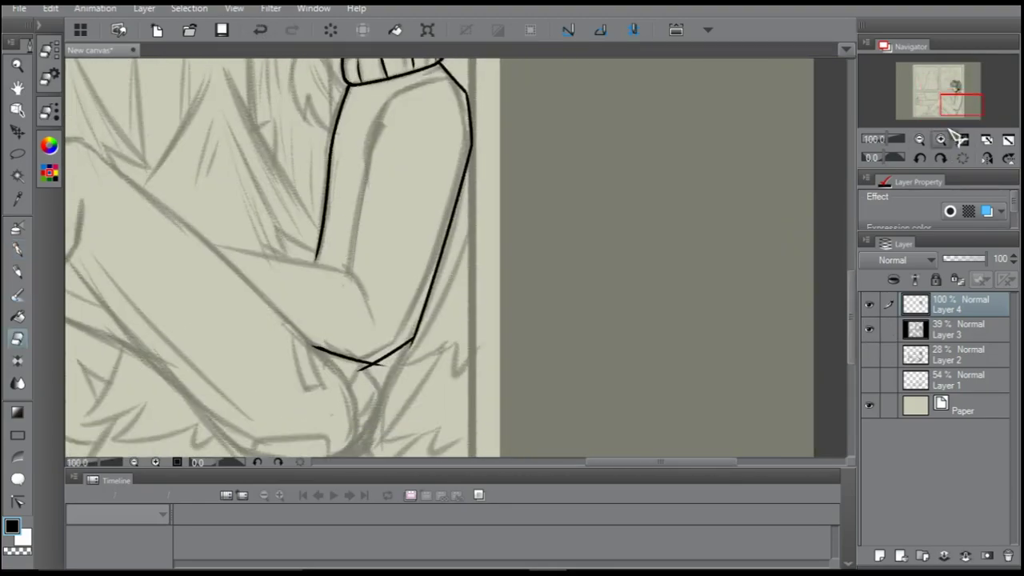
pyautogui.moveTo(955, 86); pyautogui.dragTo(974, 96)
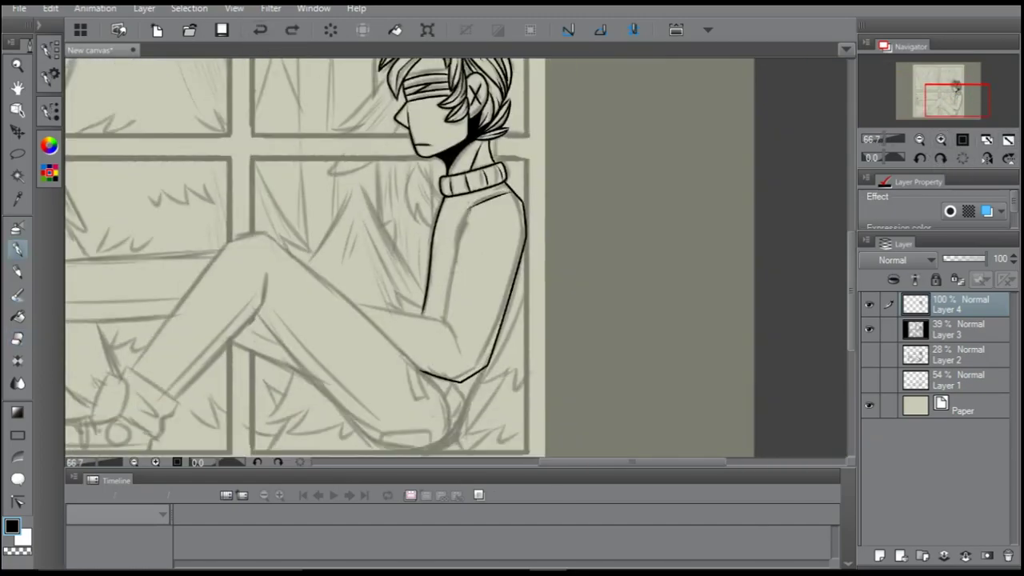
# Ink the arm's inner line and the shoulder curve without the sketch, thinning the shoulder line with the eraser
pyautogui.click(870, 328)
pyautogui.press('p')
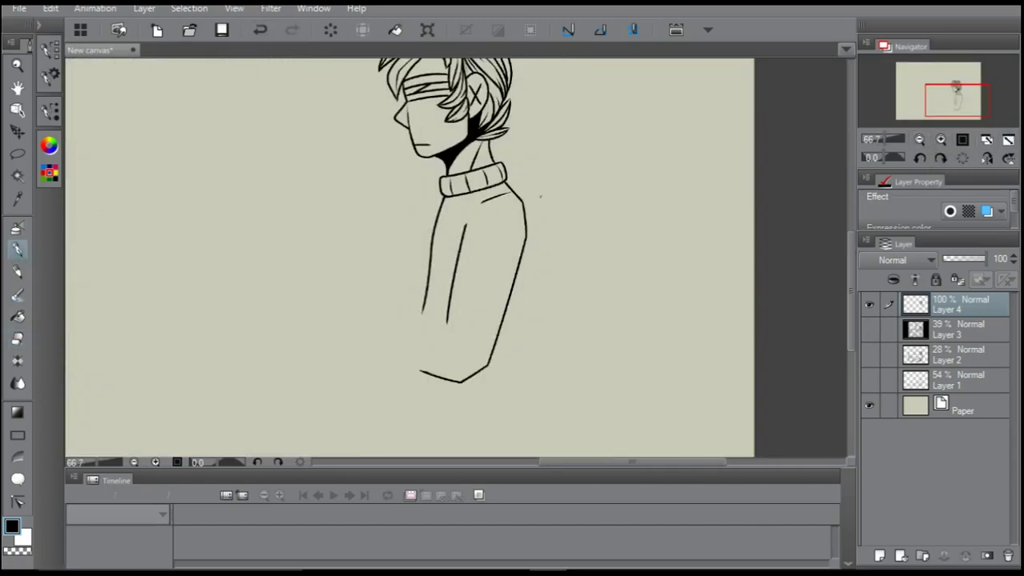
pyautogui.hotkey('ctrl', 'alt', '0')
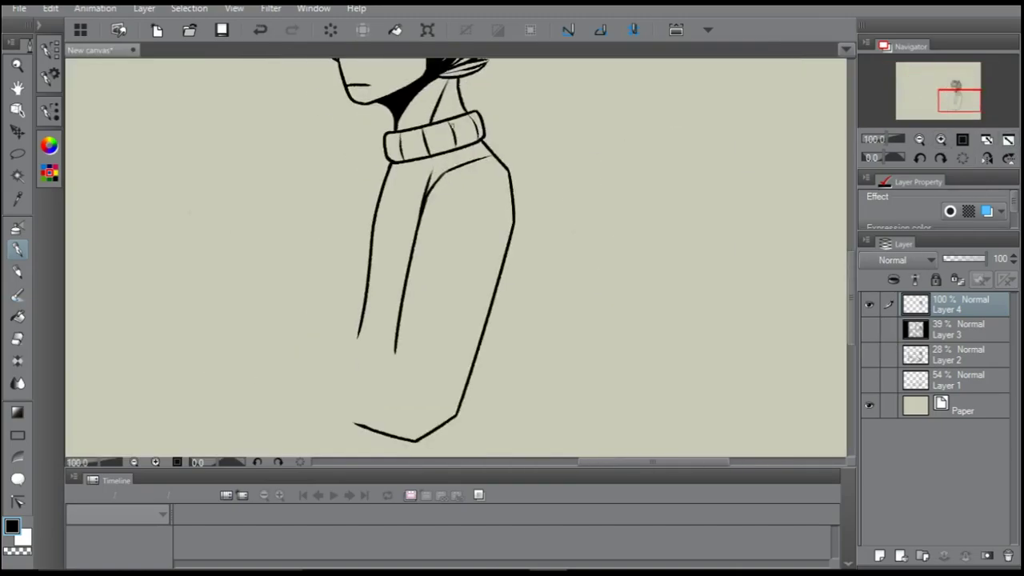
pyautogui.moveTo(439, 182)
pyautogui.mouseDown()
pyautogui.moveTo(609, 114)
pyautogui.moveTo(416, 220)
pyautogui.moveTo(511, 302)
pyautogui.mouseUp()
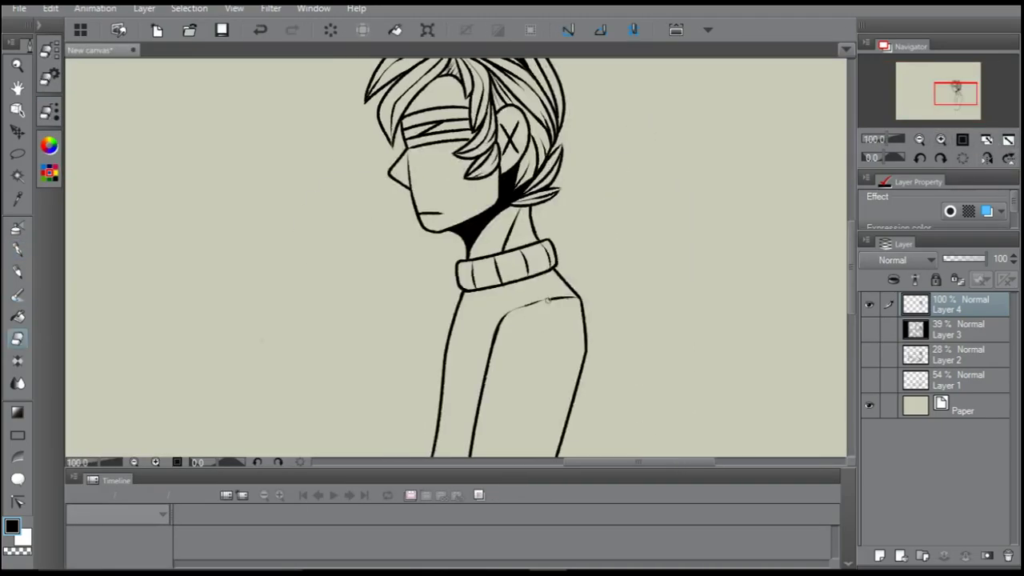
pyautogui.click(18, 338)
pyautogui.moveTo(950, 98); pyautogui.dragTo(954, 110)
pyautogui.scroll(-2, 960, 96)
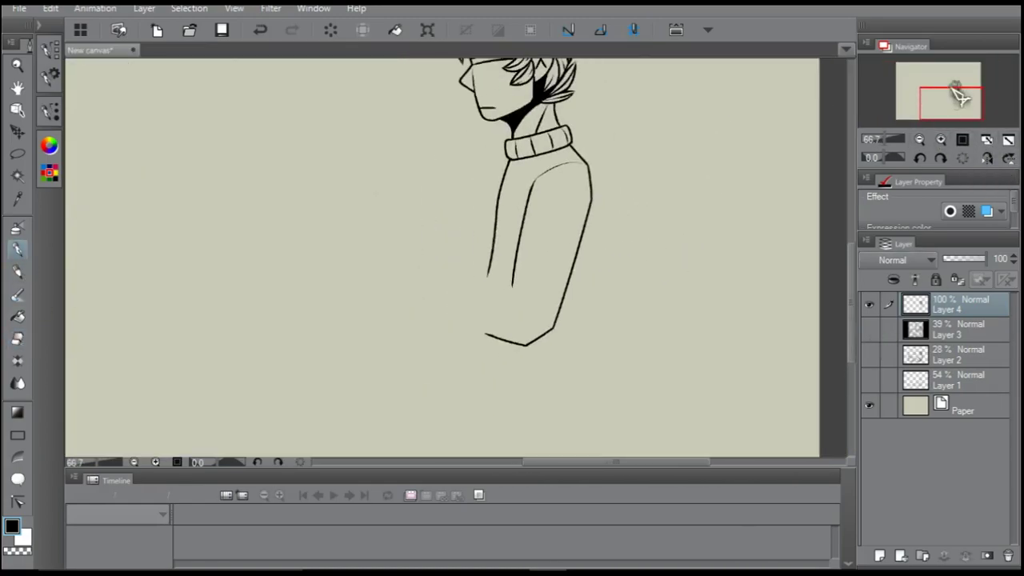
# Ink the forearm's upper edge following the Layer 3 sketch, and add short fold lines at the elbow and underarm
pyautogui.click(869, 329)
pyautogui.moveTo(520, 344)
pyautogui.mouseDown()
pyautogui.moveTo(406, 217)
pyautogui.moveTo(663, 293)
pyautogui.mouseUp()
pyautogui.scroll(2, 405, 218)
pyautogui.hotkey('ctrl', 'z')
pyautogui.moveTo(396, 220)
pyautogui.mouseDown()
pyautogui.moveTo(565, 258)
pyautogui.moveTo(509, 272)
pyautogui.mouseUp()
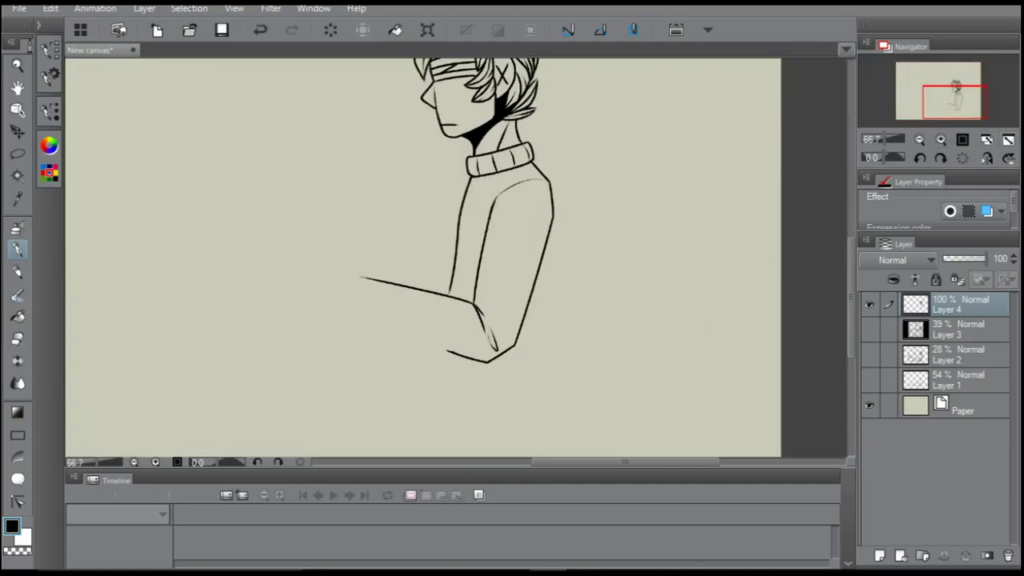
pyautogui.moveTo(424, 256); pyautogui.dragTo(498, 312)
pyautogui.hotkey('ctrl', 'z')
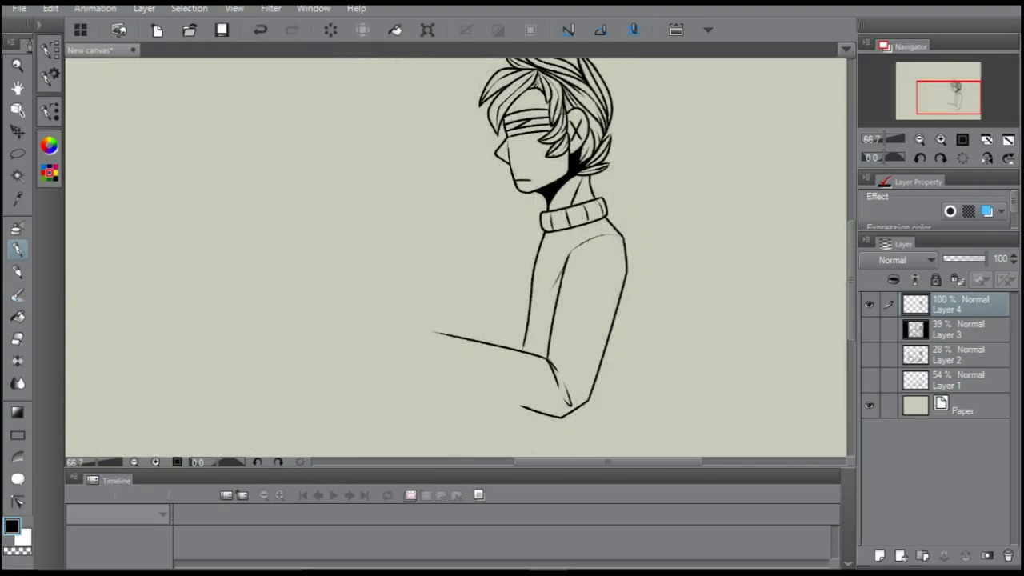
# Show the Layer 3 sketch and ink the underside of the bent leg's thigh down to the seat
pyautogui.click(869, 329)
pyautogui.hotkey('ctrl', 'alt', '0')
pyautogui.moveTo(480, 240); pyautogui.dragTo(437, 292)
pyautogui.moveTo(311, 218); pyautogui.dragTo(567, 428)
pyautogui.moveTo(515, 343); pyautogui.dragTo(599, 331)
pyautogui.hotkey('ctrl', 'z')
# Ink the front and back lines of the bent leg's shin and the angled top of the knee
pyautogui.moveTo(407, 142)
pyautogui.mouseDown()
pyautogui.moveTo(392, 201)
pyautogui.moveTo(265, 324)
pyautogui.mouseUp()
pyautogui.moveTo(346, 101)
pyautogui.mouseDown()
pyautogui.moveTo(191, 280)
pyautogui.moveTo(246, 215)
pyautogui.moveTo(192, 317)
pyautogui.mouseUp()
pyautogui.hotkey('ctrl', 'z')
pyautogui.hotkey('ctrl', 'z')
pyautogui.moveTo(347, 96); pyautogui.dragTo(408, 86)
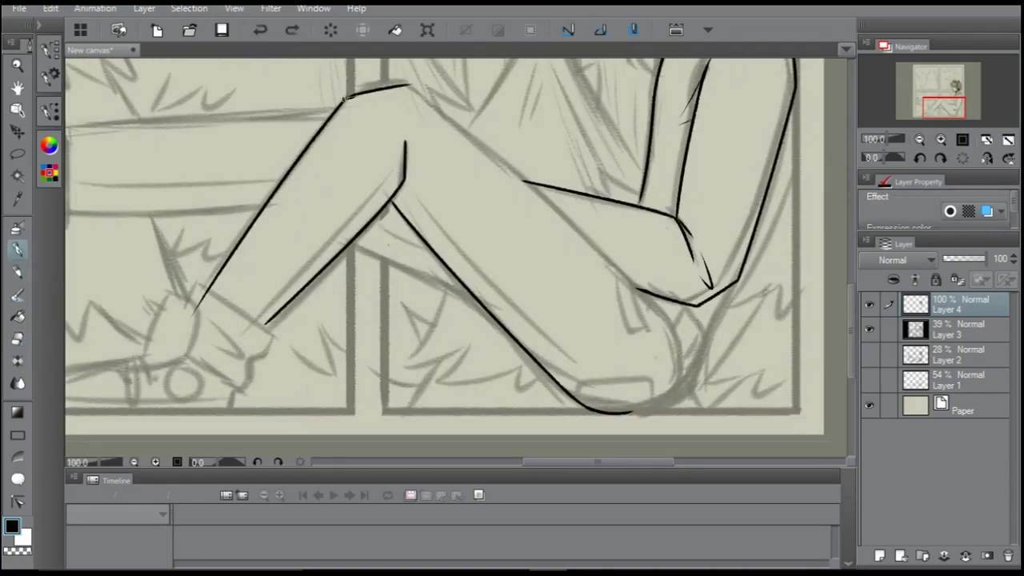
pyautogui.hotkey('ctrl', 'z')
pyautogui.hotkey('ctrl', '+')
pyautogui.moveTo(492, 156); pyautogui.dragTo(612, 134)
pyautogui.hotkey('ctrl', '-')
pyautogui.hotkey('ctrl', '-')
pyautogui.hotkey('ctrl', '-')
pyautogui.hotkey('ctrl', 'z')
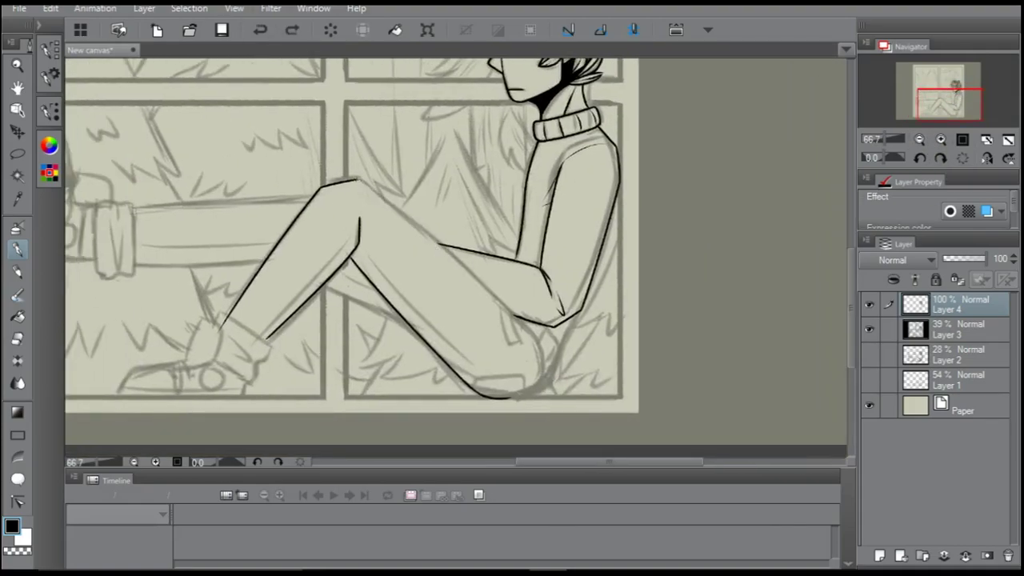
# Ink the thigh's upper edge, the rounded seat and the sweater hem bulging behind the hip
pyautogui.hotkey('ctrl', '+')
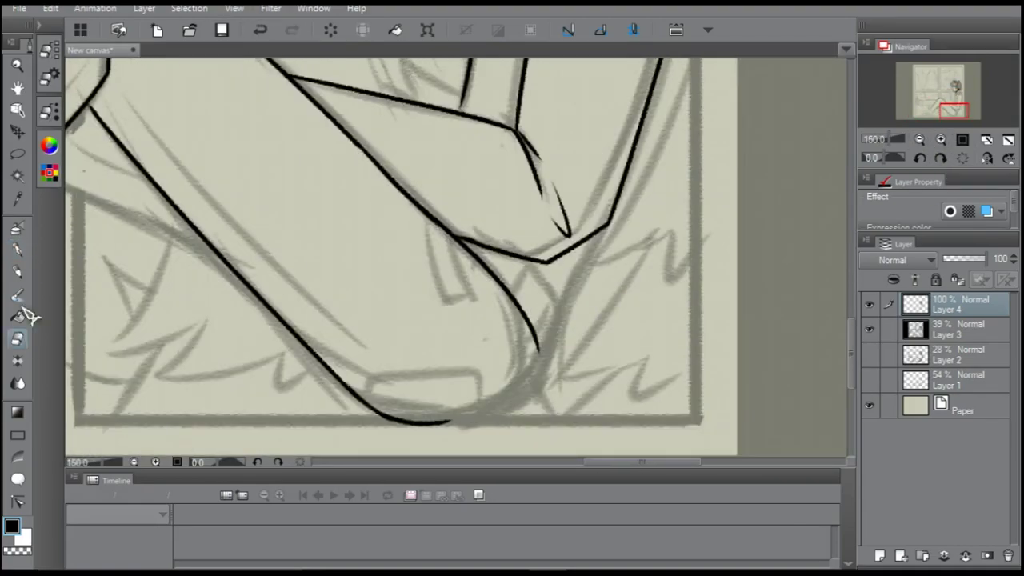
pyautogui.hotkey('ctrl', 'y')
pyautogui.click(261, 30)
pyautogui.moveTo(416, 421)
pyautogui.mouseDown()
pyautogui.moveTo(500, 412)
pyautogui.moveTo(543, 352)
pyautogui.mouseUp()
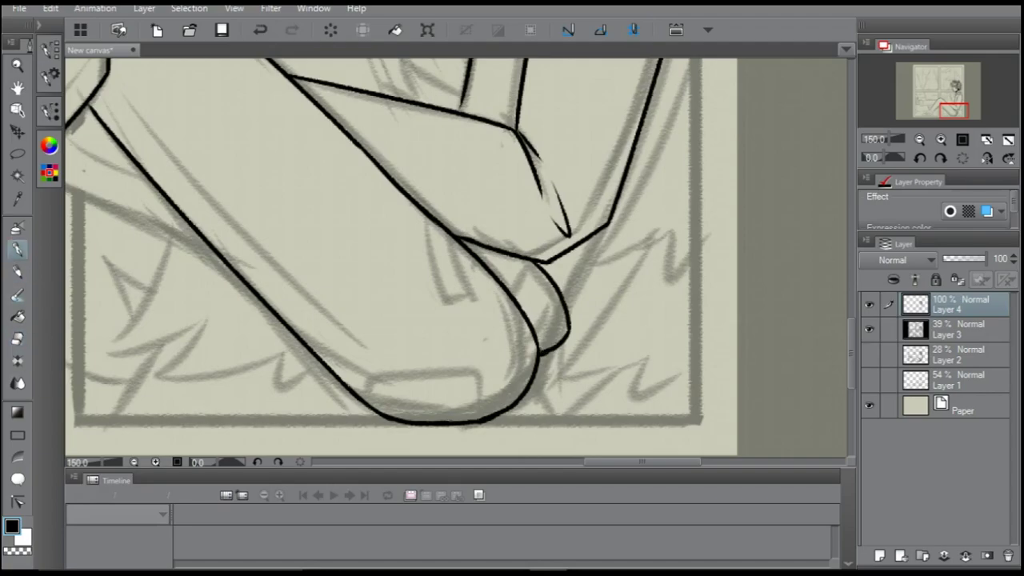
pyautogui.click(989, 140)
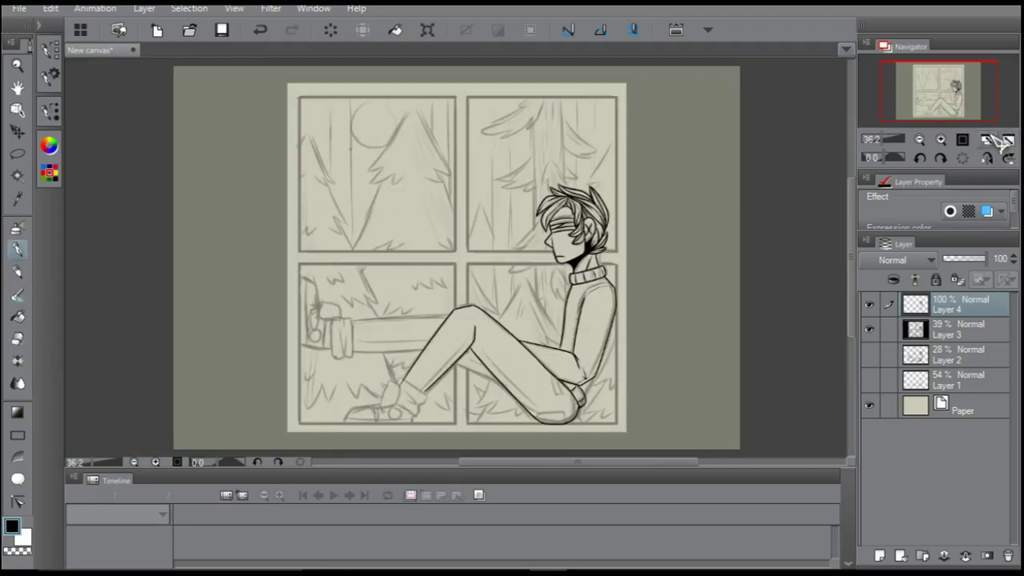
# Ink the loose back line of the sweater behind the arm and the short bands at the waist
pyautogui.click(1001, 141)
pyautogui.press('e')
pyautogui.press('p')
pyautogui.hotkey('ctrl', '+')
pyautogui.hotkey('ctrl', '+')
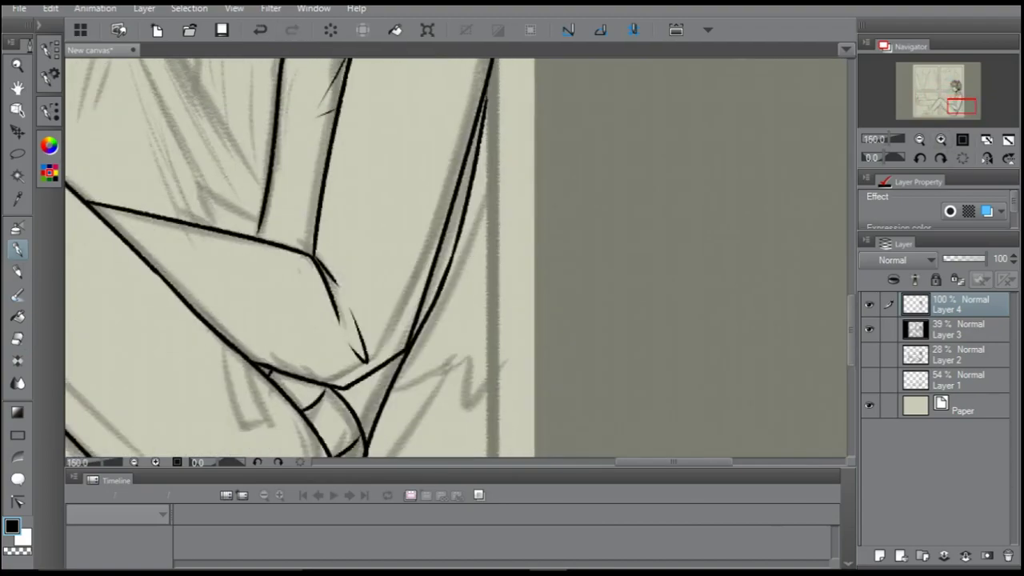
pyautogui.hotkey('ctrl', 'y')
pyautogui.click(1005, 141)
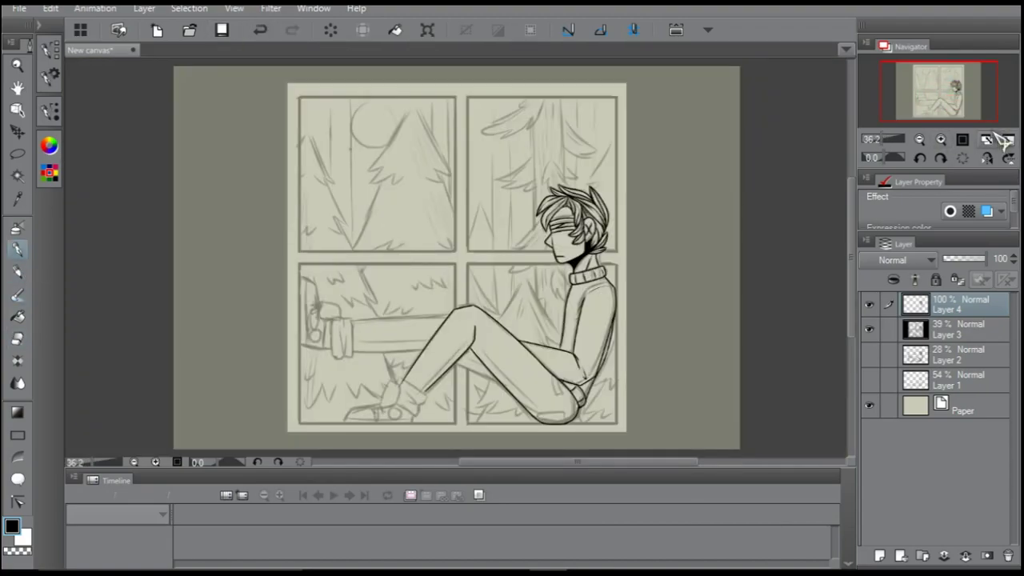
# Ink the bent leg's rolled trouser cuff and the shoe below it, including the tongue, toe and laces
pyautogui.hotkey('ctrl', '+')
pyautogui.hotkey('ctrl', '+')
pyautogui.hotkey('ctrl', '+')
pyautogui.hotkey('ctrl', '+')
pyautogui.moveTo(381, 279); pyautogui.dragTo(360, 335)
pyautogui.moveTo(502, 258); pyautogui.dragTo(390, 272)
pyautogui.moveTo(632, 336)
pyautogui.mouseDown()
pyautogui.moveTo(573, 254)
pyautogui.moveTo(432, 268)
pyautogui.mouseUp()
pyautogui.hotkey('ctrl', 'z')
pyautogui.moveTo(507, 257)
pyautogui.mouseDown()
pyautogui.moveTo(524, 289)
pyautogui.moveTo(511, 324)
pyautogui.moveTo(520, 320)
pyautogui.moveTo(494, 330)
pyautogui.mouseUp()
pyautogui.press('e')
pyautogui.press('p')
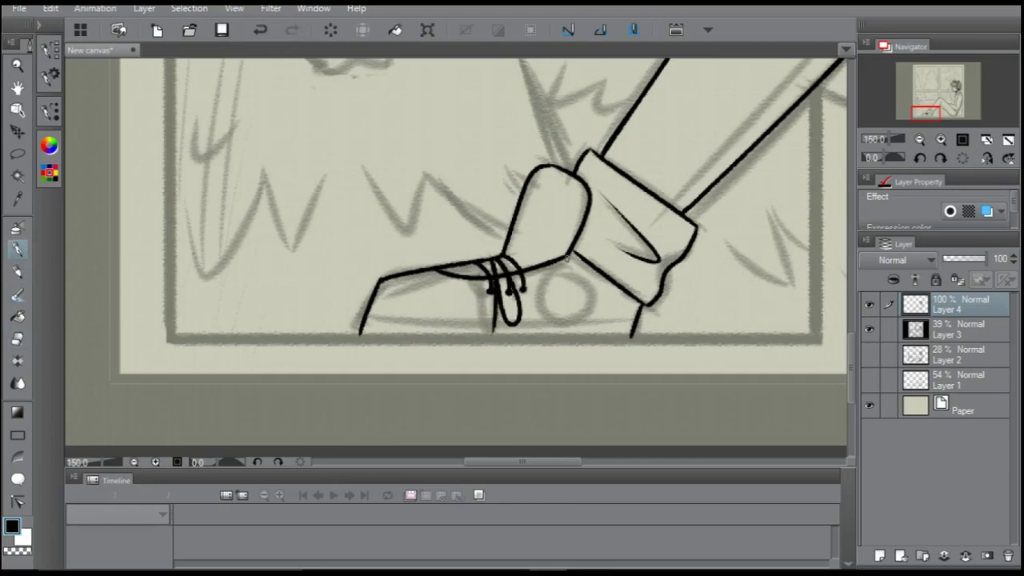
pyautogui.moveTo(560, 272); pyautogui.dragTo(559, 274)
pyautogui.hotkey('ctrl', 'z')
# Ink the sole line along the bottom of the bent leg's shoe and work on its round ankle patch
pyautogui.scroll(-3, 945, 92)
pyautogui.scroll(3, 944, 92)
pyautogui.moveTo(945, 80)
pyautogui.mouseDown()
pyautogui.moveTo(956, 106)
pyautogui.moveTo(929, 112)
pyautogui.mouseUp()
pyautogui.scroll(3, 956, 107)
pyautogui.moveTo(253, 309); pyautogui.dragTo(518, 306)
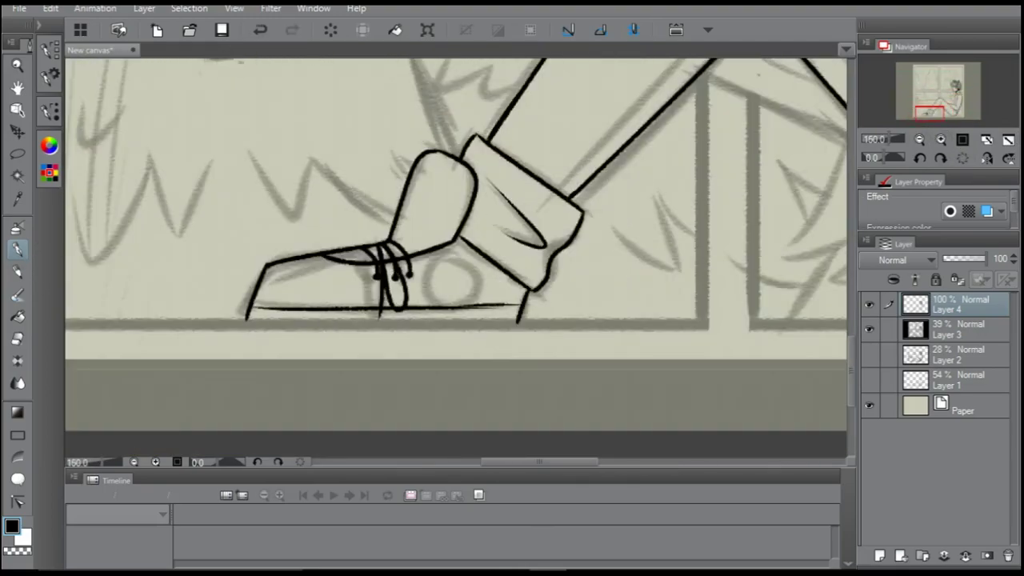
pyautogui.moveTo(448, 256); pyautogui.dragTo(445, 266)
pyautogui.hotkey('ctrl', 'z')
pyautogui.hotkey('ctrl', 'z')
# Ink the seam lines along the bent leg's shin and thigh, plus the back pocket and belt loop at the hip
pyautogui.press('e')
pyautogui.press('p')
pyautogui.moveTo(930, 112); pyautogui.dragTo(908, 116)
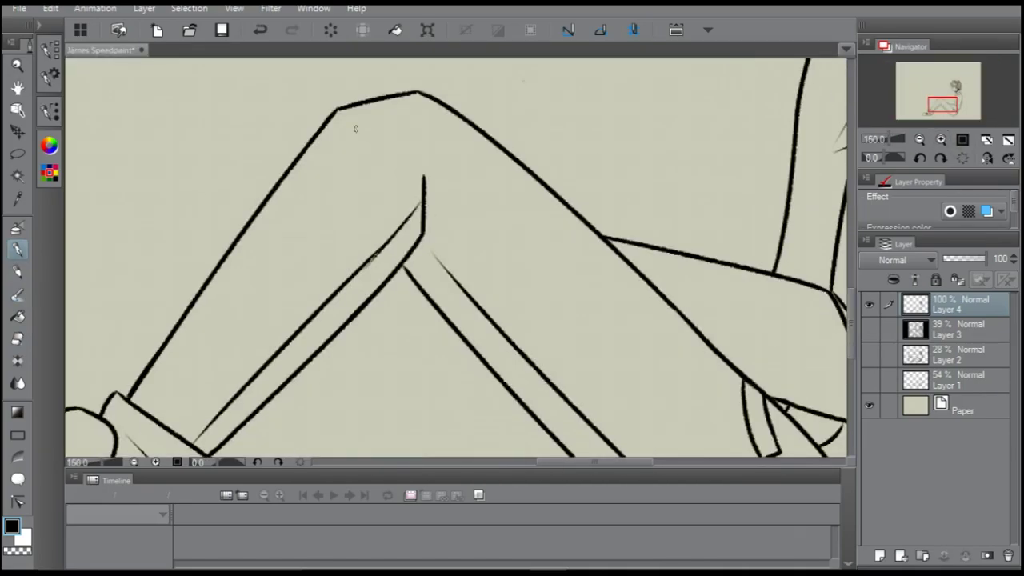
pyautogui.click(987, 140)
pyautogui.click(952, 112)
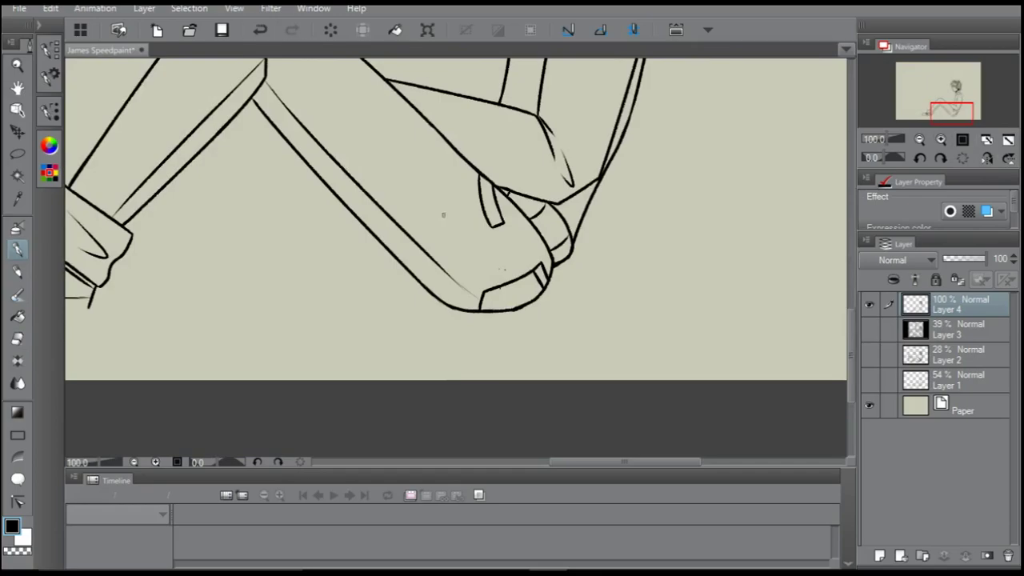
pyautogui.click(986, 139)
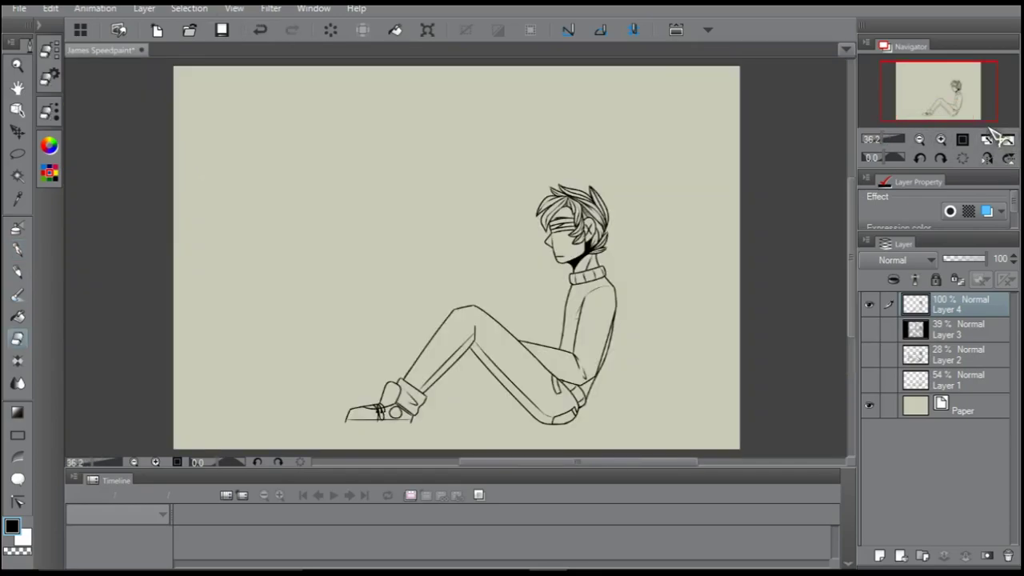
# Add dashed stitching beside the seams on the bent leg's shin and thigh
pyautogui.click(944, 108)
pyautogui.moveTo(402, 146); pyautogui.dragTo(250, 296)
pyautogui.hotkey('ctrl', 'y')
pyautogui.moveTo(410, 175); pyautogui.dragTo(587, 343)
pyautogui.hotkey('ctrl', 'z')
pyautogui.moveTo(408, 171); pyautogui.dragTo(615, 374)
pyautogui.click(986, 139)
pyautogui.click(944, 108)
pyautogui.click(987, 139)
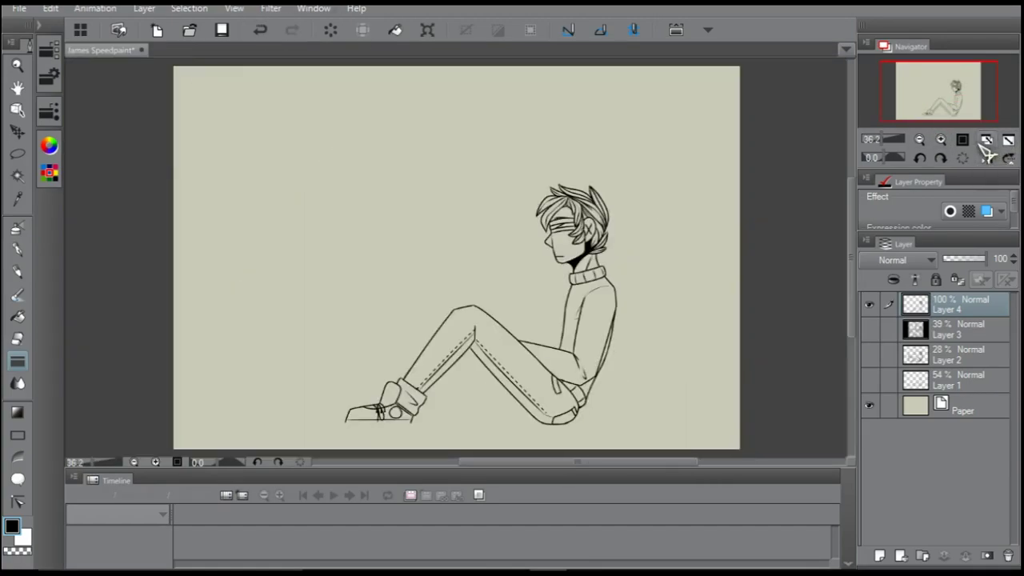
# Show the Layer 3 sketch and ink the outstretched leg's upper edge and its thigh line beneath the bent knee
pyautogui.click(869, 328)
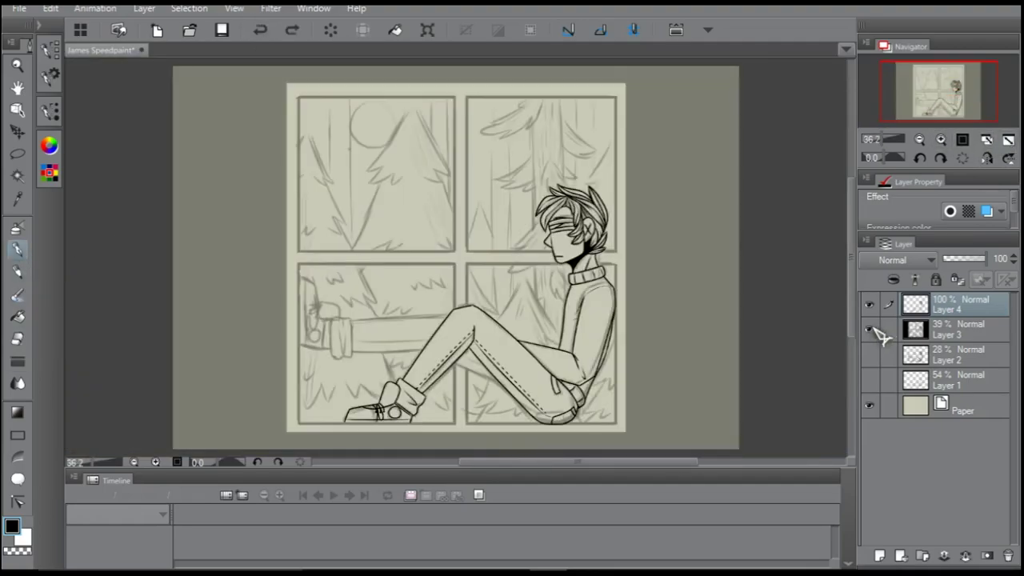
pyautogui.click(962, 139)
pyautogui.hotkey('ctrl', '0')
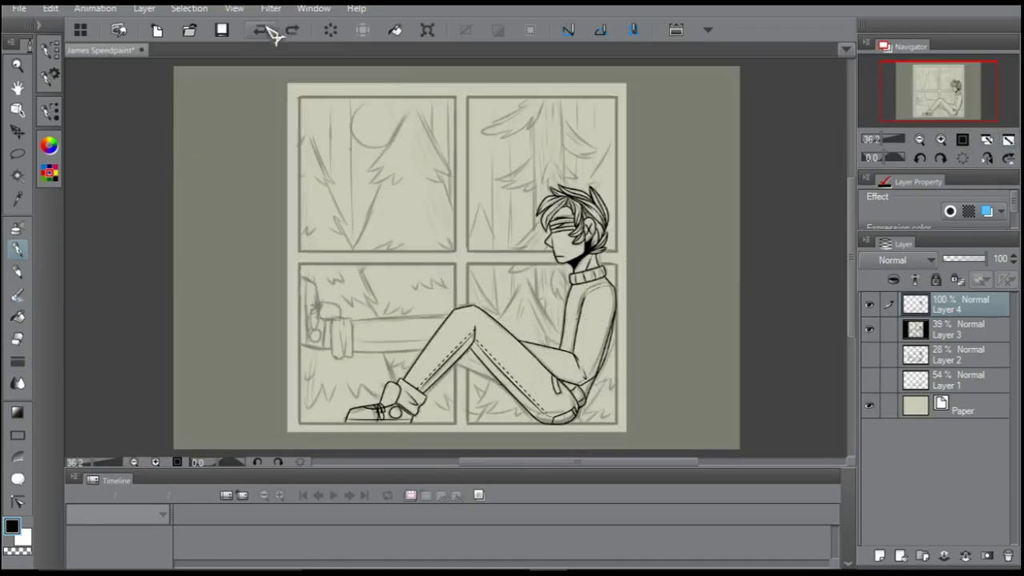
pyautogui.click(952, 99)
pyautogui.moveTo(952, 99); pyautogui.dragTo(933, 103)
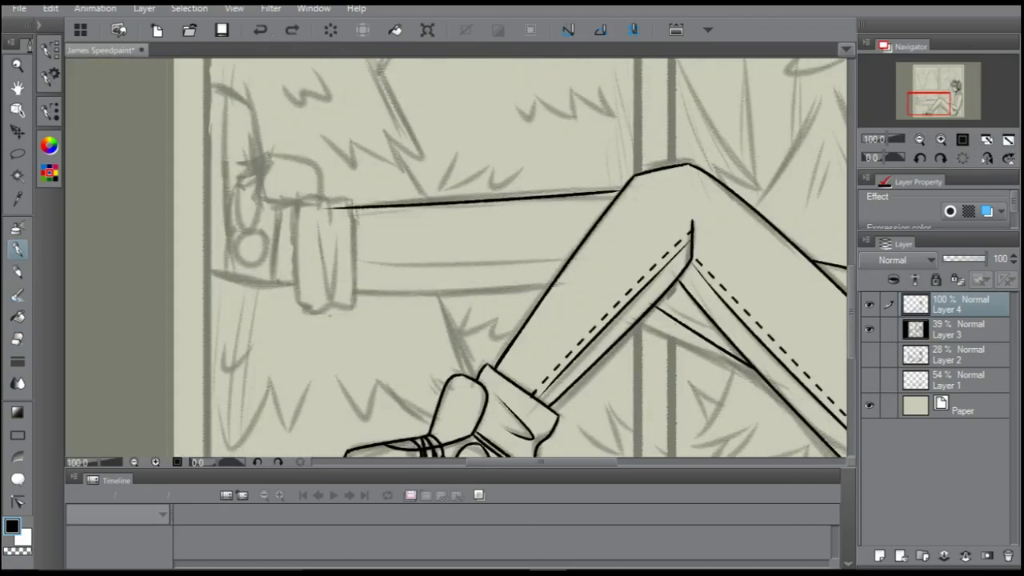
# Ink the outstretched leg's folded cuff, lower edge and seam, with dashed stitching along the seam
pyautogui.hotkey('ctrl', '+')
pyautogui.moveTo(197, 301); pyautogui.dragTo(264, 301)
pyautogui.press('p')
pyautogui.moveTo(301, 171)
pyautogui.mouseDown()
pyautogui.moveTo(301, 301)
pyautogui.moveTo(232, 346)
pyautogui.mouseUp()
pyautogui.moveTo(231, 352); pyautogui.dragTo(238, 166)
pyautogui.press('e')
pyautogui.click(986, 139)
pyautogui.click(869, 328)
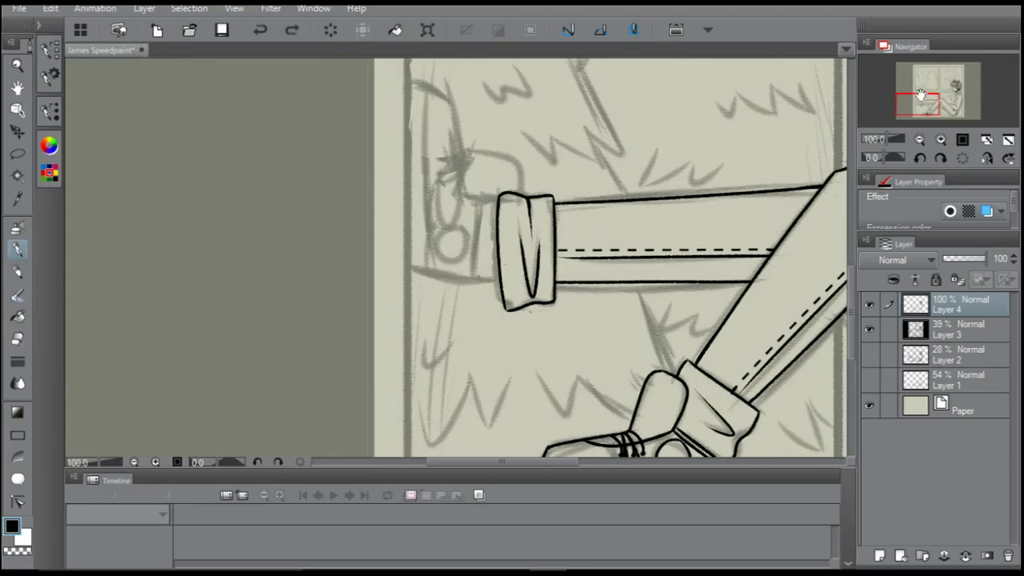
# Ink the outstretched leg's shoe against the window frame, with its sole, tongue, round ankle patch and laces
pyautogui.moveTo(921, 95); pyautogui.dragTo(921, 93)
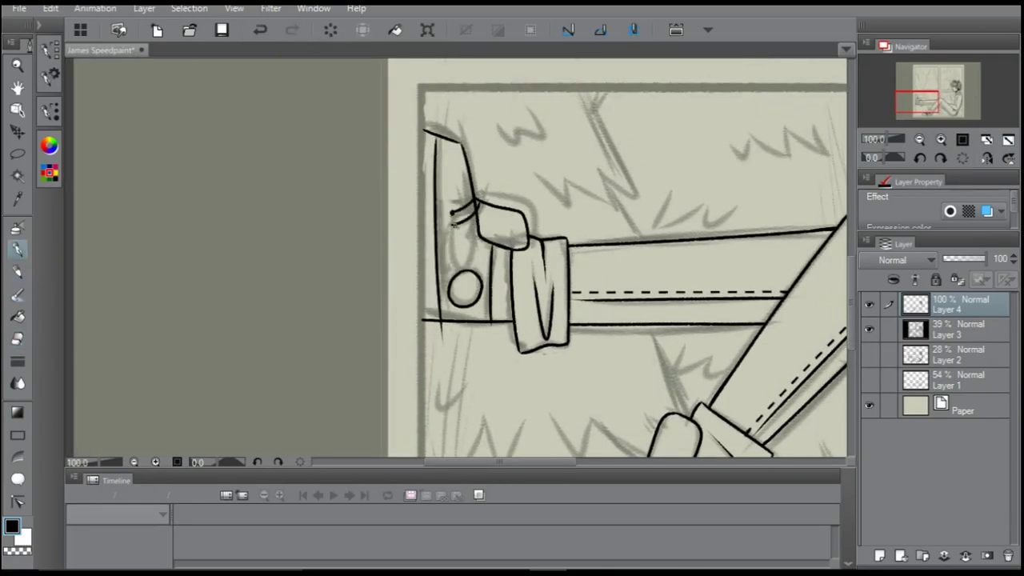
pyautogui.click(1008, 140)
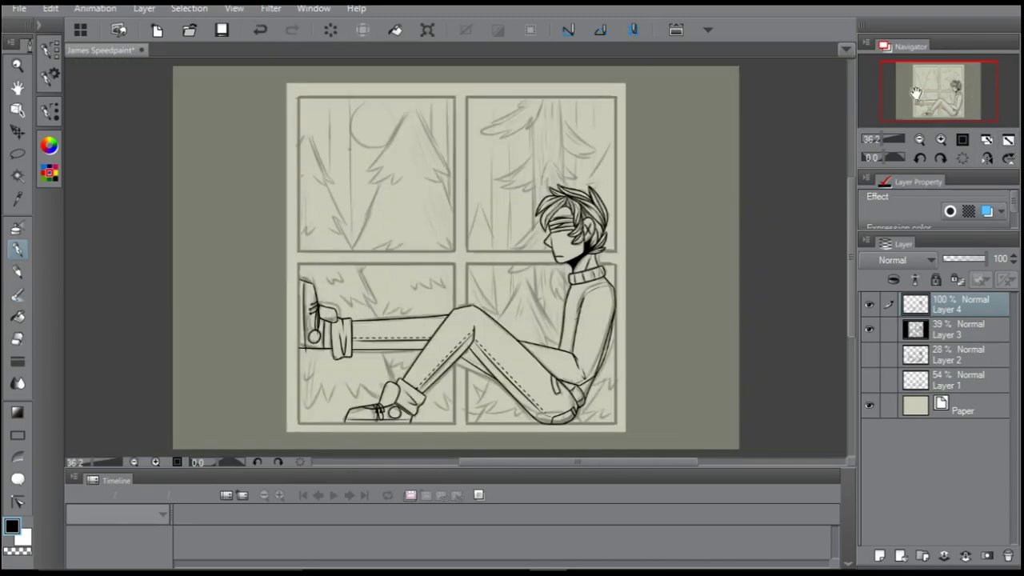
pyautogui.scroll(2, 916, 93)
pyautogui.hotkey('ctrl', 'z')
pyautogui.click(944, 139)
pyautogui.press('e')
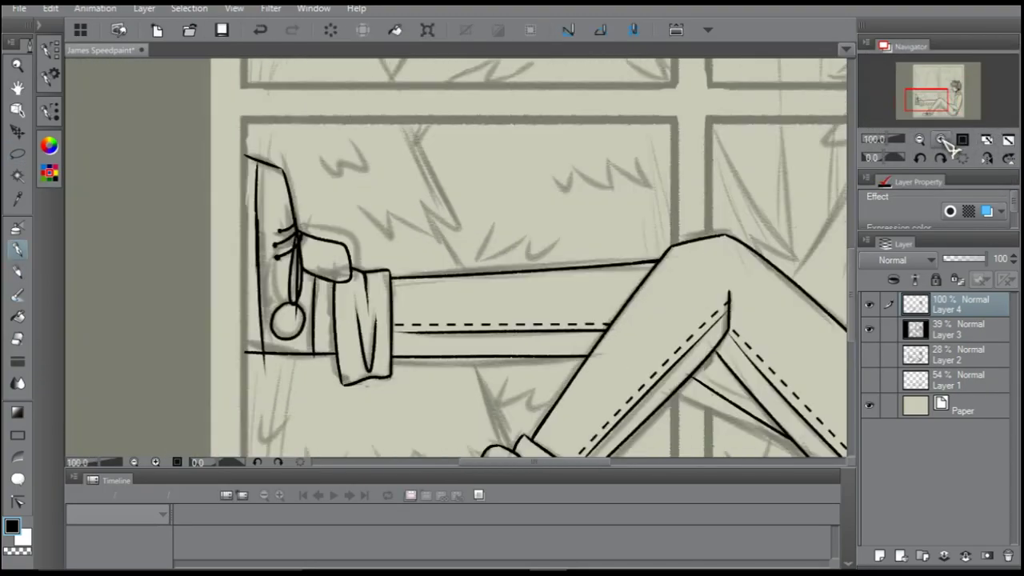
# Set up ruler snapping and place a horizontal guide along the lower edge of the window frame
pyautogui.click(1008, 139)
pyautogui.click(963, 139)
pyautogui.press('e')
pyautogui.click(1008, 139)
pyautogui.click(963, 139)
pyautogui.click(1008, 139)
pyautogui.click(633, 30)
pyautogui.click(18, 271)
pyautogui.click(600, 30)
pyautogui.click(260, 30)
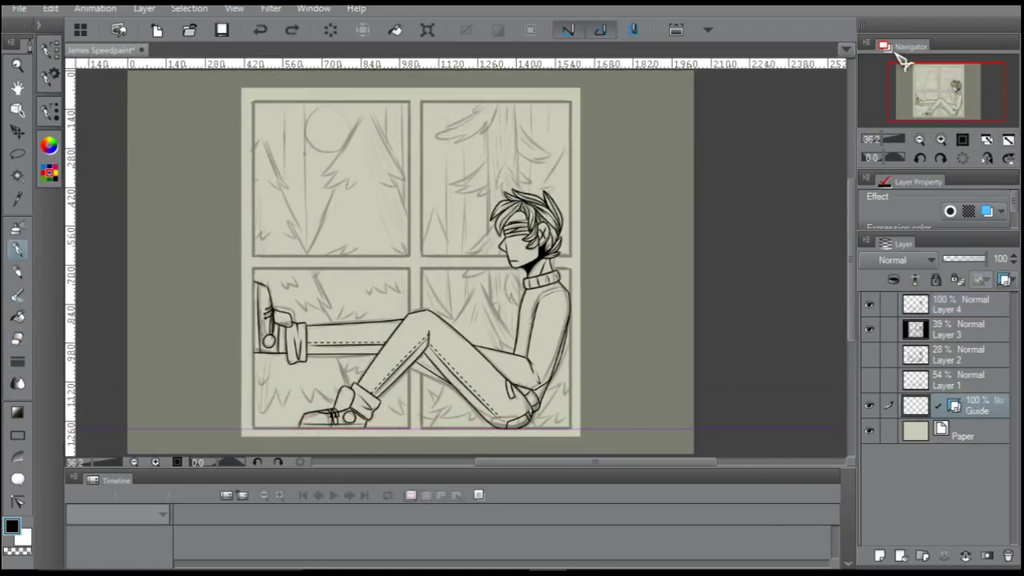
pyautogui.scroll(2, 320, 360)
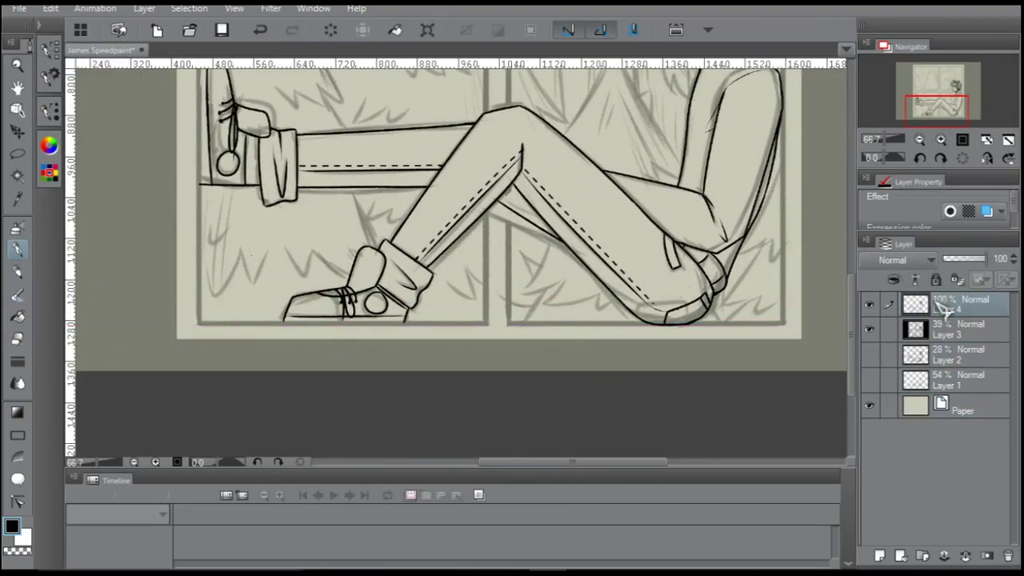
# Ink a thick straight line along the guide for the window's lower edge and erase its ends beyond the frame
pyautogui.moveTo(332, 323)
pyautogui.mouseDown()
pyautogui.moveTo(97, 324)
pyautogui.moveTo(832, 324)
pyautogui.mouseUp()
pyautogui.press('e')
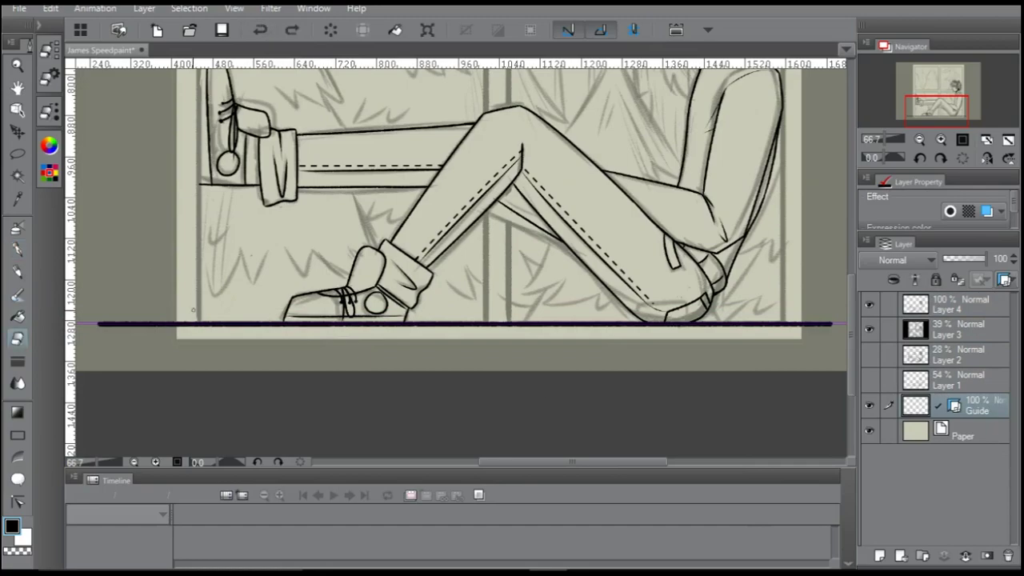
pyautogui.hscroll(5, 461, 264)
pyautogui.press('p')
pyautogui.moveTo(974, 113); pyautogui.dragTo(949, 105)
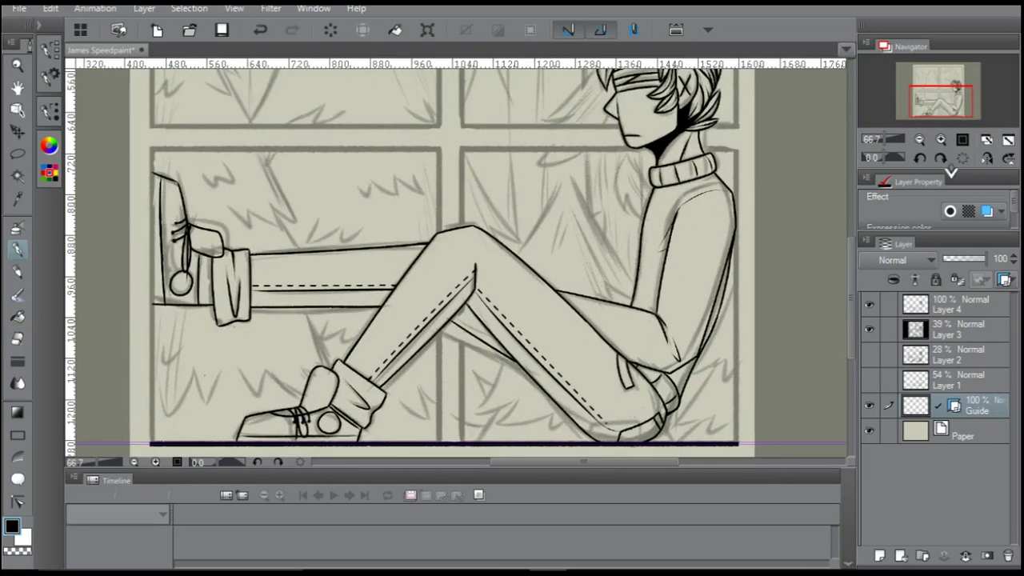
# Remove the Guide layer while keeping the window's lower line, and return to Layer 4
pyautogui.click(869, 379)
pyautogui.click(869, 379)
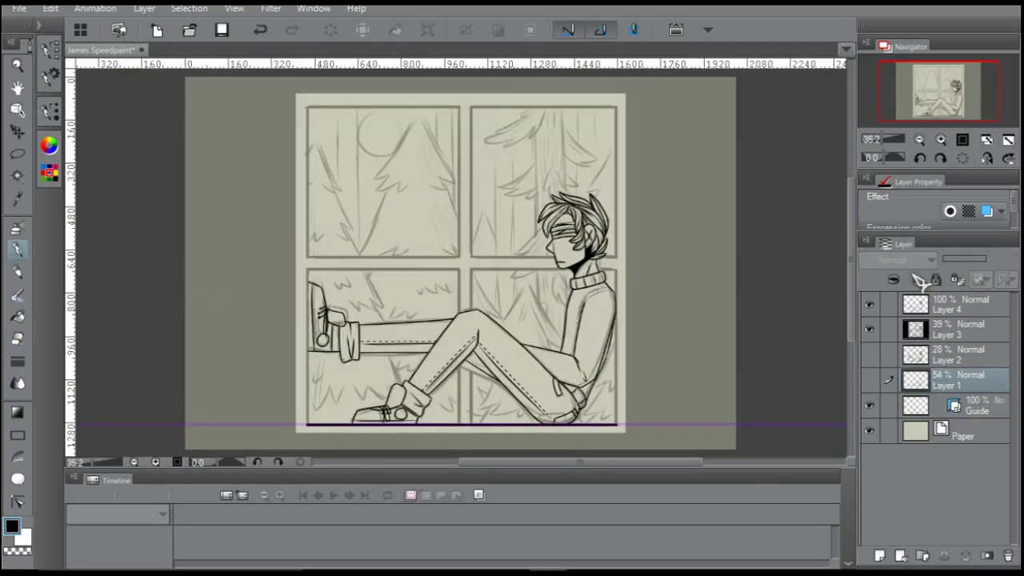
pyautogui.press('e')
pyautogui.click(916, 406)
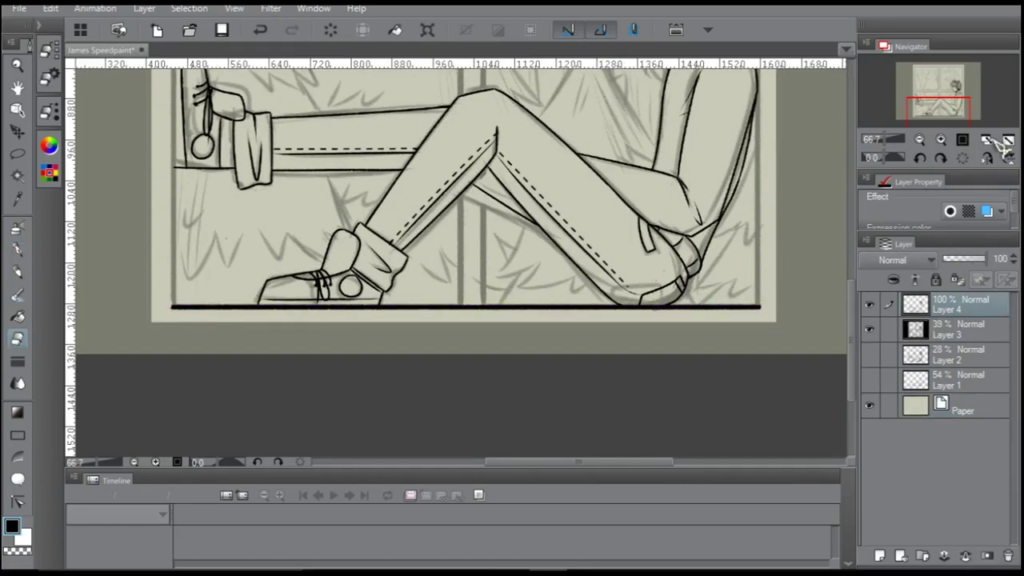
# Ink thick straight lines along horizontal guides for the window's top edge and the middle crossbar's upper edge
pyautogui.hotkey('ctrl', '0')
pyautogui.scroll(3, 407, 194)
pyautogui.hotkey('alt', ']')
pyautogui.press('p')
pyautogui.moveTo(223, 200); pyautogui.dragTo(813, 201)
pyautogui.moveTo(512, 210); pyautogui.dragTo(444, 73)
pyautogui.hotkey('alt', '[')
pyautogui.moveTo(160, 310); pyautogui.dragTo(744, 310)
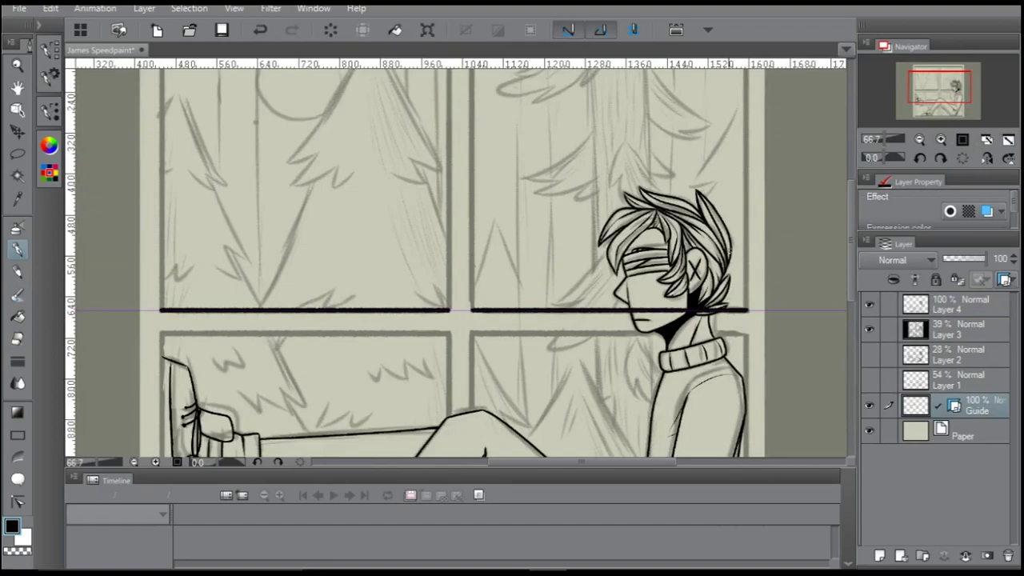
# Retrace the crossbar's upper line over the left panes, remove the guides and erase the line where it crosses the character's head
pyautogui.scroll(-2, 744, 310)
pyautogui.click(869, 406)
pyautogui.scroll(-3, 480, 264)
pyautogui.hotkey('alt', ']')
pyautogui.moveTo(496, 248); pyautogui.dragTo(203, 249)
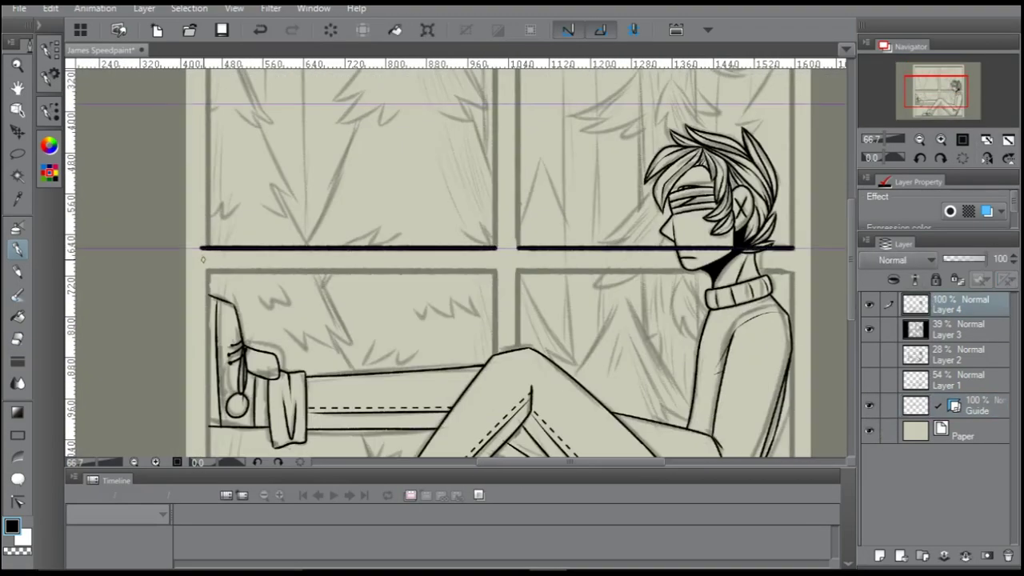
pyautogui.hotkey('ctrl', 'shift', 'n')
pyautogui.press('e')
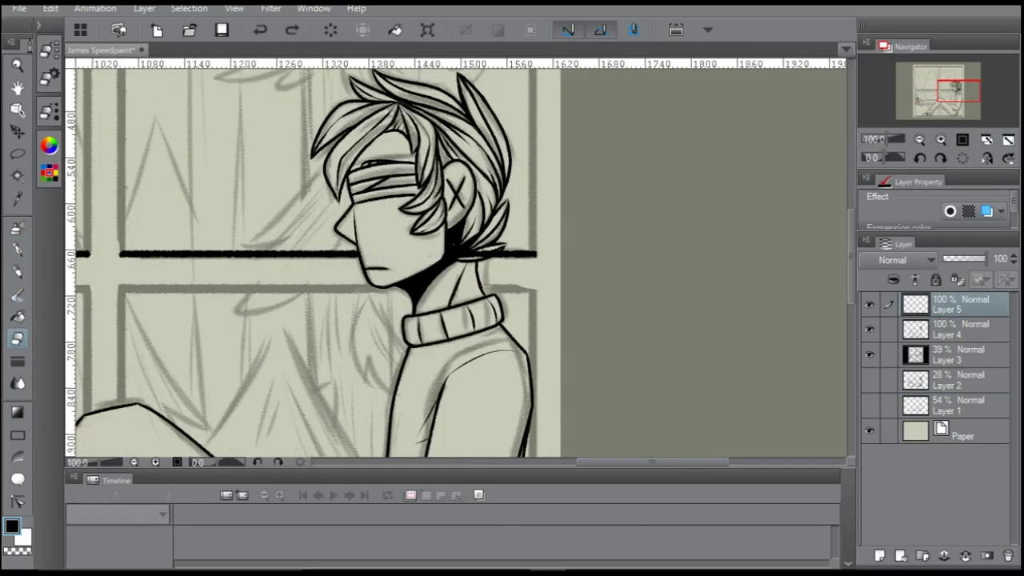
# Compare the line art with and without the sketch layer, and undo the addition of the extra layer
pyautogui.click(986, 140)
pyautogui.click(869, 354)
pyautogui.click(868, 354)
pyautogui.hotkey('alt', '[')
pyautogui.hotkey('alt', '[')
pyautogui.hotkey('alt', '[')
pyautogui.hotkey('alt', '[')
pyautogui.hotkey('ctrl', 'z')
pyautogui.hotkey('ctrl', 'z')
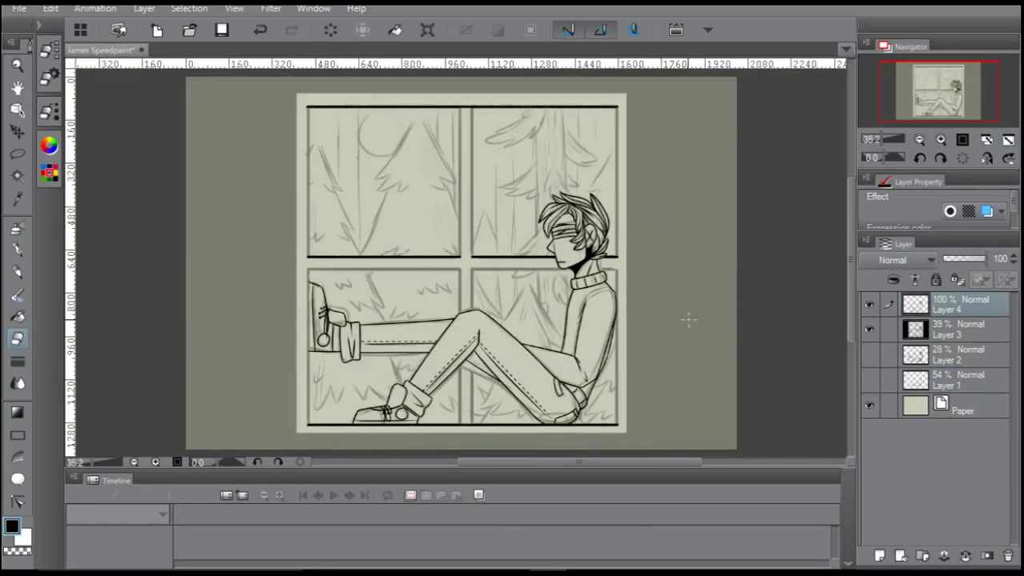
# Ink a thick straight line along a guide for the crossbar's lower edge, and place vertical guides at the window's upright bars
pyautogui.scroll(2, 686, 320)
pyautogui.click(946, 305)
pyautogui.press('p')
pyautogui.moveTo(216, 301); pyautogui.dragTo(805, 301)
pyautogui.scroll(-3, 484, 70)
pyautogui.hotkey('alt', '[')
pyautogui.hotkey('alt', '[')
pyautogui.hotkey('alt', '[')
pyautogui.hotkey('alt', '[')
pyautogui.scroll(5, 275, 64)
pyautogui.scroll(-5, 275, 64)
pyautogui.scroll(3, 304, 64)
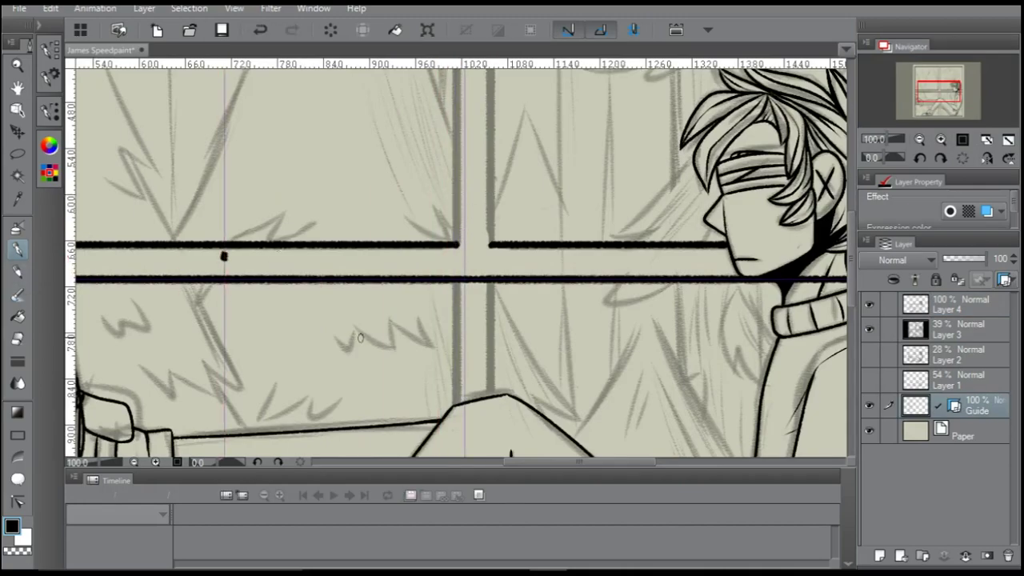
# Ink vertical lines for the window's left edge and the central bar's left side, and hide the Guide layer at 37% opacity
pyautogui.click(987, 140)
pyautogui.hotkey('alt', ']')
pyautogui.hotkey('alt', ']')
pyautogui.hotkey('alt', ']')
pyautogui.hotkey('alt', ']')
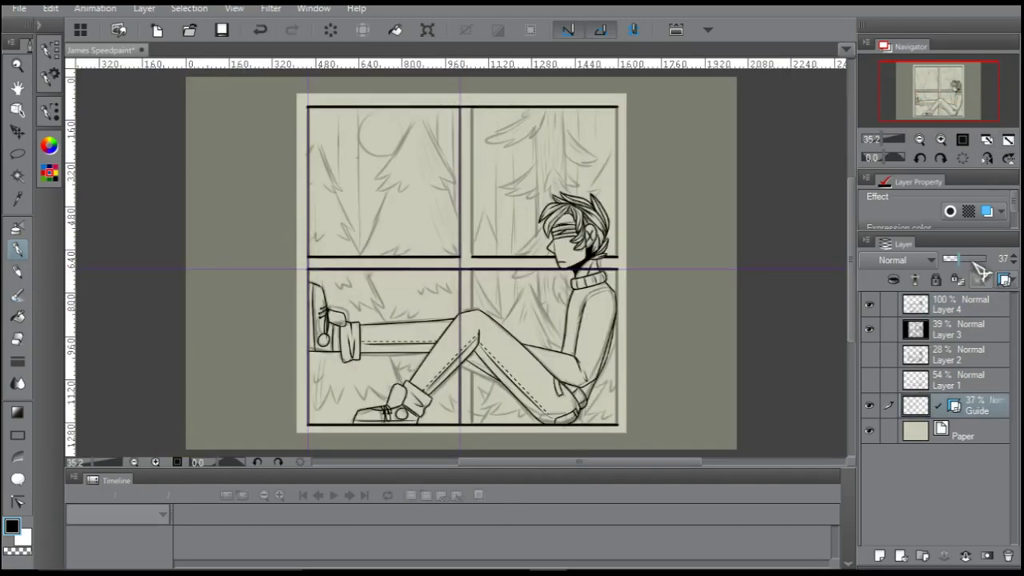
pyautogui.click(869, 406)
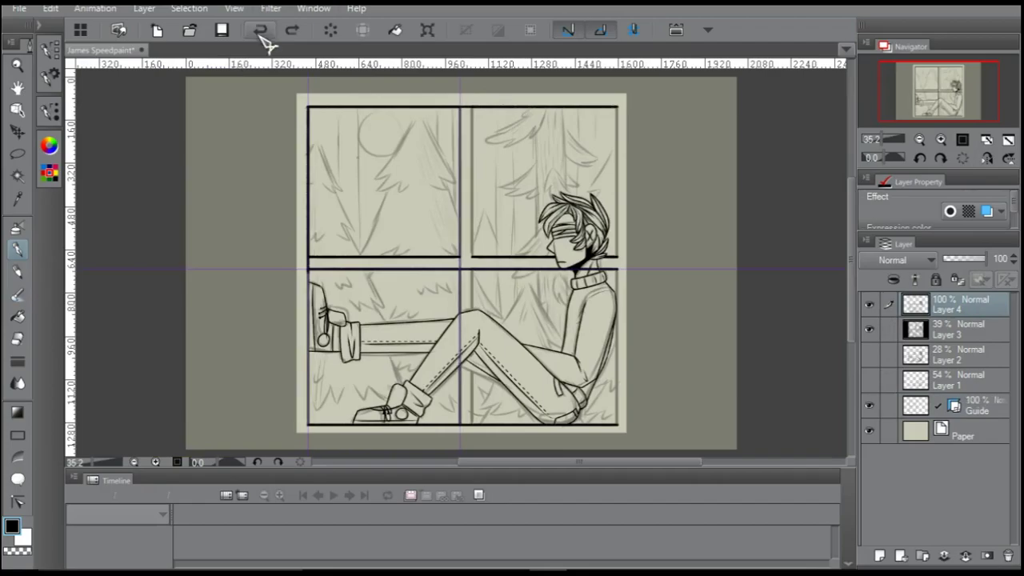
# Erase the overshooting frame line ends and the part of the central bar's line that crosses the character's legs
pyautogui.scroll(-1, 605, 259)
pyautogui.scroll(4, 605, 259)
pyautogui.press('e')
pyautogui.scroll(-3, 512, 321)
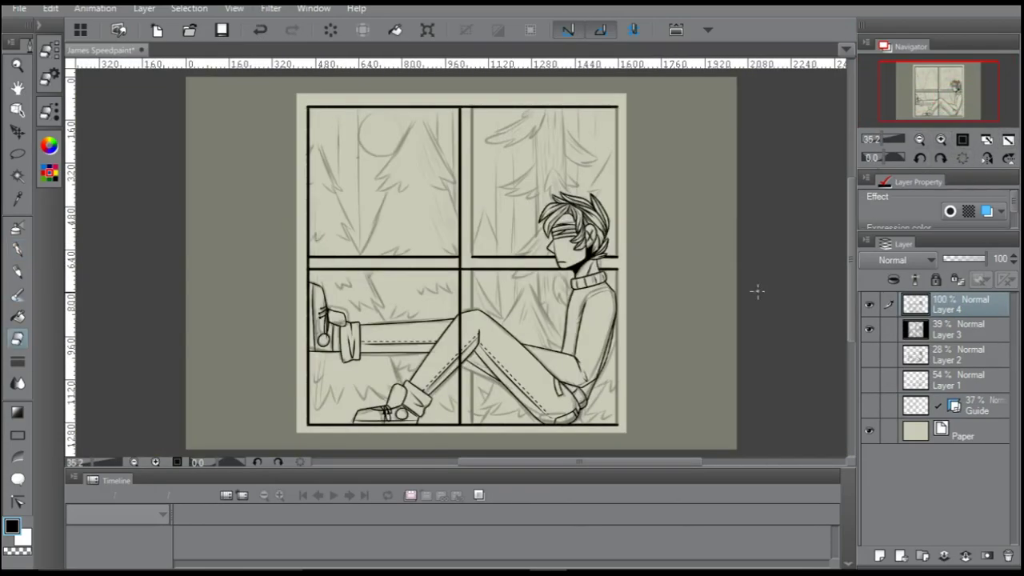
pyautogui.scroll(5, 512, 347)
pyautogui.moveTo(517, 192); pyautogui.dragTo(512, 347)
# Ink the central bar's right side and the window's right edge along vertical guides, and delete the Guide layer
pyautogui.press('p')
pyautogui.scroll(-3, 561, 320)
pyautogui.scroll(4, 561, 232)
pyautogui.hotkey('alt', '[')
pyautogui.hotkey('alt', '[')
pyautogui.hotkey('alt', '[')
pyautogui.hotkey('alt', '[')
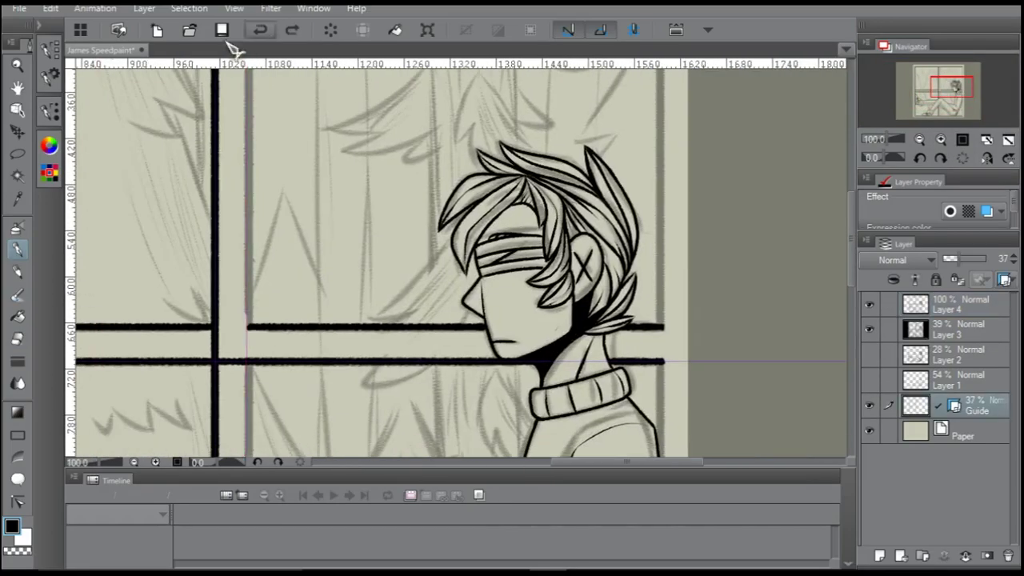
pyautogui.press('Delete')
# Erase the line segments inside the intersection of the crossbar and the central bar
pyautogui.press('e')
pyautogui.click(944, 87)
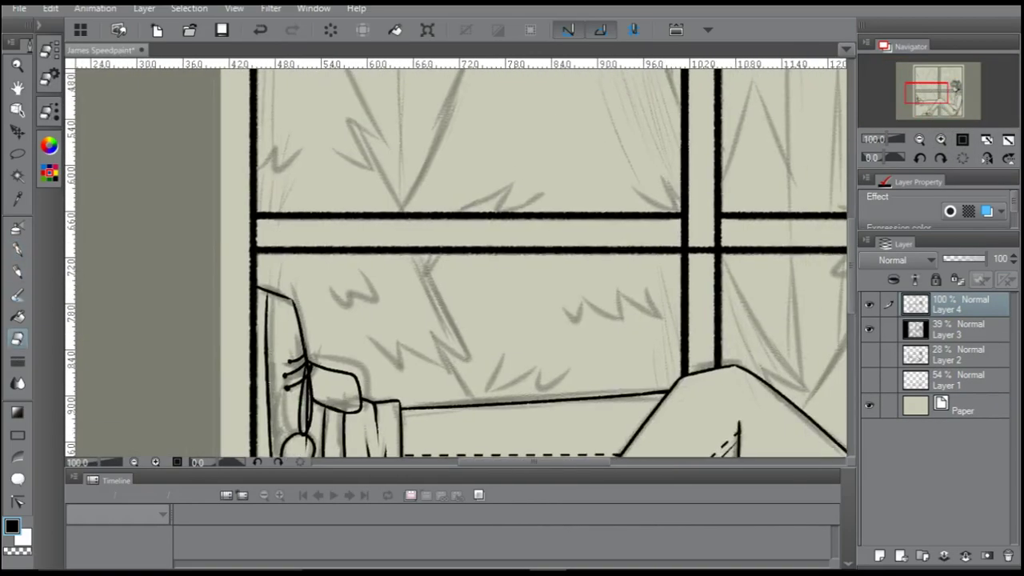
pyautogui.click(945, 91)
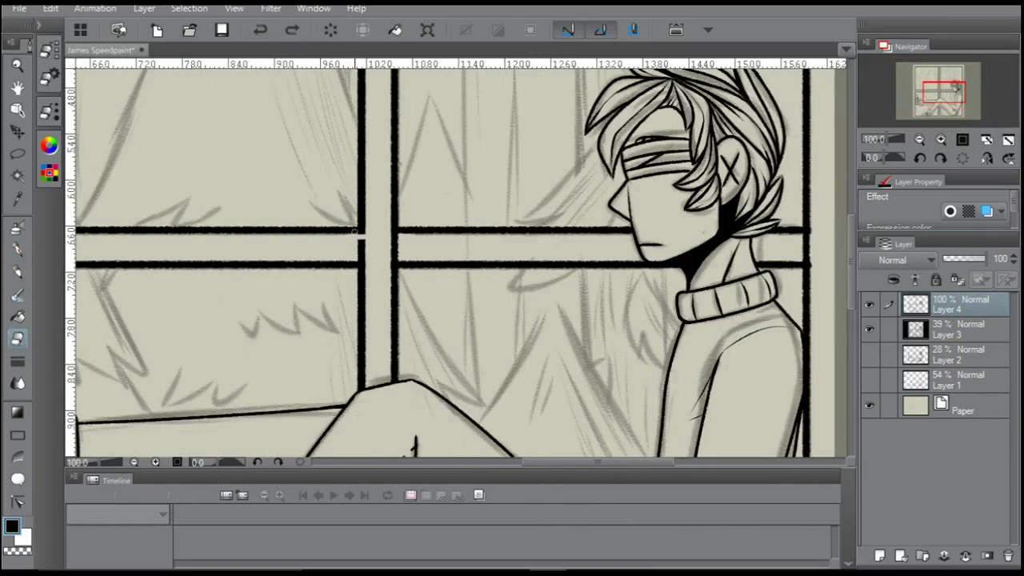
# Tidy the window panes' corners and erase the top line between the two sides of the central bar
pyautogui.press('p')
pyautogui.click(956, 80)
pyautogui.click(959, 104)
pyautogui.click(927, 72)
pyautogui.moveTo(699, 206); pyautogui.dragTo(716, 208)
pyautogui.press('p')
pyautogui.moveTo(689, 208); pyautogui.dragTo(689, 264)
pyautogui.hotkey('ctrl', 'z')
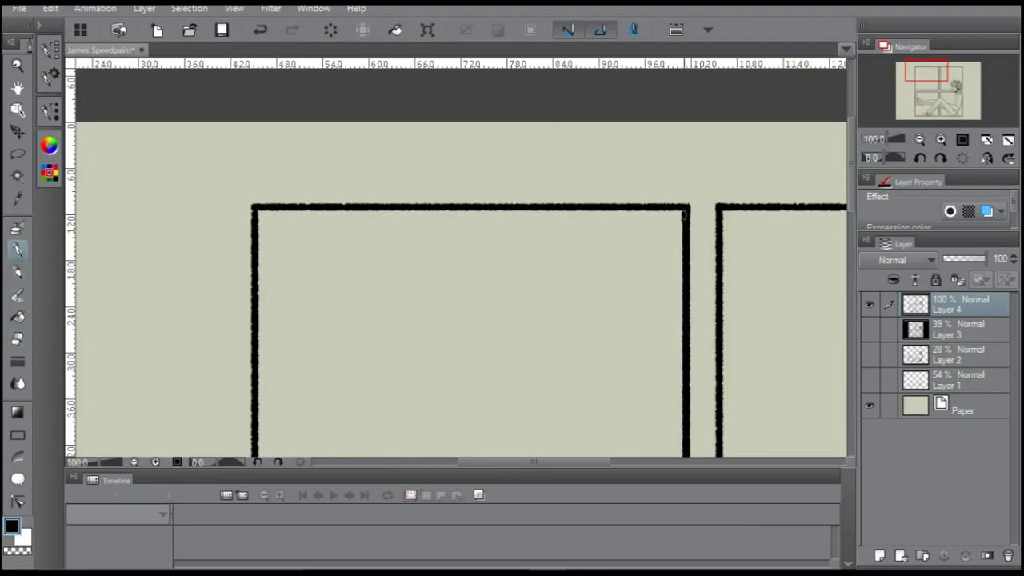
# Draw a rectangle around the four panes as the window's outer frame
pyautogui.click(1008, 140)
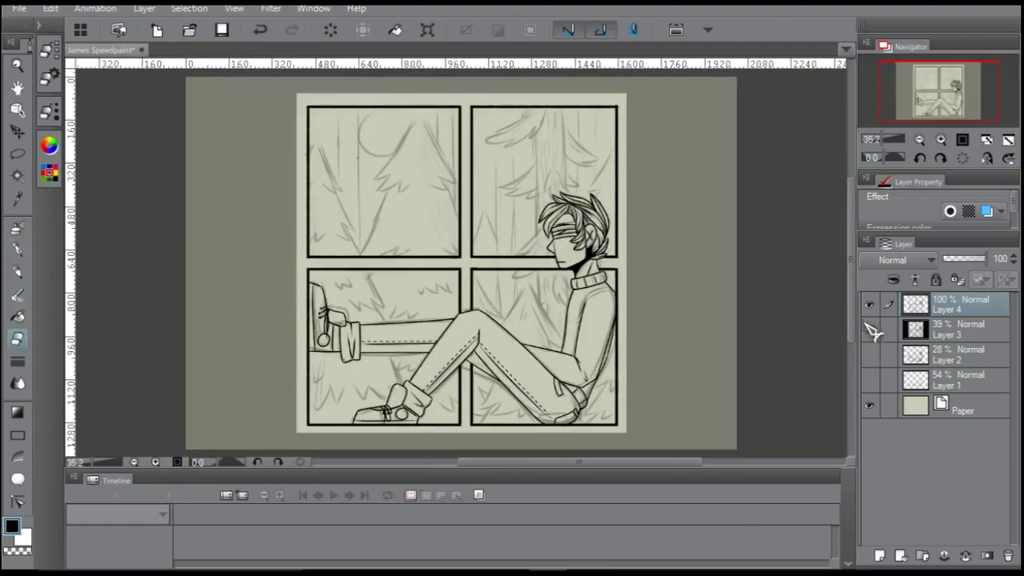
pyautogui.press('u')
pyautogui.moveTo(295, 98); pyautogui.dragTo(629, 433)
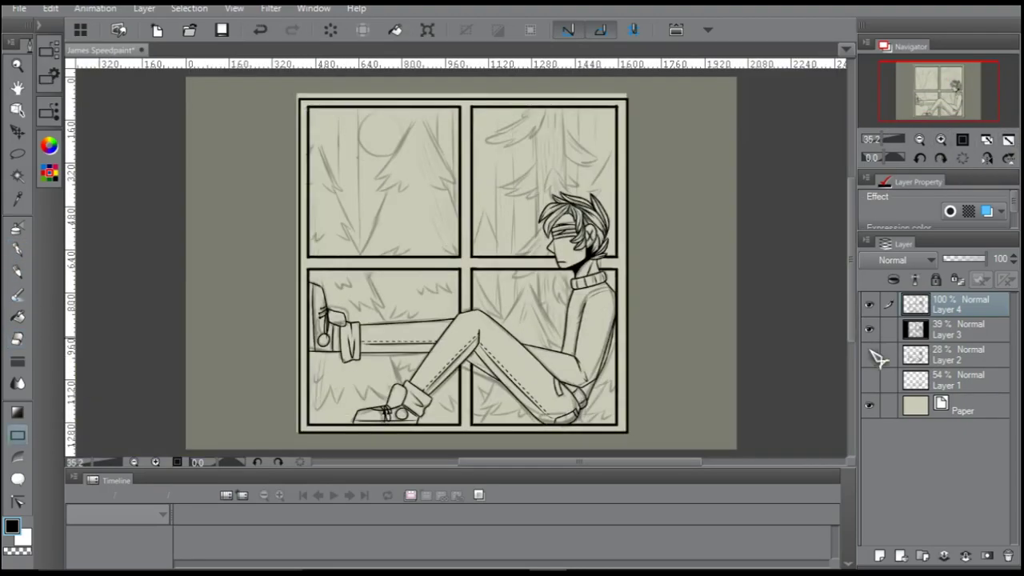
# With the sketch hidden, fill the area outside the outer frame with black at color margin 100, and add a new layer on top
pyautogui.click(869, 328)
pyautogui.click(18, 316)
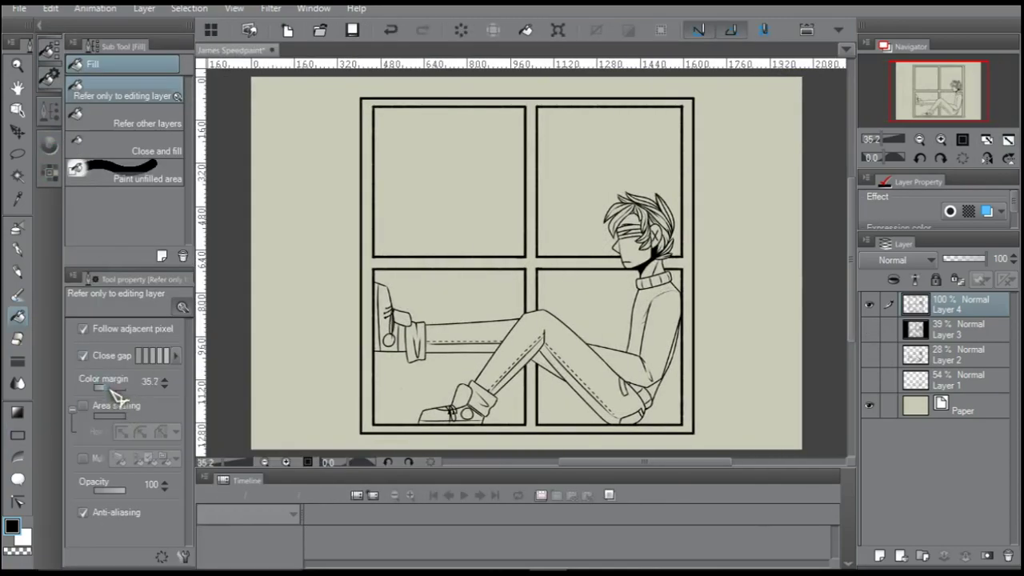
pyautogui.scroll(6, 660, 278)
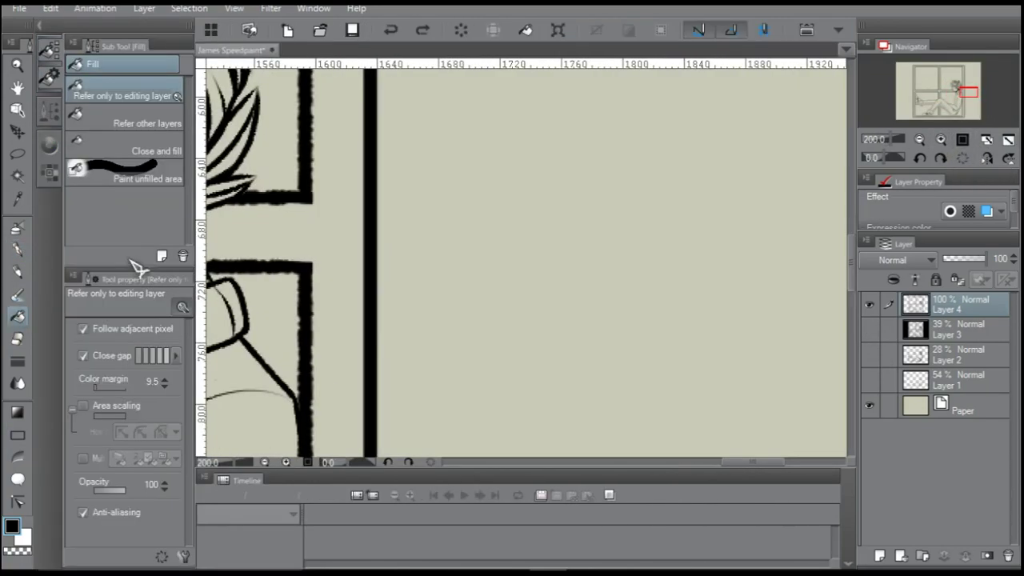
pyautogui.click(414, 264)
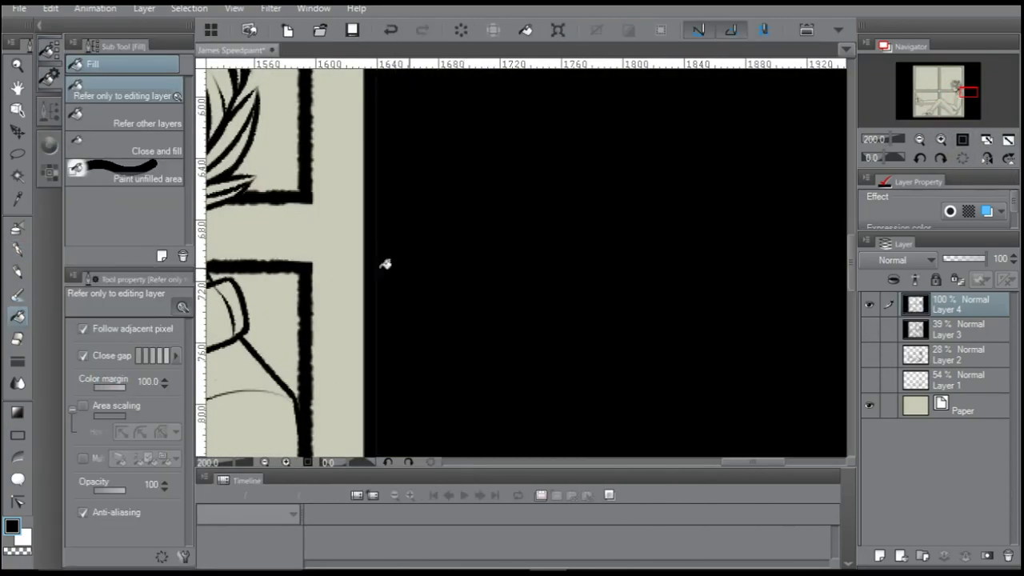
pyautogui.scroll(10, 413, 264)
pyautogui.press('e')
pyautogui.click(1009, 140)
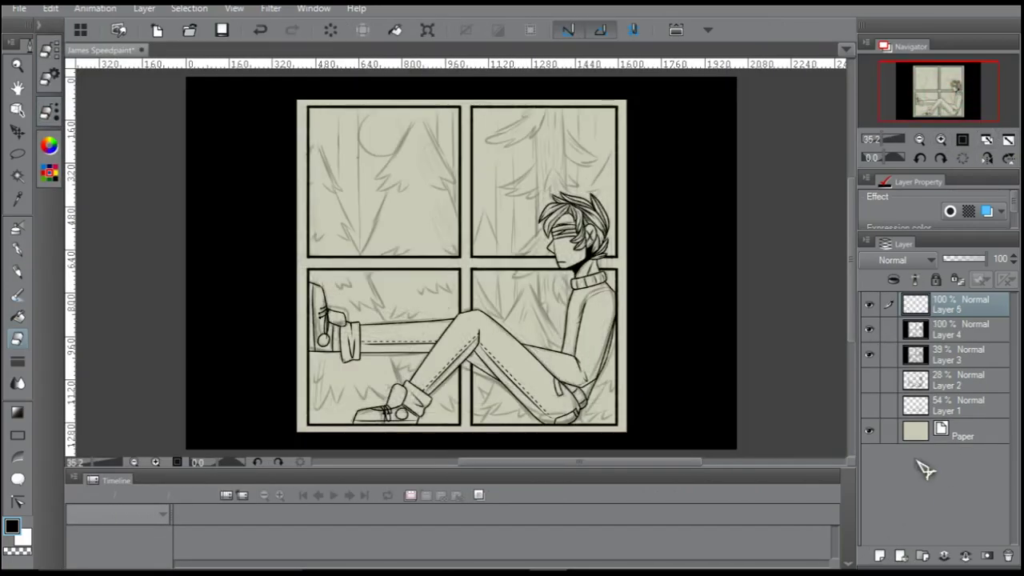
# Ink the upper tier of the large pine in the upper-left pane, with sloping sides and jagged branch tips
pyautogui.hotkey('ctrl', '+')
pyautogui.click(17, 248)
pyautogui.moveTo(377, 136)
pyautogui.mouseDown()
pyautogui.moveTo(234, 324)
pyautogui.moveTo(277, 281)
pyautogui.mouseUp()
pyautogui.hotkey('ctrl', 'z')
pyautogui.hotkey('ctrl', 'z')
pyautogui.moveTo(344, 255); pyautogui.dragTo(376, 265)
pyautogui.moveTo(390, 128); pyautogui.dragTo(417, 261)
pyautogui.hotkey('ctrl', 'z')
pyautogui.moveTo(390, 128); pyautogui.dragTo(416, 261)
pyautogui.press('e')
pyautogui.hotkey('ctrl', '+')
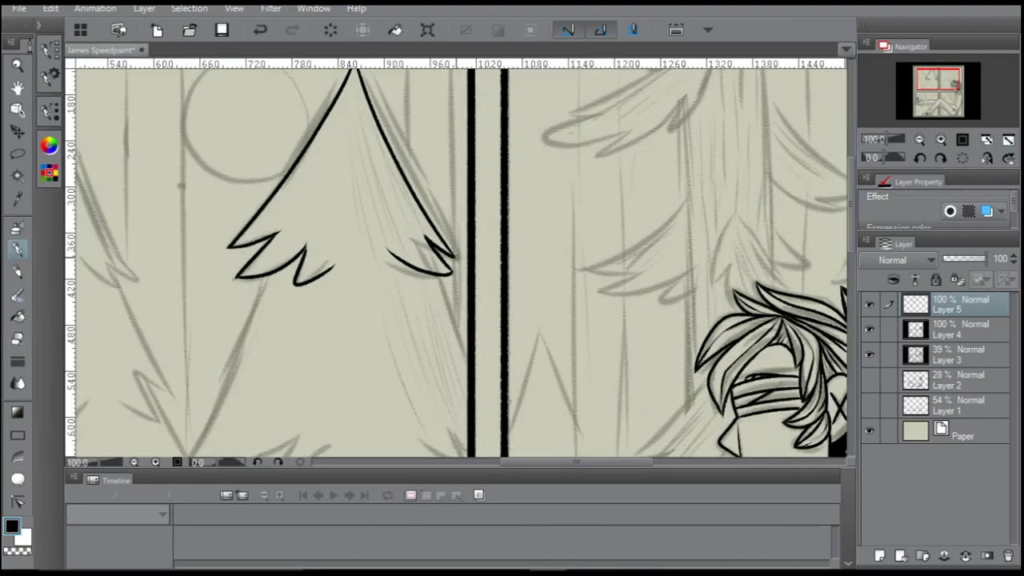
# Ink the large pine's lower tier with its grassy lower tips, and erase the strokes that run over the window frame
pyautogui.hotkey('ctrl', '0')
pyautogui.hotkey('ctrl', '+')
pyautogui.moveTo(424, 156); pyautogui.dragTo(520, 376)
pyautogui.hotkey('ctrl', '0')
pyautogui.press('p')
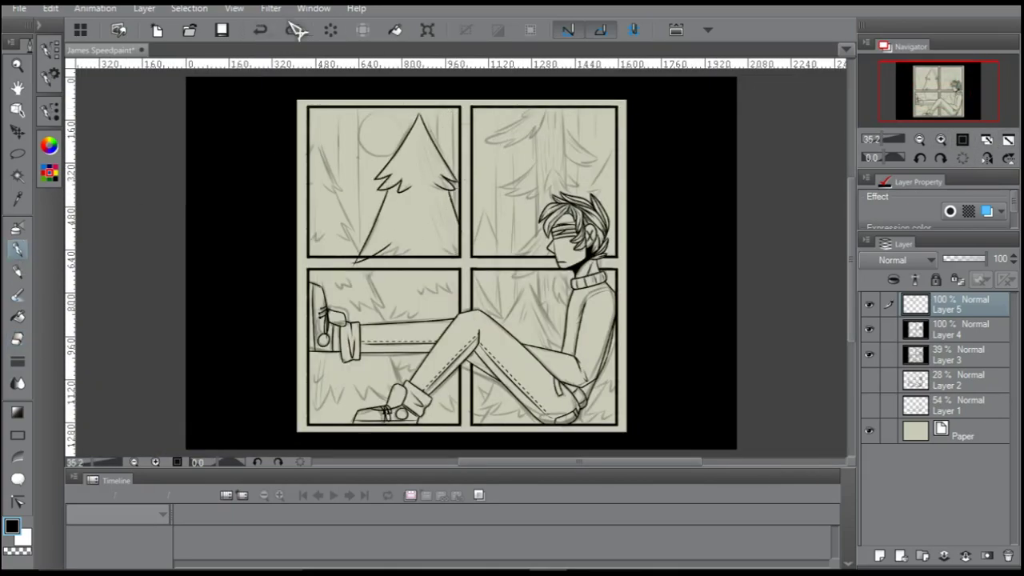
pyautogui.press('e')
pyautogui.hotkey('ctrl', 'alt', '0')
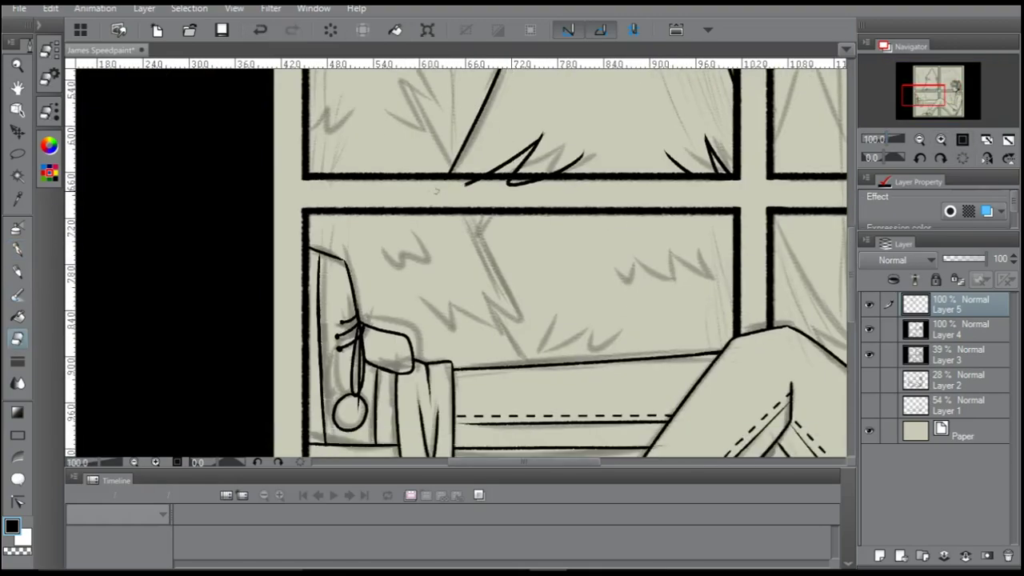
pyautogui.hotkey('ctrl', '0')
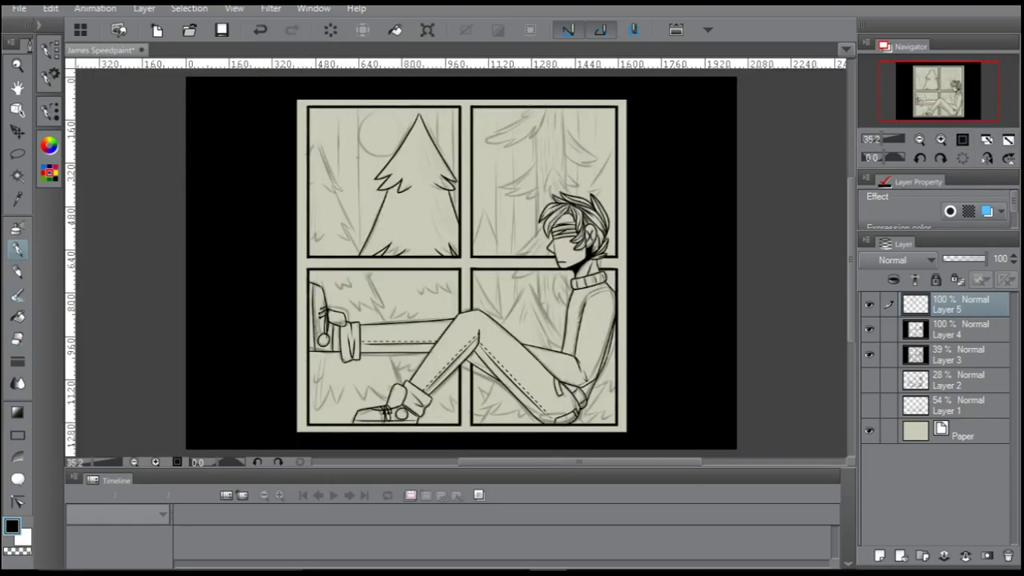
# Ink the remaining background pines and straight trunks, including the small jagged tree between the two pines in the upper-left pane
pyautogui.hotkey('ctrl', '+')
pyautogui.hotkey('ctrl', '+')
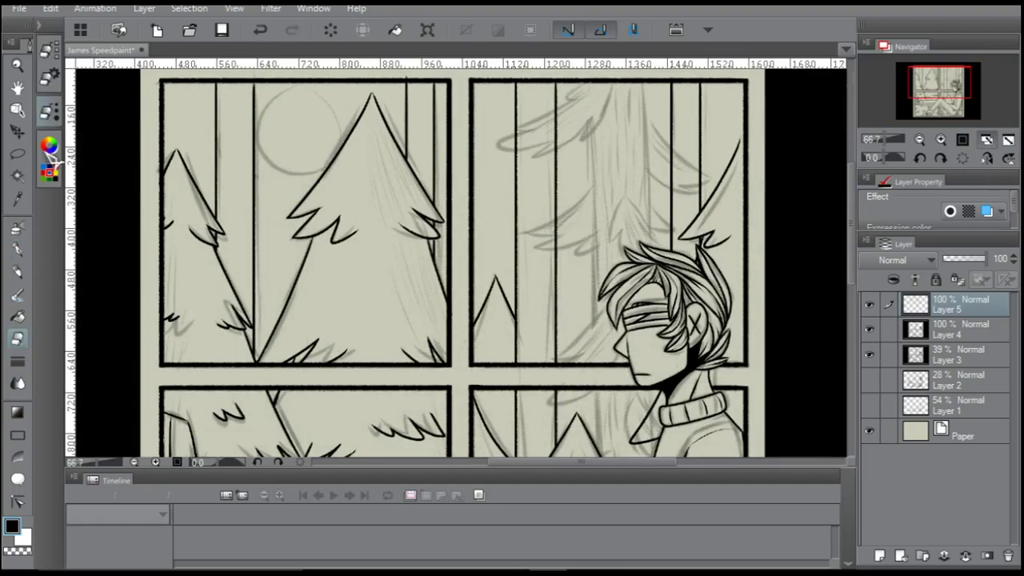
pyautogui.moveTo(80, 116); pyautogui.dragTo(216, 98)
pyautogui.press('e')
pyautogui.moveTo(393, 287); pyautogui.dragTo(404, 328)
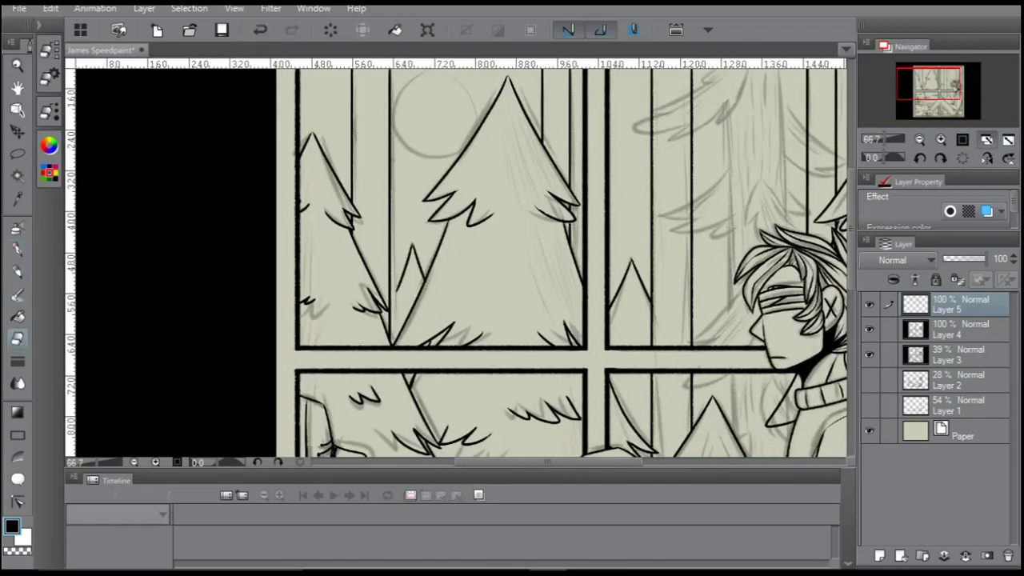
pyautogui.press('p')
pyautogui.moveTo(404, 288); pyautogui.dragTo(393, 333)
pyautogui.hotkey('ctrl', '0')
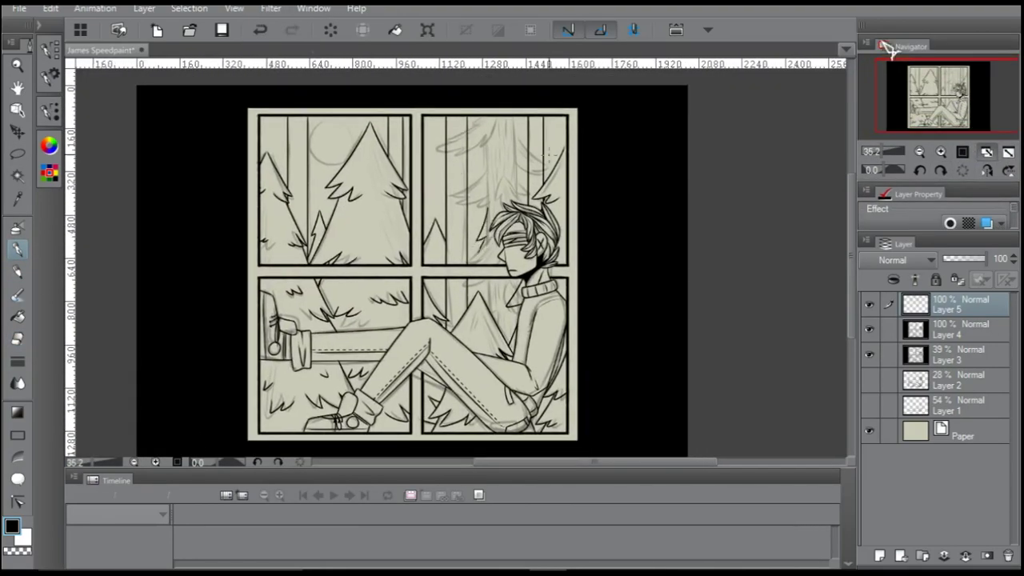
# On a new layer, ink the big trunk's straight sides behind the character along vertical guides, and remove the guides
pyautogui.scroll(1, 959, 130)
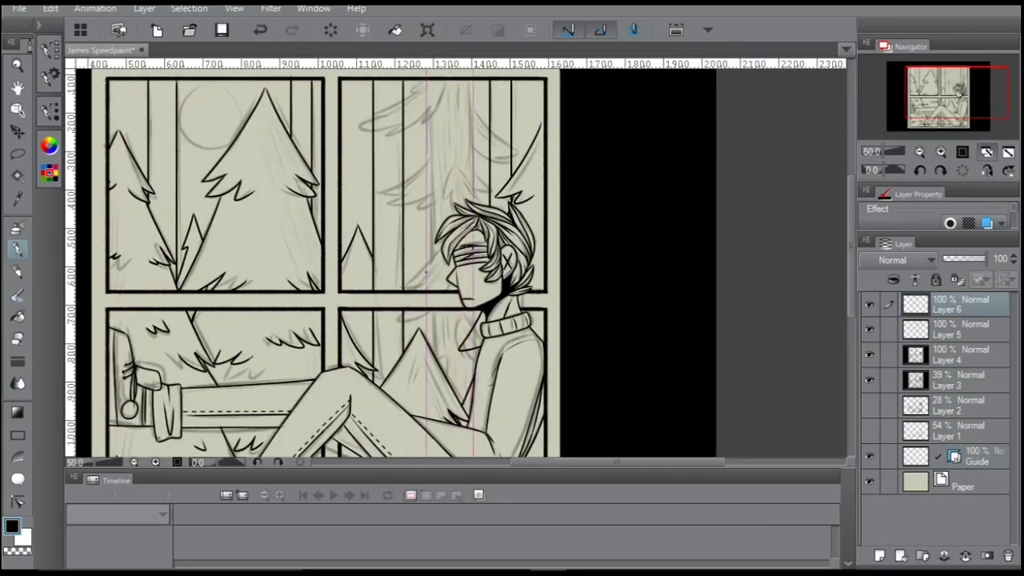
pyautogui.hotkey('ctrl', 'z')
pyautogui.scroll(2, 454, 280)
pyautogui.press('e')
pyautogui.moveTo(957, 112)
pyautogui.mouseDown()
pyautogui.moveTo(952, 80)
pyautogui.moveTo(948, 112)
pyautogui.mouseUp()
pyautogui.hotkey('ctrl', '0')
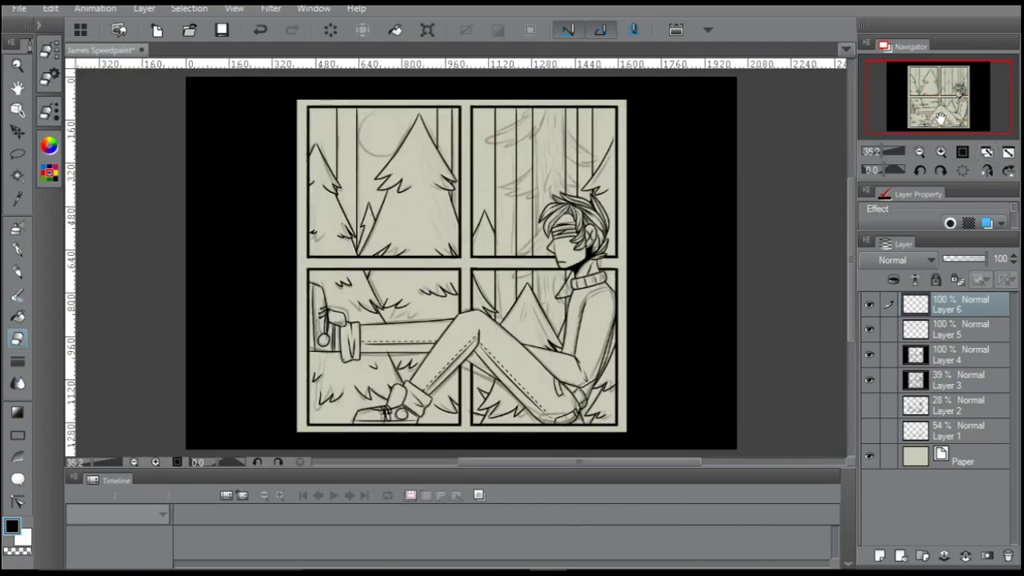
# Ink the hanging upper-left branch of the big tree in the upper-right pane
pyautogui.scroll(2, 940, 119)
pyautogui.moveTo(940, 118); pyautogui.dragTo(956, 92)
pyautogui.press('p')
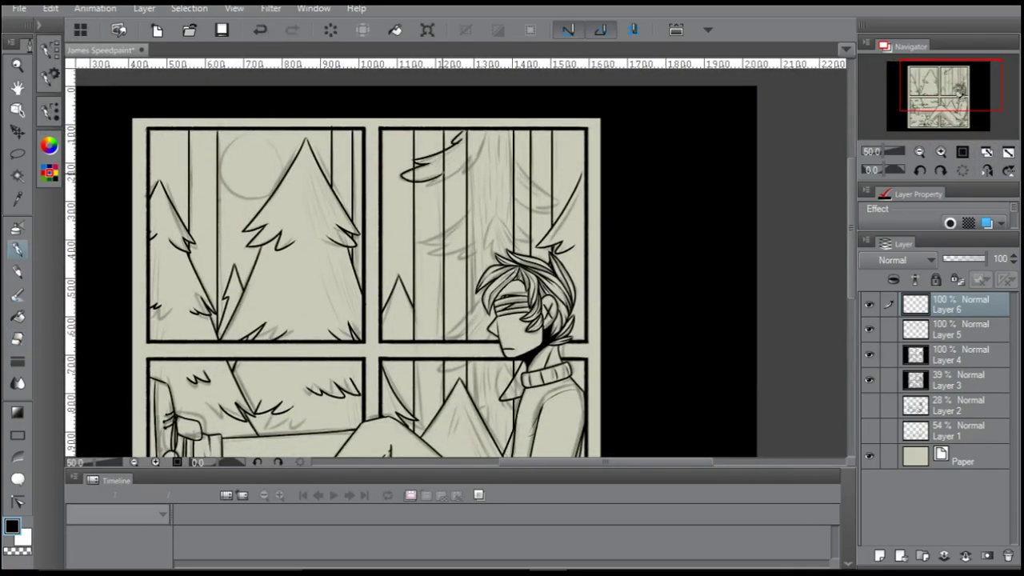
pyautogui.scroll(1, 512, 132)
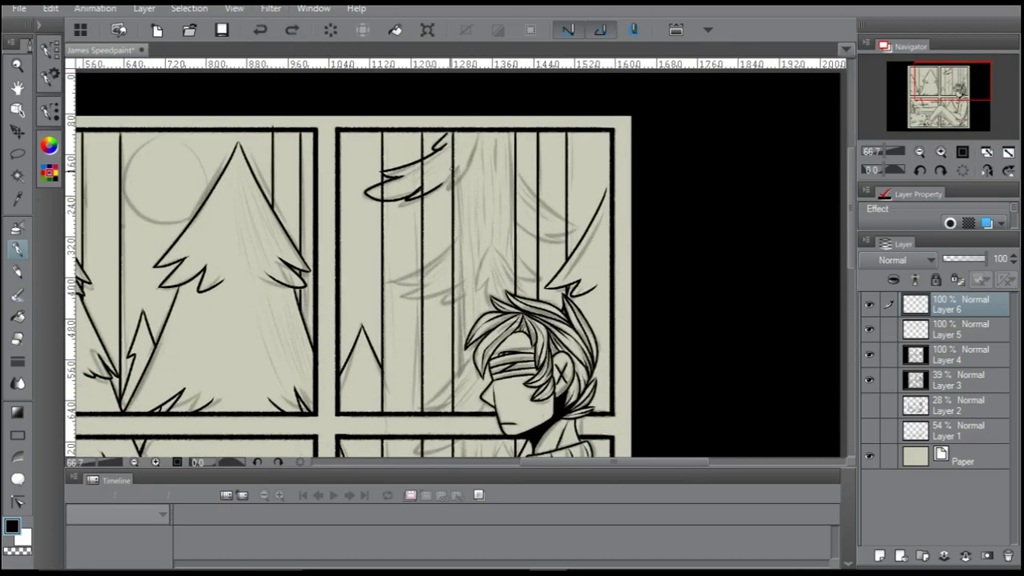
pyautogui.hotkey('ctrl', 'z')
pyautogui.scroll(1, 456, 264)
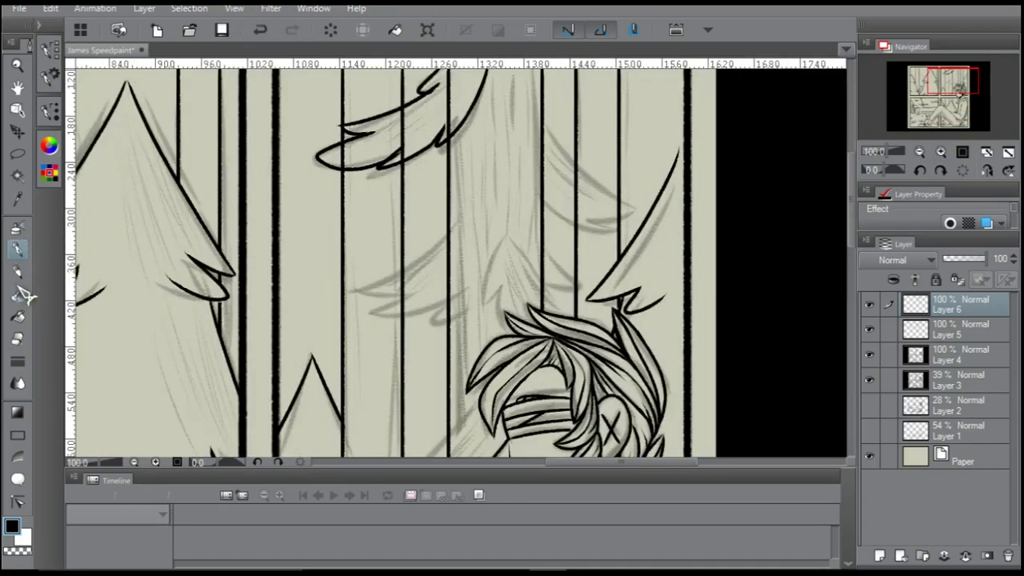
# Erase the trunk lines that run through the big tree's upper-left branch
pyautogui.press('e')
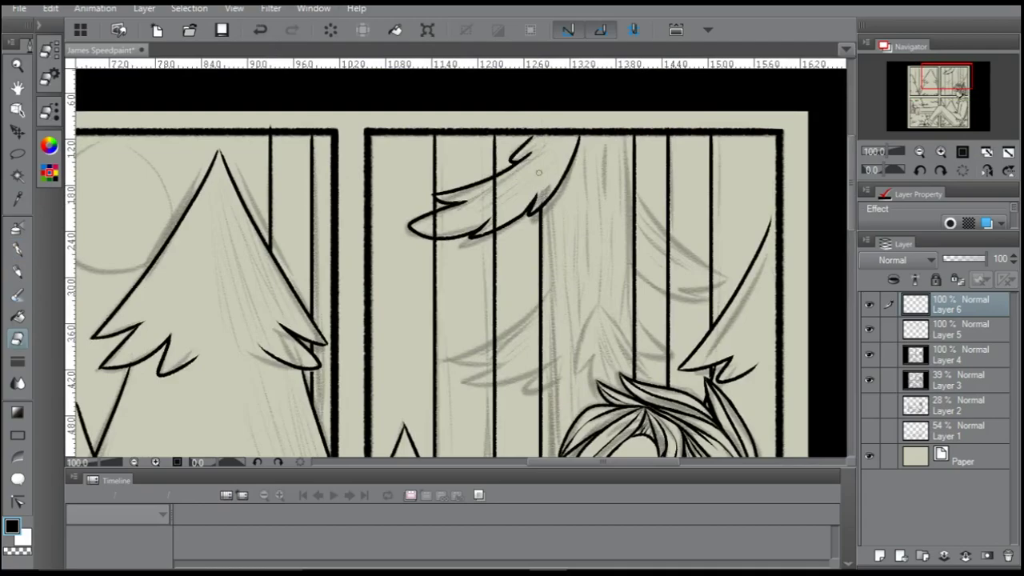
pyautogui.hotkey('alt', '[')
pyautogui.hotkey('alt', ']')
# Ink the big tree's upper branch on the trunk's right side with pointed tips
pyautogui.press('p')
pyautogui.click(260, 32)
pyautogui.moveTo(596, 251); pyautogui.dragTo(533, 240)
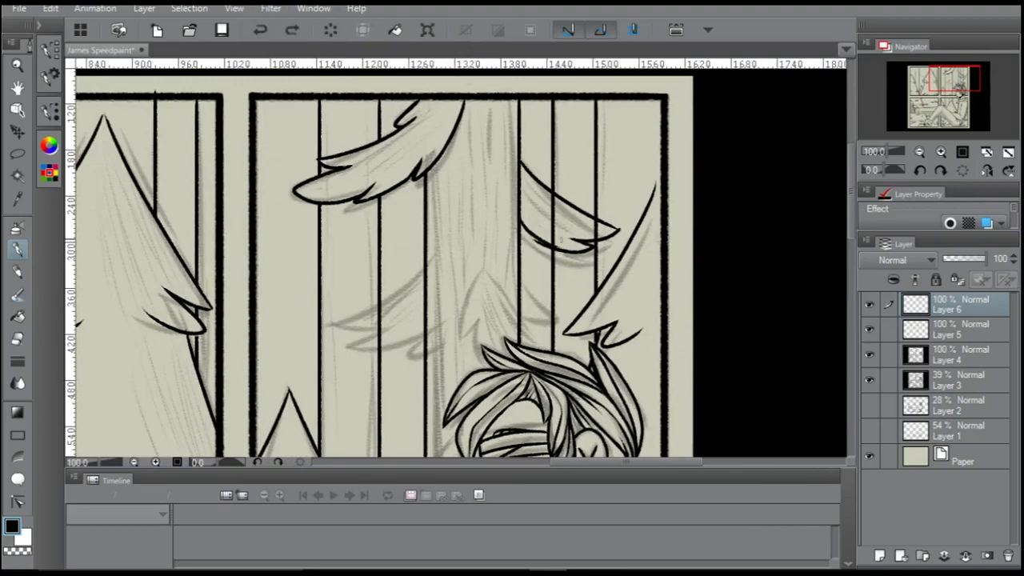
# Erase the trunk lines behind the right branch and ink the big tree's lower-left branch
pyautogui.press('p')
pyautogui.hotkey('alt', '[')
pyautogui.press('e')
pyautogui.click(17, 249)
pyautogui.hotkey('ctrl', 'z')
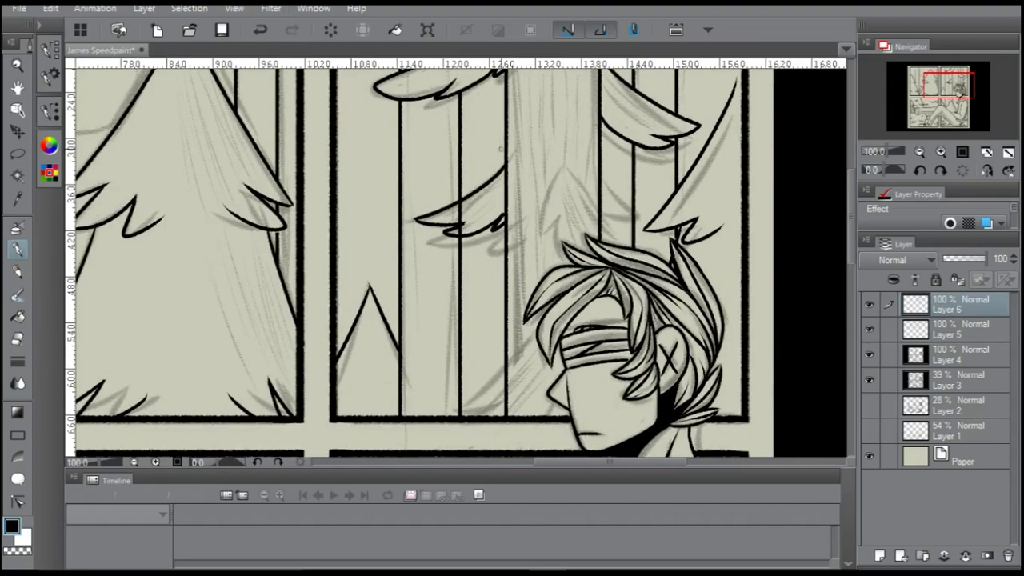
# Ink the big tree's lower-right branch and the hanging branch in front of the trunk above the character's hair
pyautogui.moveTo(599, 193); pyautogui.dragTo(629, 210)
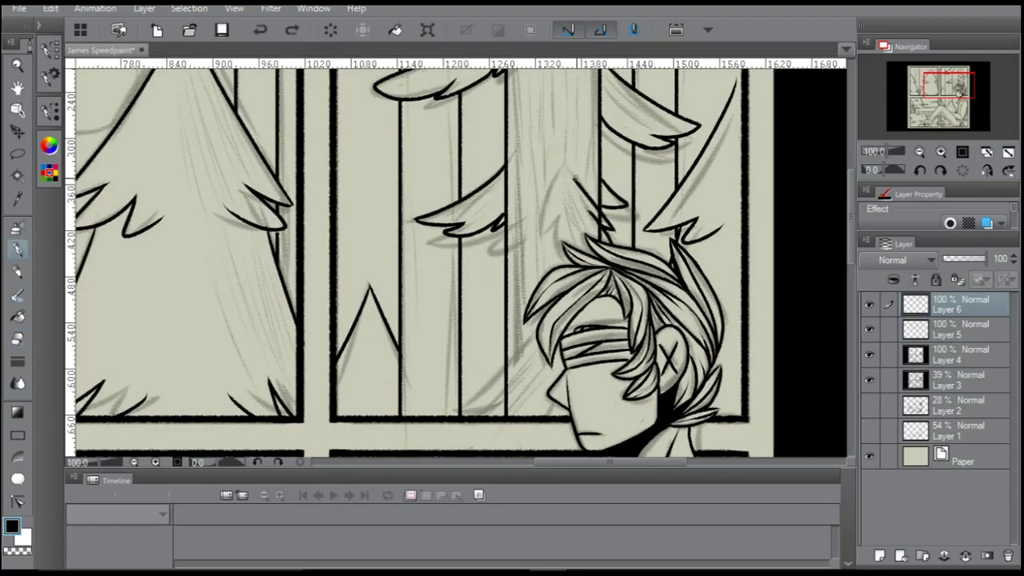
pyautogui.moveTo(548, 240); pyautogui.dragTo(596, 185)
pyautogui.press('e')
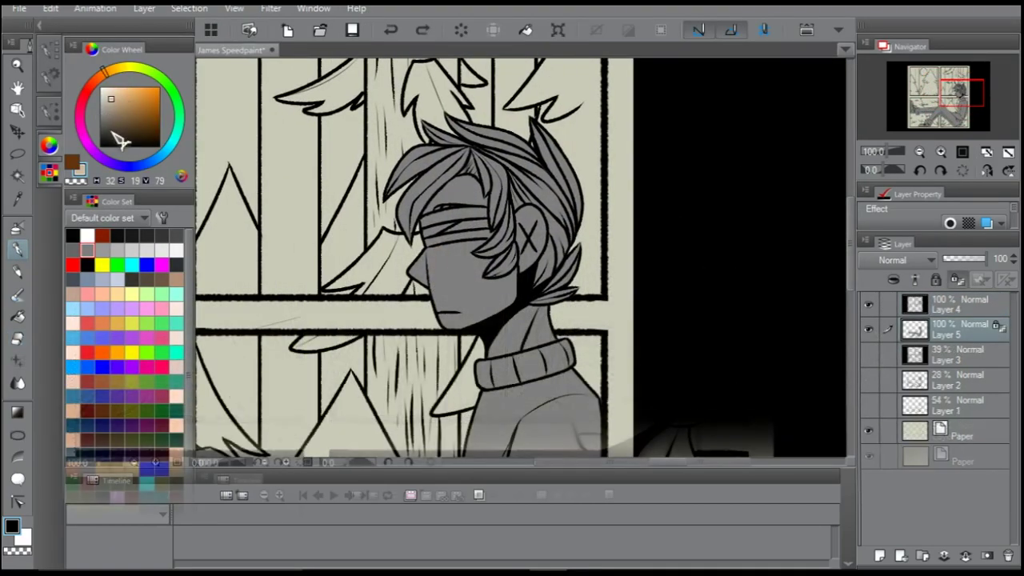
# Paint the face, neck, ear and exposed ankle in beige skin tone, with pinkish blush on the nose and cheek
pyautogui.moveTo(436, 240)
pyautogui.mouseDown()
pyautogui.moveTo(448, 292)
pyautogui.moveTo(497, 348)
pyautogui.moveTo(521, 334)
pyautogui.mouseUp()
pyautogui.moveTo(449, 185)
pyautogui.mouseDown()
pyautogui.moveTo(480, 288)
pyautogui.moveTo(512, 224)
pyautogui.mouseUp()
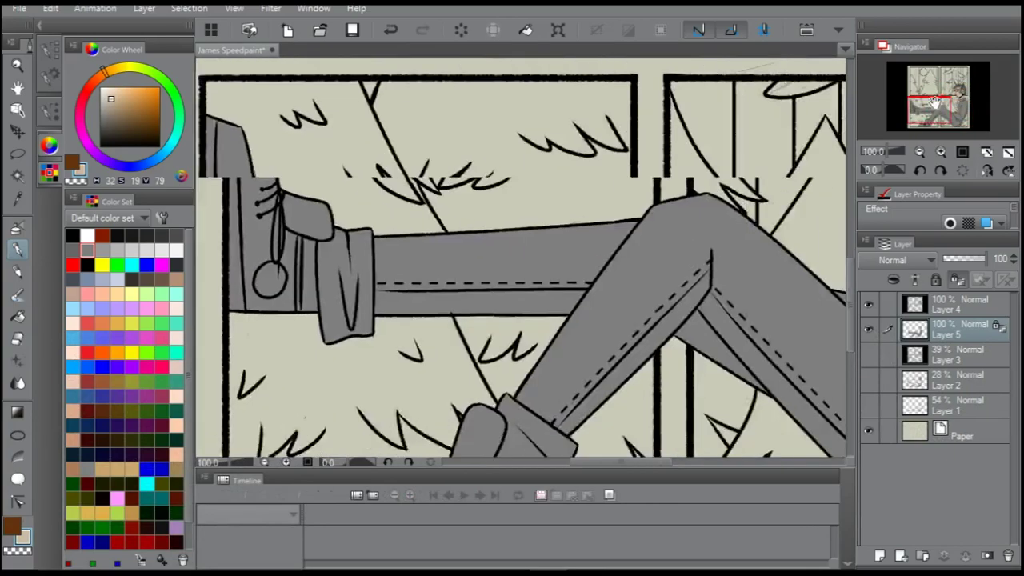
pyautogui.moveTo(367, 206); pyautogui.dragTo(364, 273)
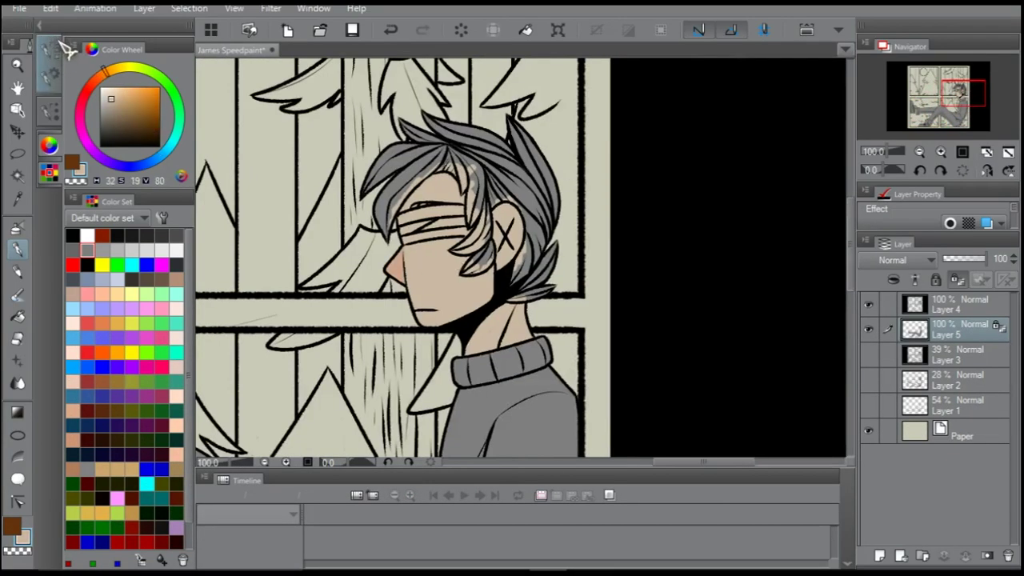
pyautogui.keyDown('alt'); pyautogui.click(508, 215); pyautogui.keyUp('alt')
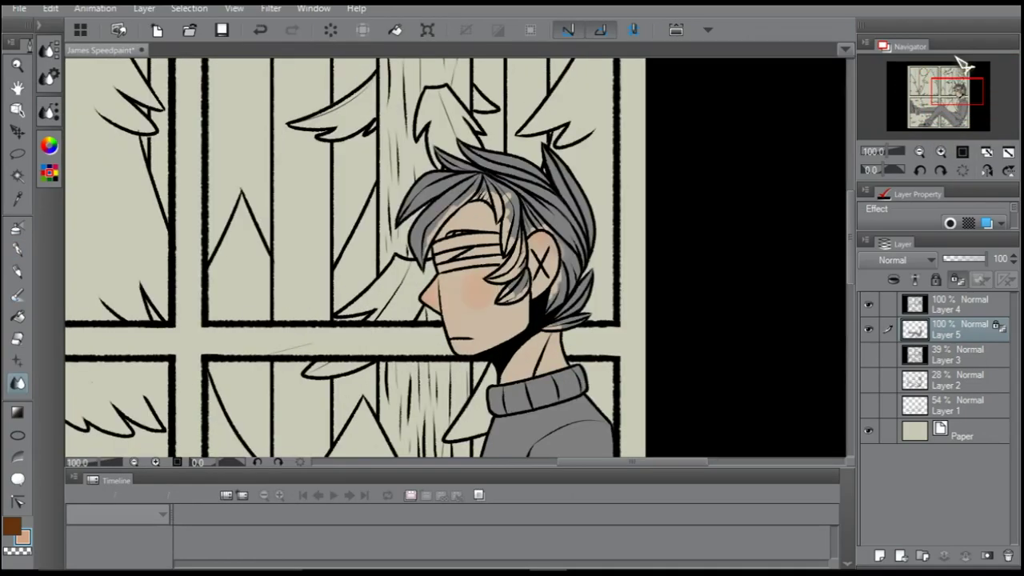
# Paint the hair locks hanging over the character's forehead reddish brown
pyautogui.scroll(-3, 968, 110)
pyautogui.scroll(3, 969, 111)
pyautogui.scroll(-3, 968, 110)
pyautogui.scroll(3, 968, 111)
pyautogui.press('p')
pyautogui.moveTo(424, 240); pyautogui.dragTo(496, 184)
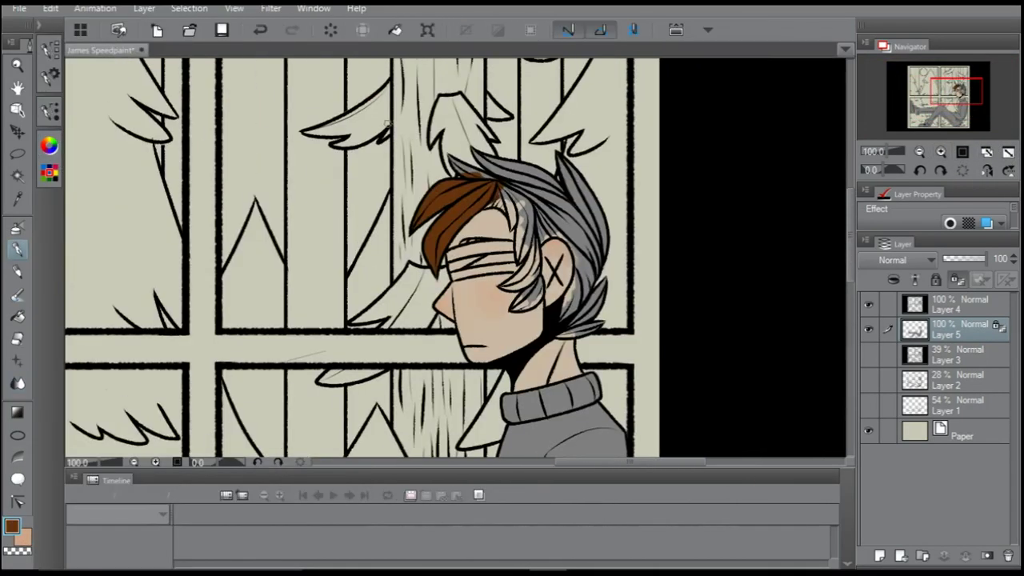
# Extend the brown over the top of the hair and the locks hanging beside the blindfold
pyautogui.press('Tab')
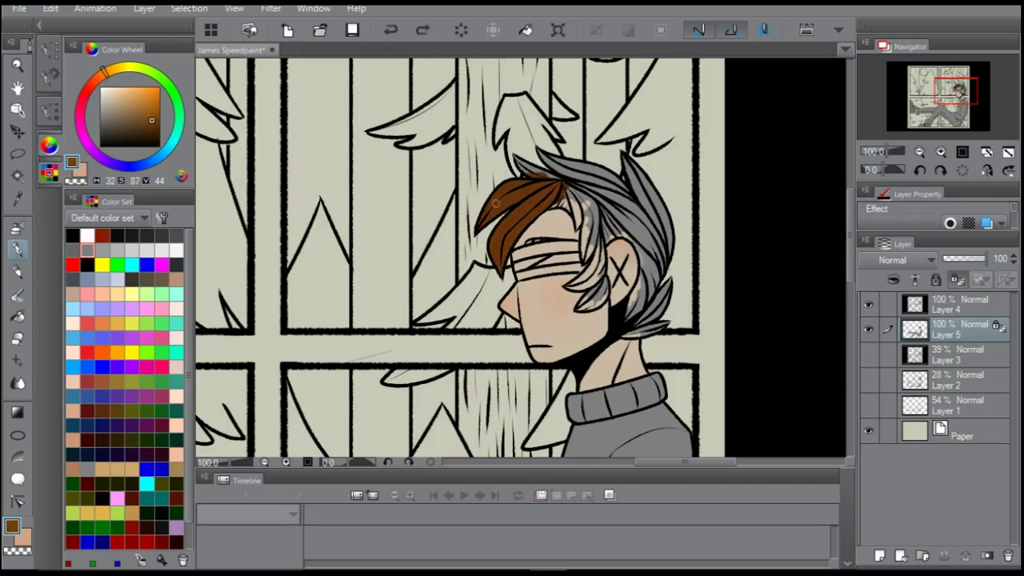
pyautogui.moveTo(546, 184)
pyautogui.mouseDown()
pyautogui.moveTo(616, 204)
pyautogui.moveTo(570, 232)
pyautogui.mouseUp()
pyautogui.hotkey('ctrl', '+')
pyautogui.moveTo(520, 156); pyautogui.dragTo(513, 260)
pyautogui.moveTo(528, 228)
pyautogui.mouseDown()
pyautogui.moveTo(556, 143)
pyautogui.moveTo(532, 250)
pyautogui.moveTo(481, 314)
pyautogui.moveTo(538, 215)
pyautogui.moveTo(500, 356)
pyautogui.mouseUp()
pyautogui.moveTo(552, 284); pyautogui.dragTo(496, 360)
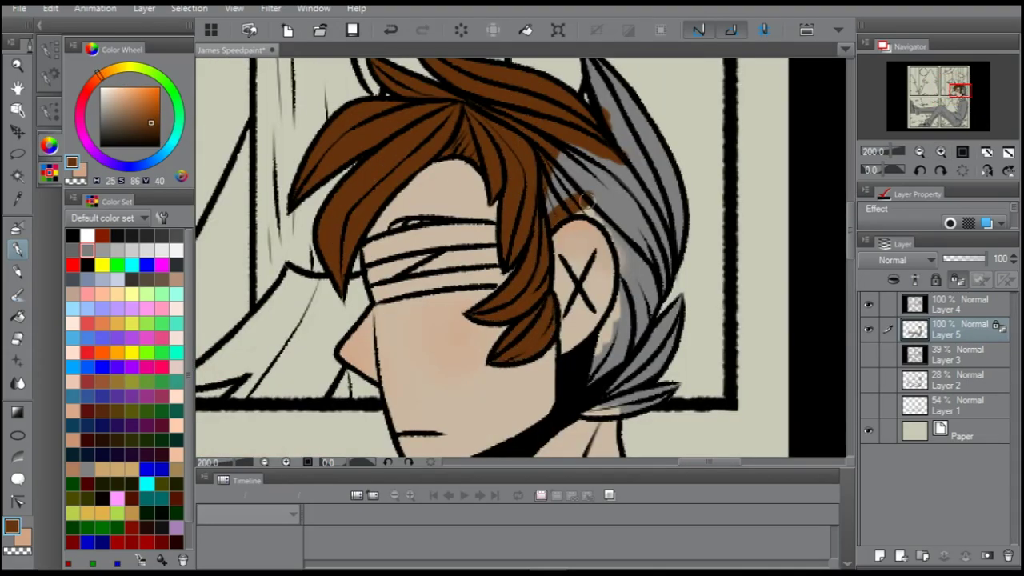
# Fill the remaining gray hair behind the ear, at the nape and on the crown with the same brown
pyautogui.moveTo(569, 200); pyautogui.dragTo(583, 409)
pyautogui.moveTo(682, 294); pyautogui.dragTo(640, 224)
pyautogui.scroll(3, 640, 240)
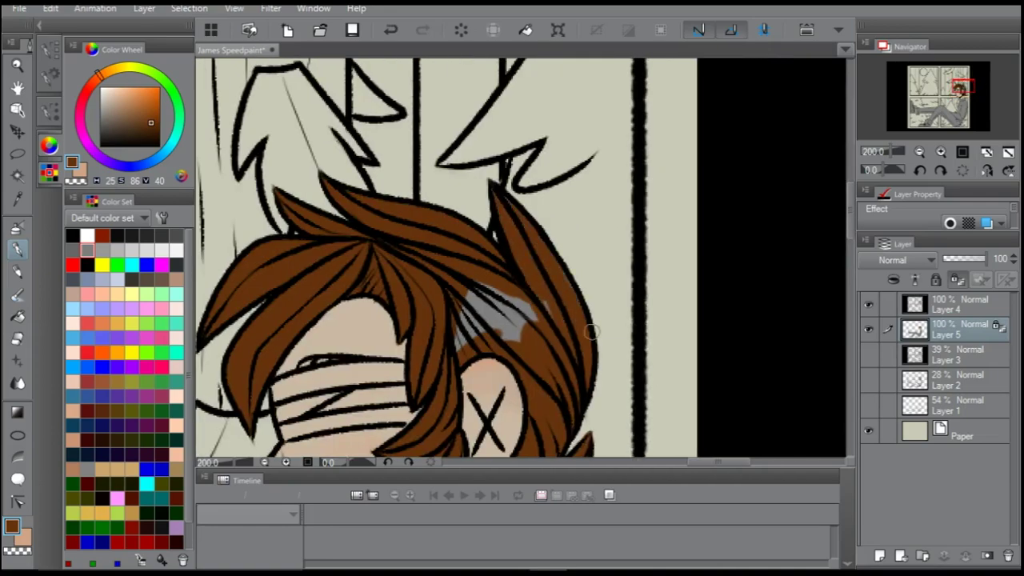
pyautogui.click(987, 151)
pyautogui.click(942, 152)
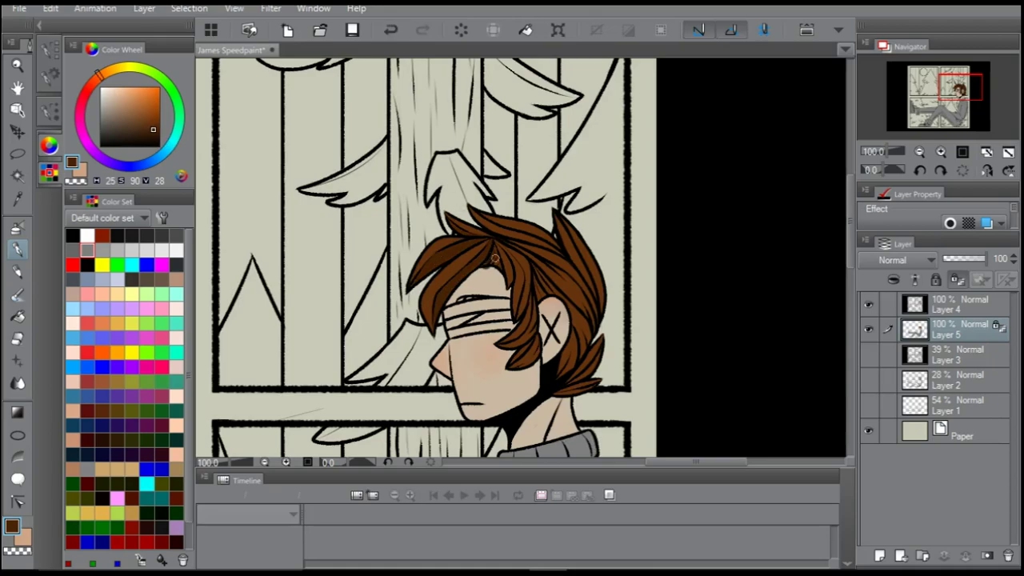
# Shade the hair strands with darker brown and add lighter brown highlights across the locks
pyautogui.scroll(1, 490, 258)
pyautogui.scroll(-1, 702, 119)
pyautogui.scroll(1, 513, 288)
pyautogui.scroll(-1, 514, 292)
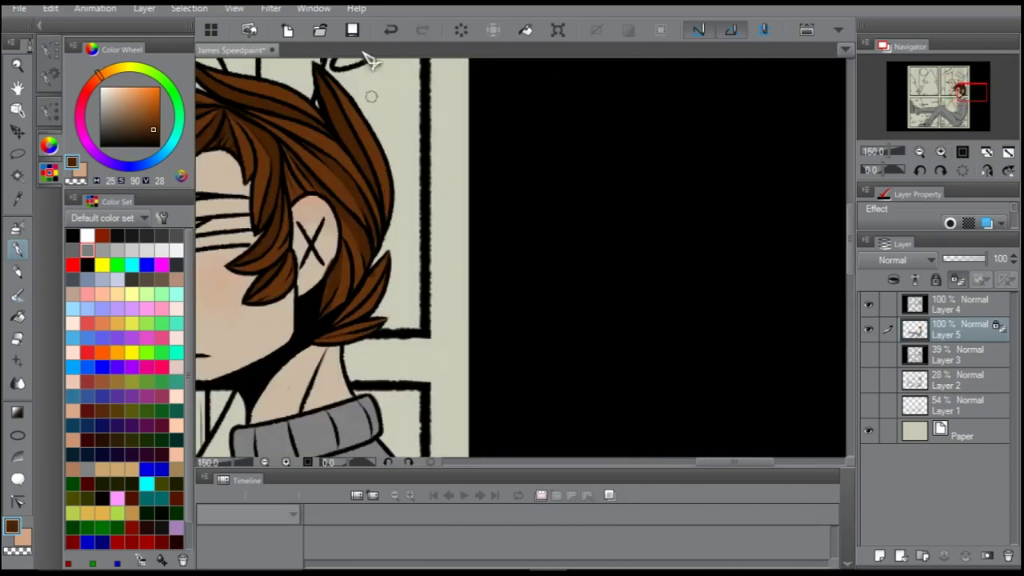
pyautogui.click(38, 24)
pyautogui.scroll(-1, 949, 92)
pyautogui.scroll(3, 948, 92)
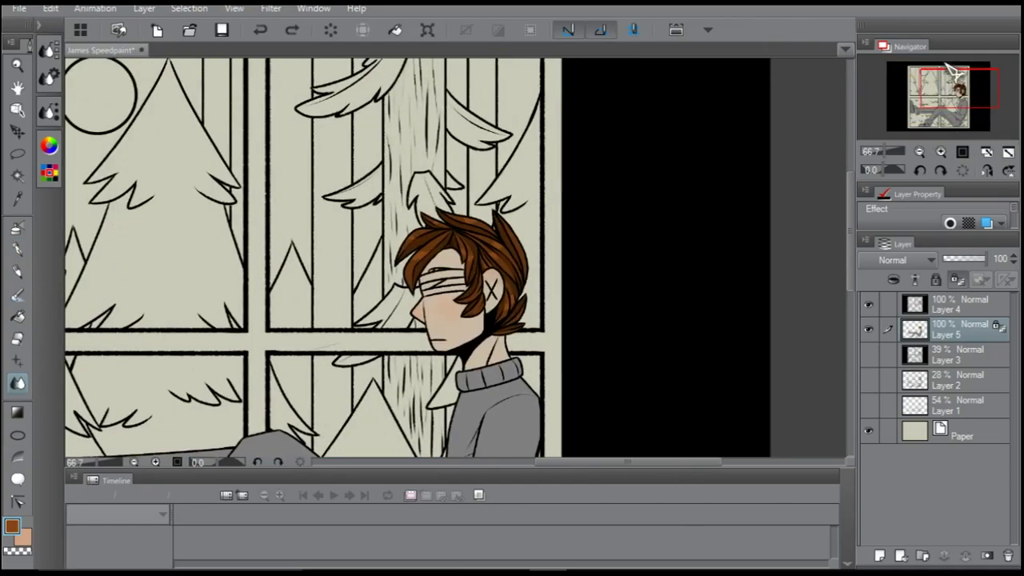
# Paint the blindfold bandages white
pyautogui.scroll(-2, 324, 51)
pyautogui.scroll(2, 325, 265)
pyautogui.moveTo(324, 266); pyautogui.dragTo(376, 240)
pyautogui.scroll(-2, 344, 248)
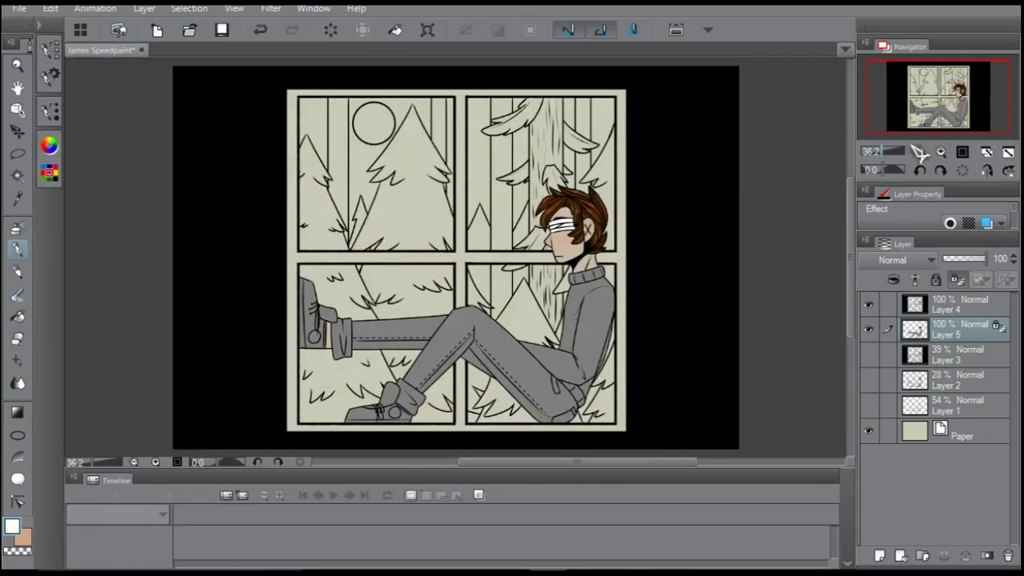
# Speckle the blindfold with a light gray texture on a new layer and erase the spill over the hair
pyautogui.scroll(2, 344, 249)
pyautogui.click(17, 361)
pyautogui.click(126, 67)
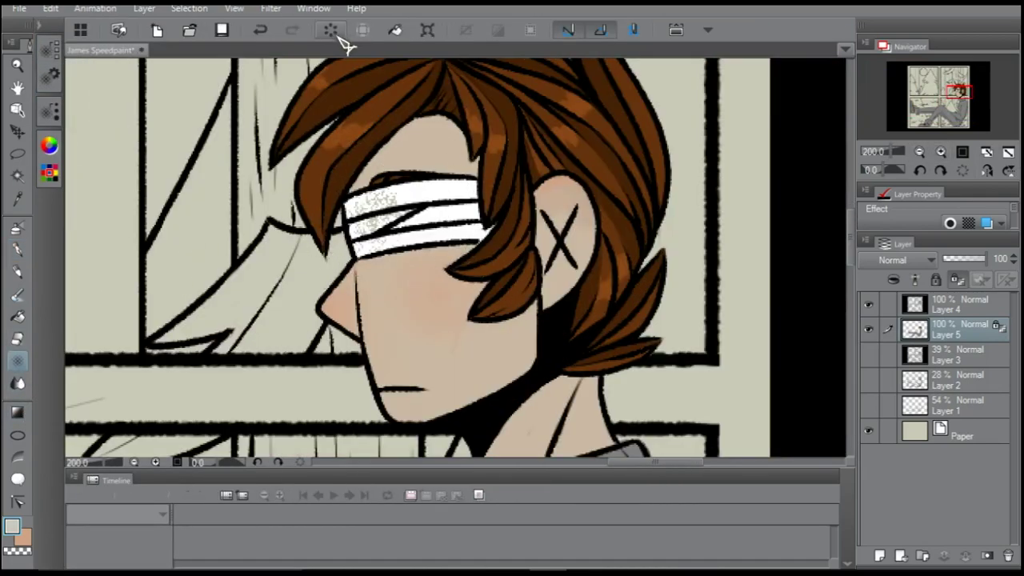
pyautogui.scroll(1, 240, 104)
pyautogui.hotkey('ctrl', 'shift', 'n')
pyautogui.moveTo(548, 180); pyautogui.dragTo(573, 205)
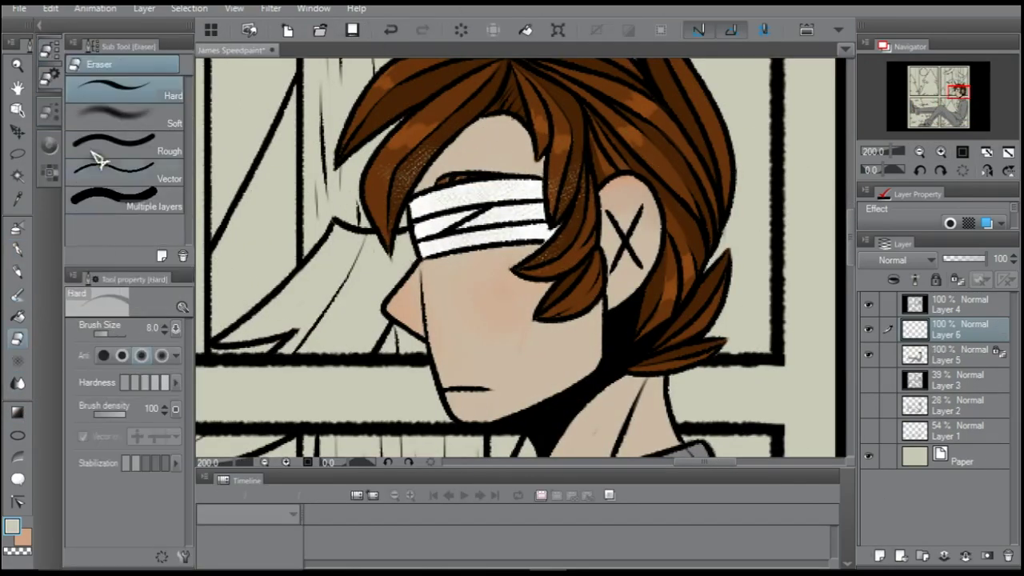
pyautogui.scroll(-5, 500, 192)
pyautogui.scroll(4, 444, 272)
# Add another layer above the texture layer, set it to Multiply and lower its opacity to 91%
pyautogui.hotkey('ctrl', 'shift', 'n')
pyautogui.press('p')
pyautogui.press('e')
pyautogui.click(897, 259)
pyautogui.click(905, 297)
pyautogui.hotkey('ctrl', '-')
pyautogui.click(981, 259)
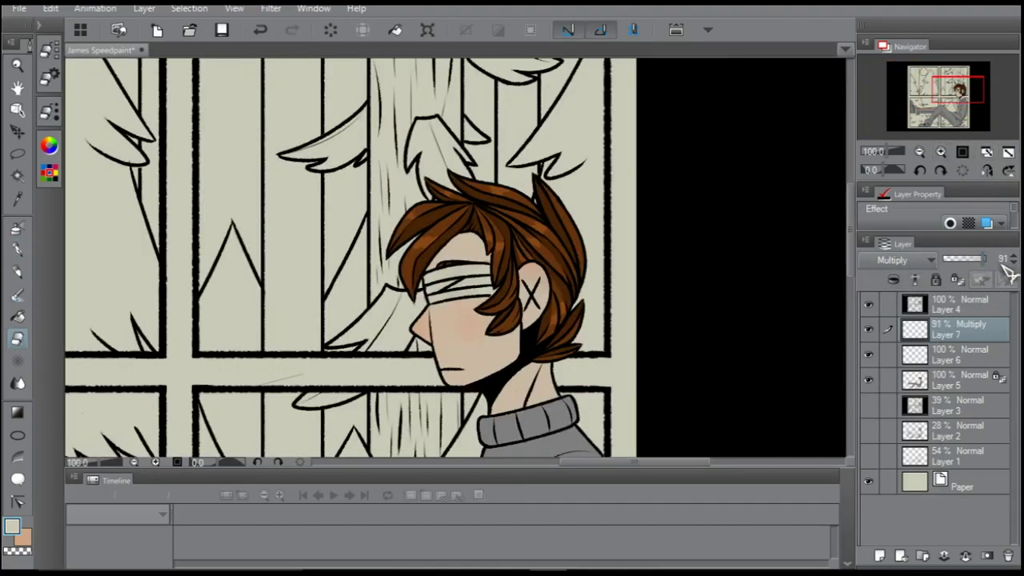
# Merge the Multiply layer and the texture layer down into the character's color layer
pyautogui.hotkey('ctrl', 'e')
pyautogui.hotkey('ctrl', 'e')
pyautogui.click(943, 152)
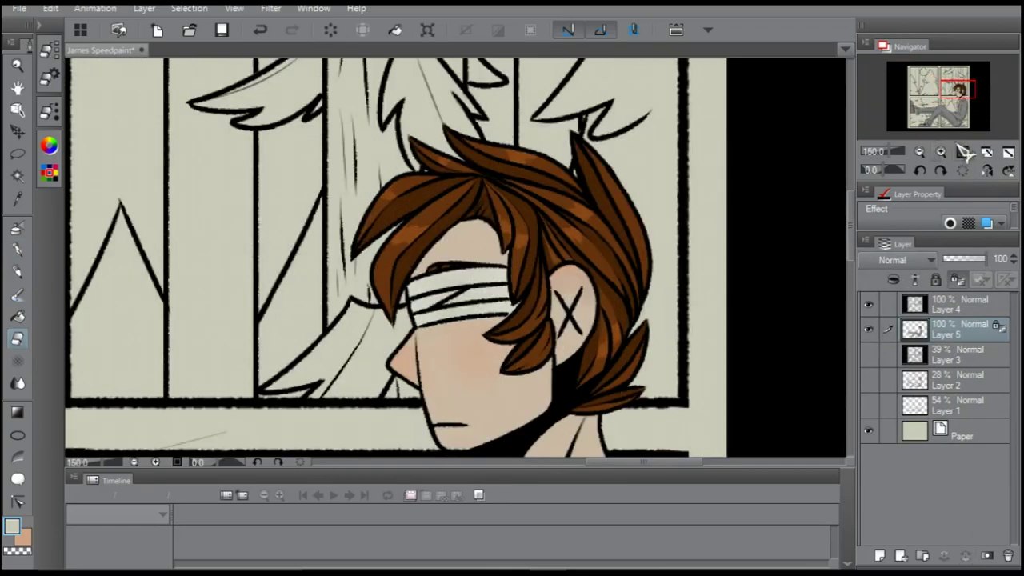
pyautogui.click(1009, 152)
pyautogui.hotkey('ctrl', 'alt', '0')
# Add a new layer above the character's colors, choose dark navy and undo a test stroke on the sweater
pyautogui.moveTo(960, 80); pyautogui.dragTo(956, 113)
pyautogui.hotkey('ctrl', 'shift', 'n')
pyautogui.click(16, 412)
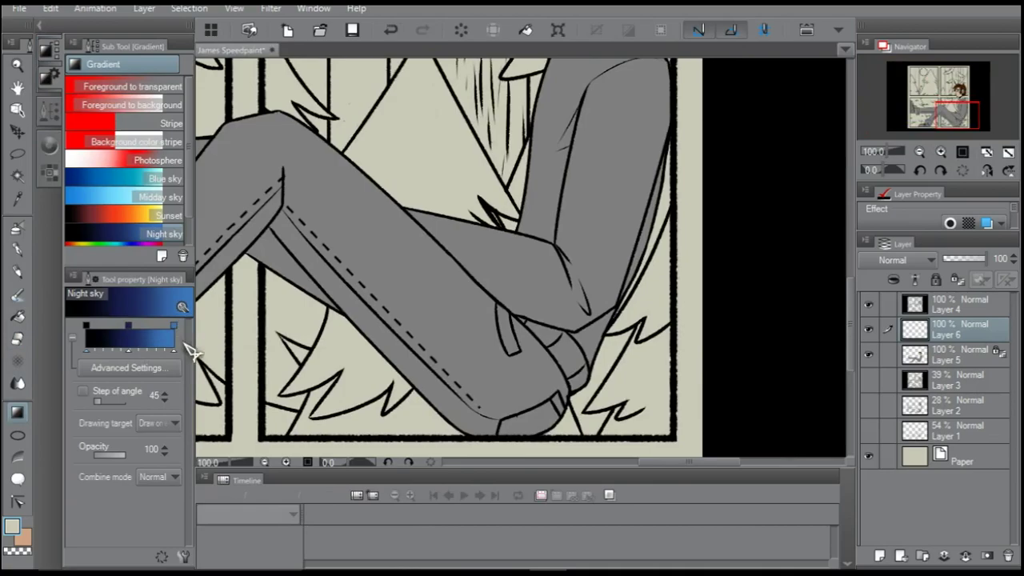
pyautogui.click(37, 26)
pyautogui.moveTo(957, 116); pyautogui.dragTo(959, 98)
pyautogui.scroll(-1, 958, 97)
pyautogui.press('Tab')
pyautogui.moveTo(463, 296); pyautogui.dragTo(472, 320)
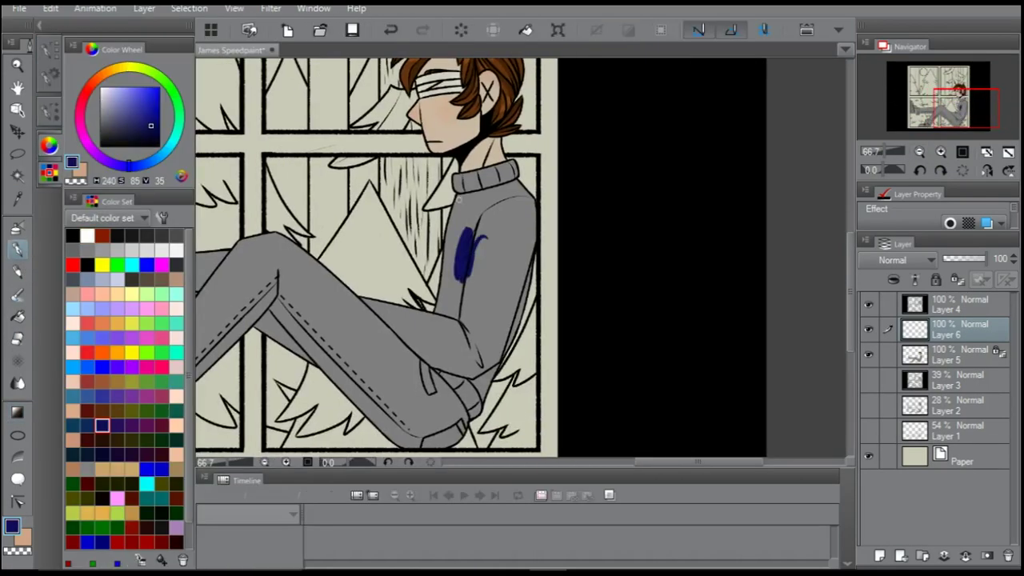
pyautogui.hotkey('ctrl', 'z')
# Paint the whole turtleneck sweater dark navy, starting along its collar and front edge
pyautogui.press('Tab')
pyautogui.scroll(3, 357, 117)
pyautogui.moveTo(307, 90); pyautogui.dragTo(264, 391)
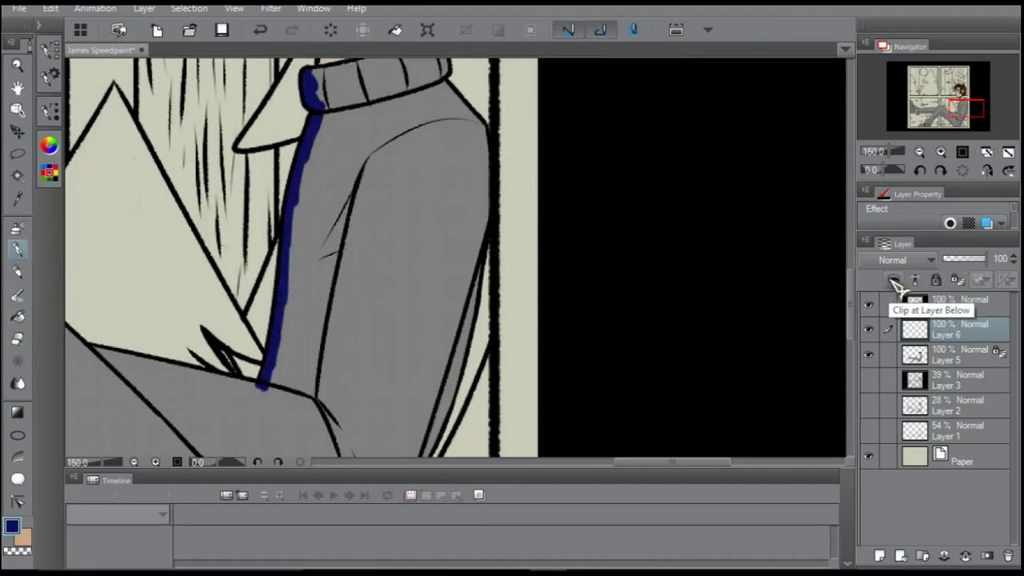
pyautogui.moveTo(966, 108); pyautogui.dragTo(961, 114)
pyautogui.moveTo(350, 245); pyautogui.dragTo(297, 319)
pyautogui.moveTo(963, 116)
pyautogui.mouseDown()
pyautogui.moveTo(984, 120)
pyautogui.moveTo(972, 108)
pyautogui.mouseUp()
pyautogui.scroll(-2, 984, 120)
pyautogui.moveTo(356, 264)
pyautogui.mouseDown()
pyautogui.moveTo(329, 371)
pyautogui.moveTo(404, 204)
pyautogui.moveTo(387, 229)
pyautogui.mouseUp()
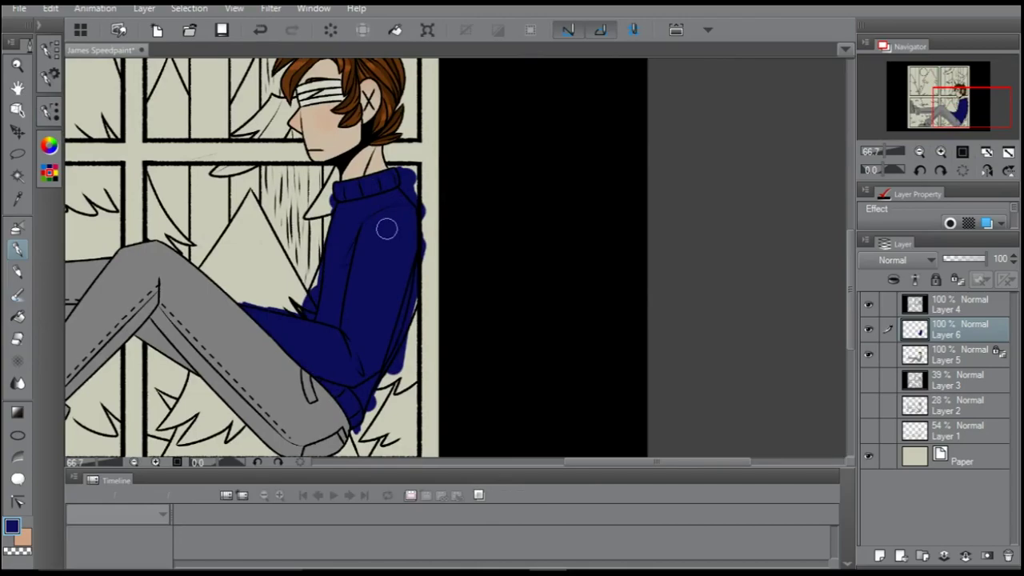
# Clip the navy sweater layer to the character's color layer and lock its transparent pixels
pyautogui.click(952, 355)
pyautogui.scroll(3, 320, 441)
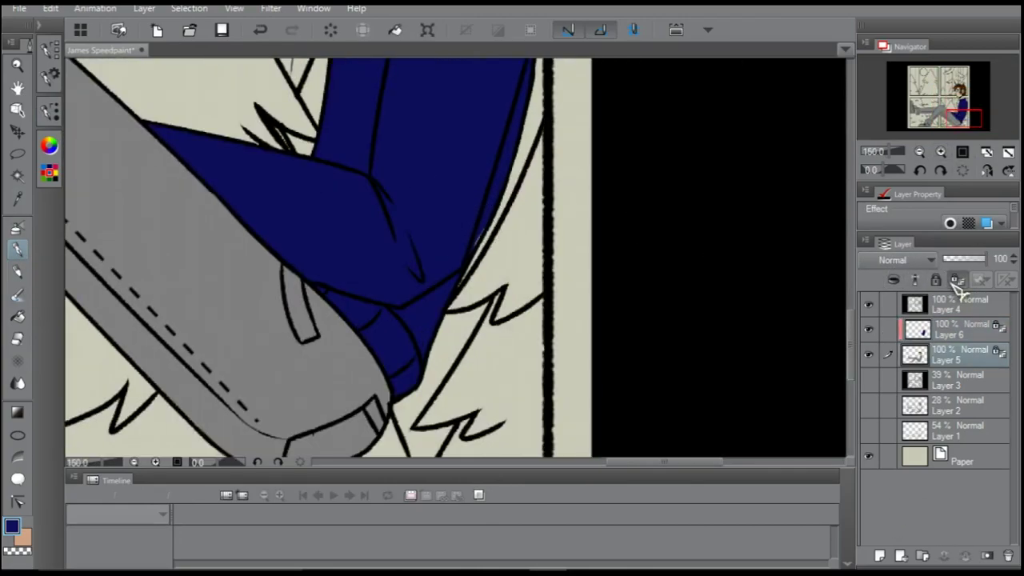
pyautogui.click(958, 104)
pyautogui.hotkey('alt', ']')
pyautogui.click(48, 144)
pyautogui.click(48, 144)
pyautogui.hotkey('ctrl', '0')
pyautogui.click(17, 412)
pyautogui.moveTo(487, 440); pyautogui.dragTo(487, 308)
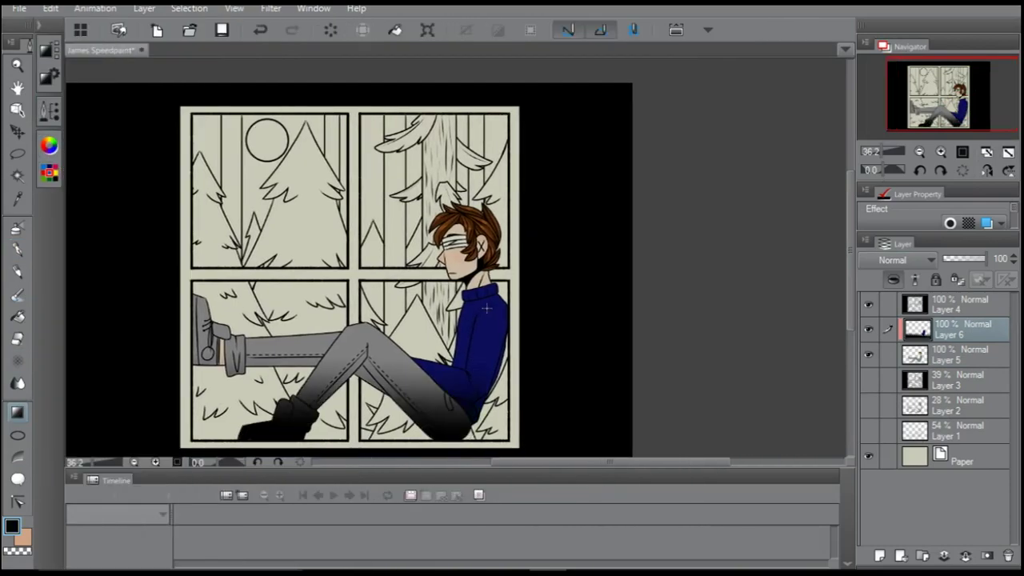
pyautogui.hotkey('ctrl', 'z')
# Apply a vertical gradient to the sweater, from dark navy at the hem to lighter violet-blue at the collar
pyautogui.scroll(-1, 448, 396)
pyautogui.click(49, 144)
pyautogui.click(133, 107)
pyautogui.click(49, 144)
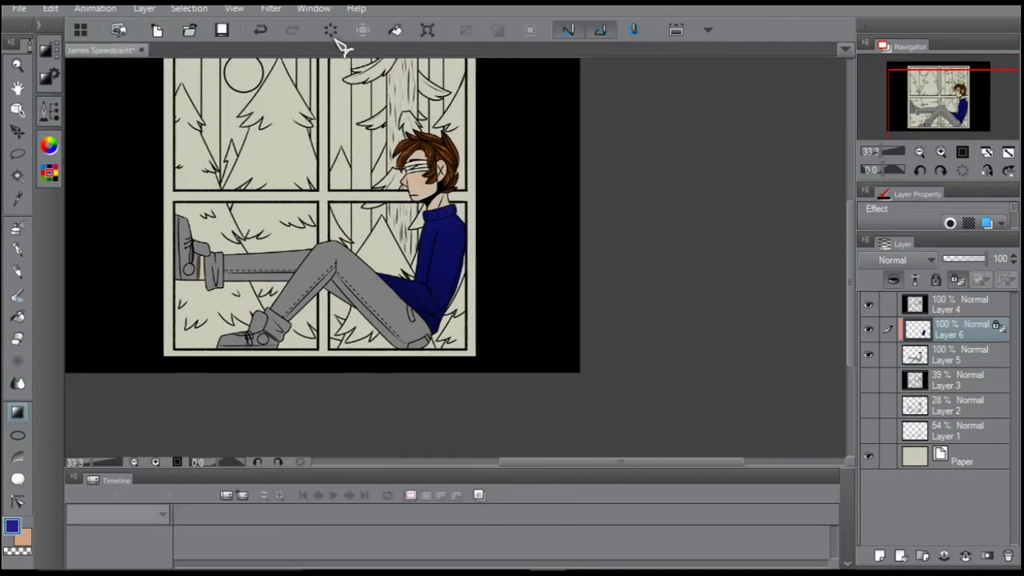
pyautogui.scroll(-2, 448, 264)
pyautogui.moveTo(444, 276); pyautogui.dragTo(444, 220)
pyautogui.hotkey('ctrl', '0')
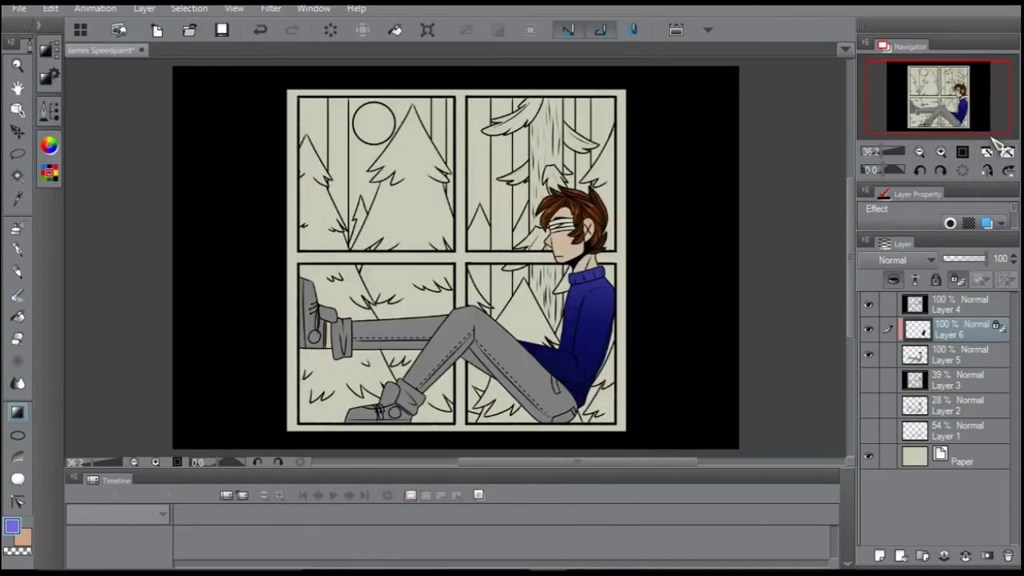
# Scatter small violet-blue dots over the sweater with the *Soft* effect decoration brush at size 17.9 and gap 778.8
pyautogui.click(50, 112)
pyautogui.scroll(-3, 128, 176)
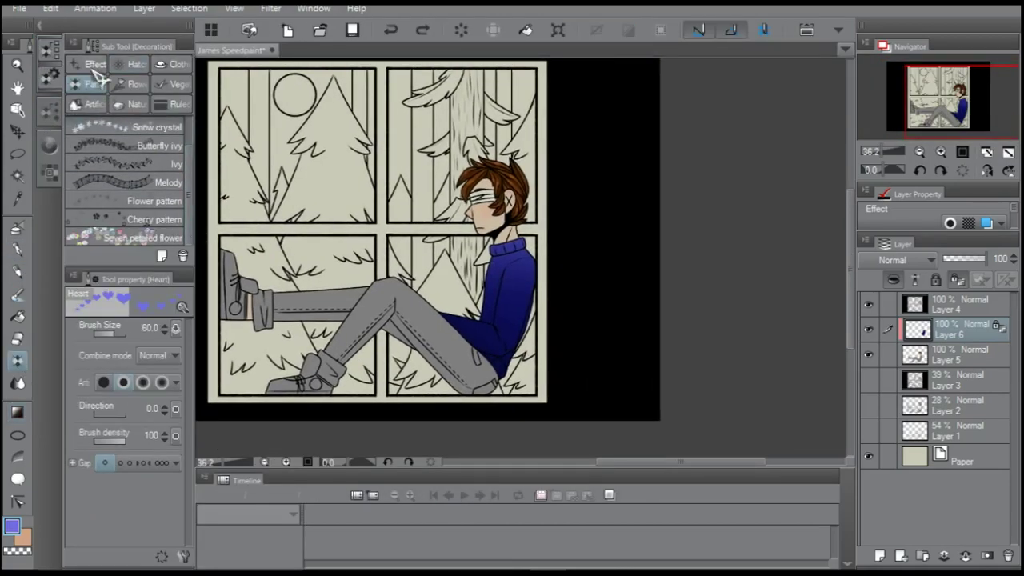
pyautogui.click(113, 334)
pyautogui.scroll(2, 601, 299)
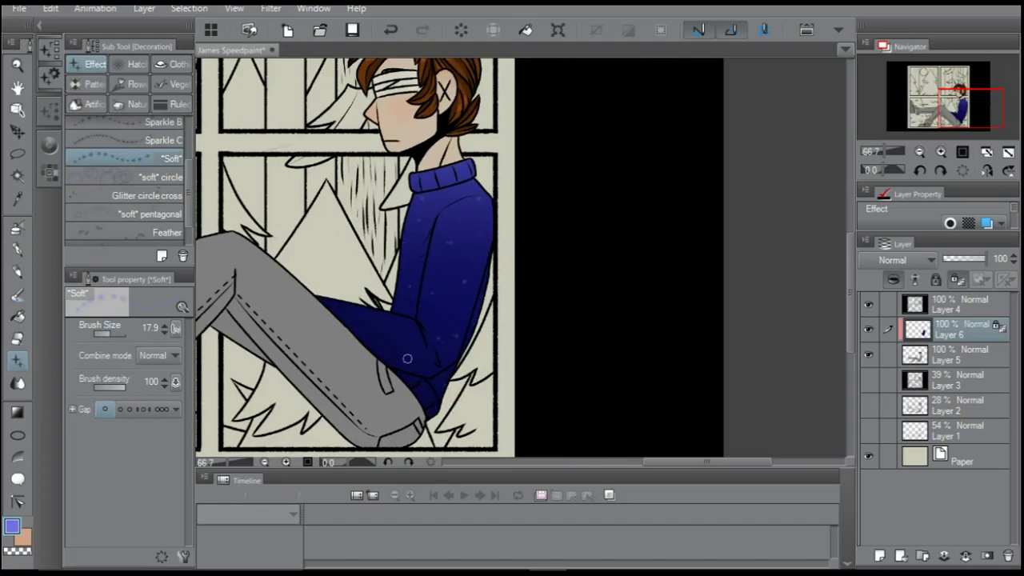
pyautogui.hotkey('ctrl', '0')
pyautogui.press('p')
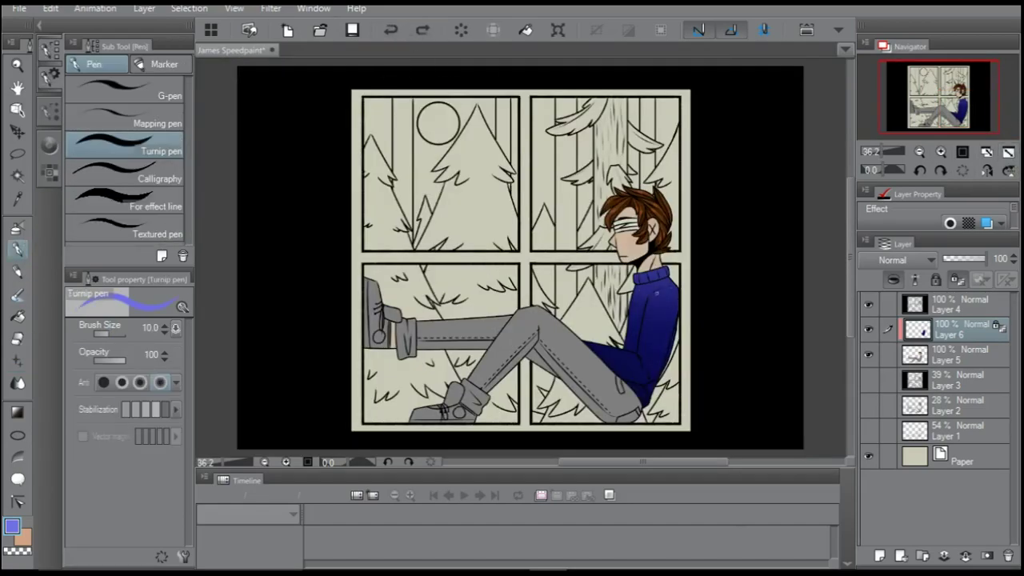
pyautogui.press('b')
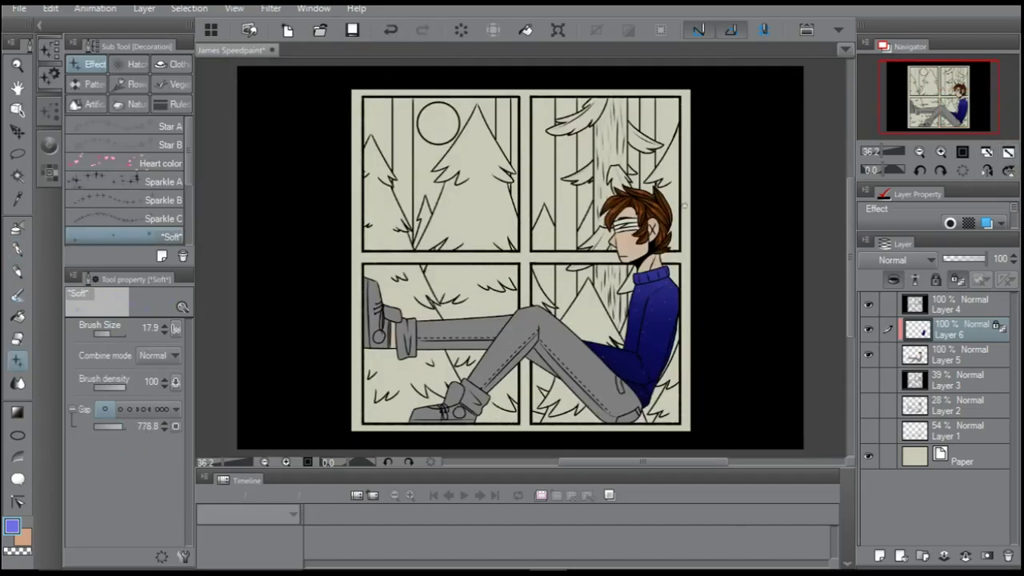
# Merge the sweater layer down into the character's color layer and bring up the color choices
pyautogui.click(949, 152)
pyautogui.hotkey('ctrl', 'e')
pyautogui.hotkey('ctrl', '0')
pyautogui.click(49, 144)
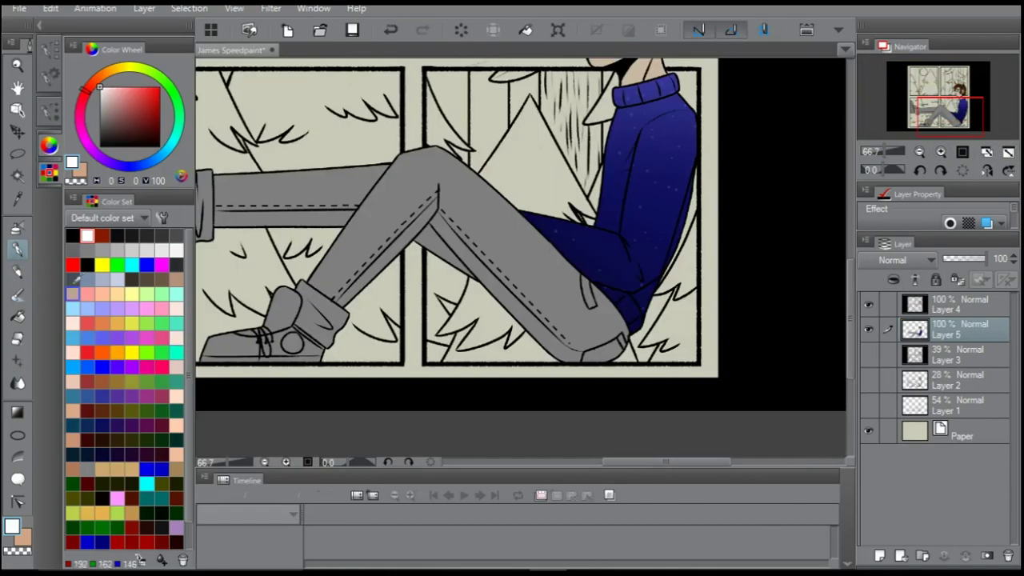
pyautogui.hotkey('ctrl', '0')
pyautogui.hotkey('alt', 'BackSpace')
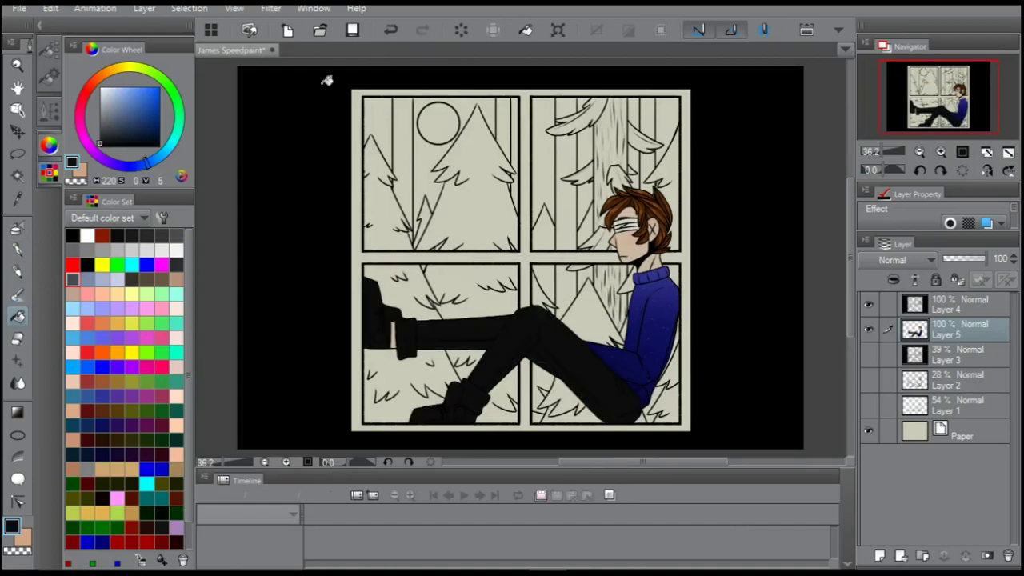
pyautogui.hotkey('ctrl', 'z')
pyautogui.click(99, 136)
pyautogui.hotkey('alt', 'BackSpace')
pyautogui.hotkey('ctrl', 'z')
# Fill the gray pants and shoes with a muted taupe brown
pyautogui.click(114, 76)
pyautogui.click(117, 125)
pyautogui.hotkey('alt', 'BackSpace')
pyautogui.press('p')
# Shade the pants' pocket, seat and the strip along the lower leg's inner seam with a darker brown
pyautogui.click(963, 151)
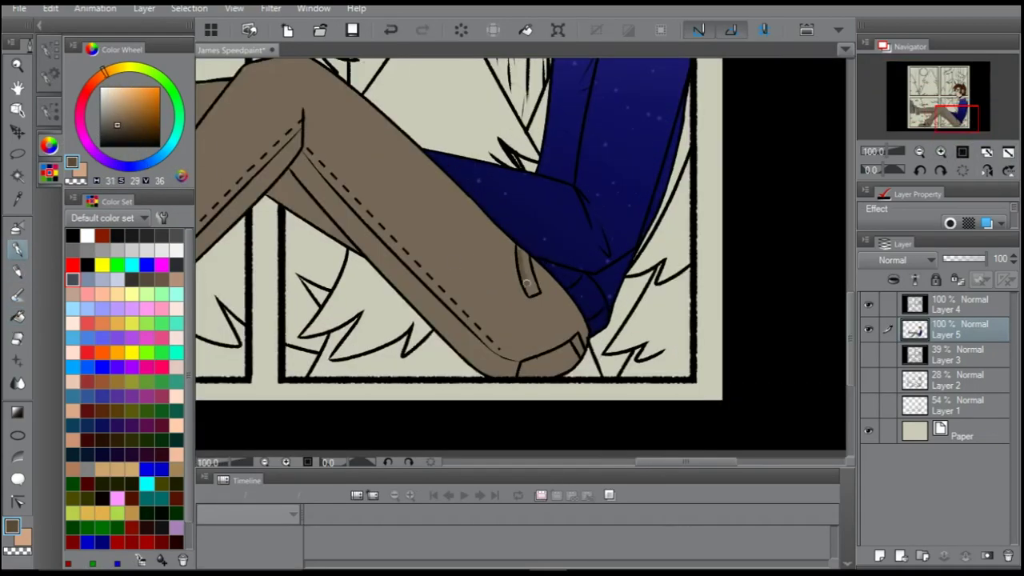
pyautogui.moveTo(948, 120); pyautogui.dragTo(935, 119)
pyautogui.moveTo(340, 304); pyautogui.dragTo(489, 148)
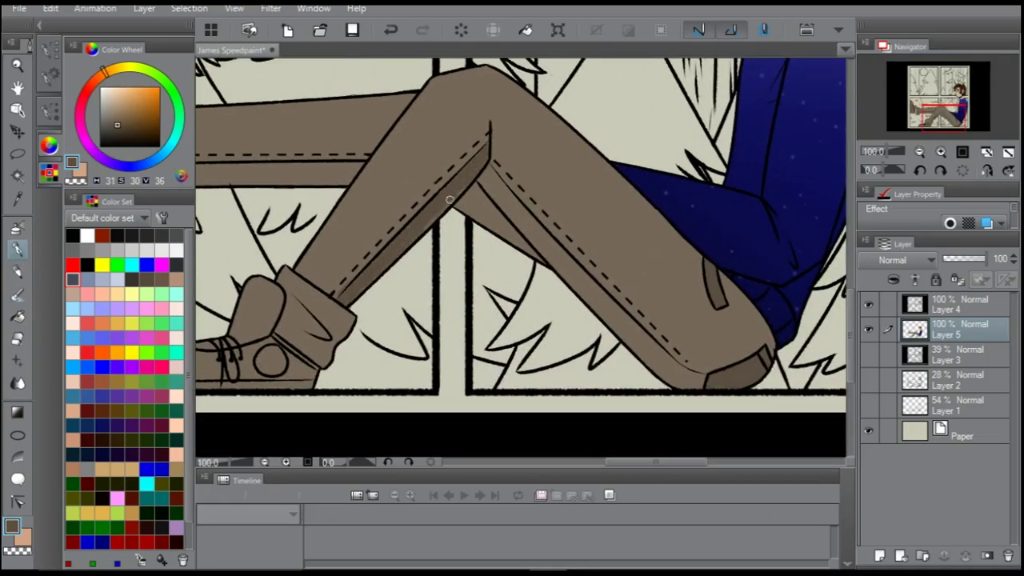
pyautogui.click(1008, 151)
pyautogui.click(987, 151)
pyautogui.moveTo(944, 112); pyautogui.dragTo(940, 117)
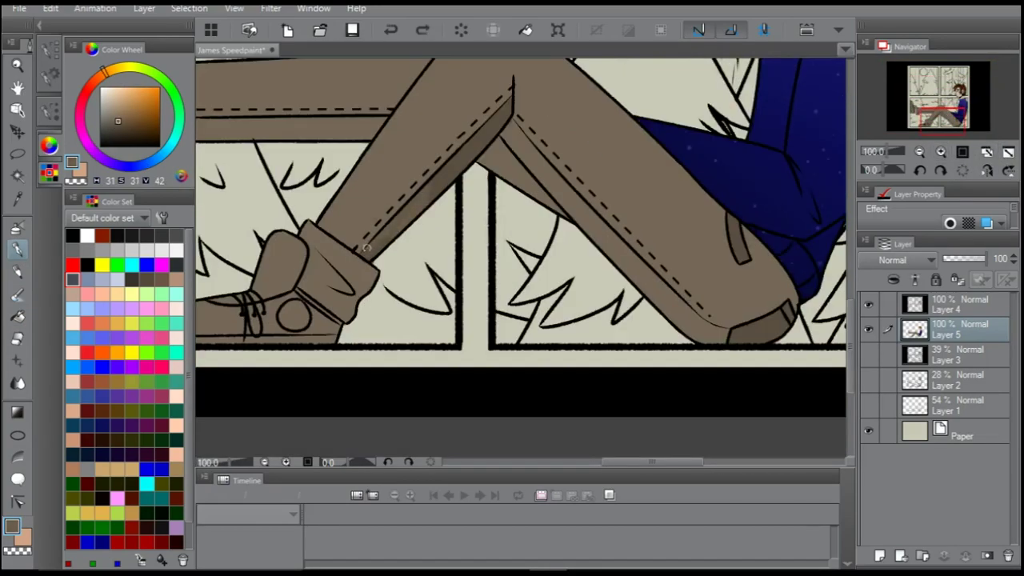
# Repaint the shaded areas on the pants' seam, seat and pocket with a slightly lighter brown
pyautogui.hotkey('ctrl', '0')
pyautogui.hotkey('ctrl', '+')
pyautogui.hotkey('ctrl', '+')
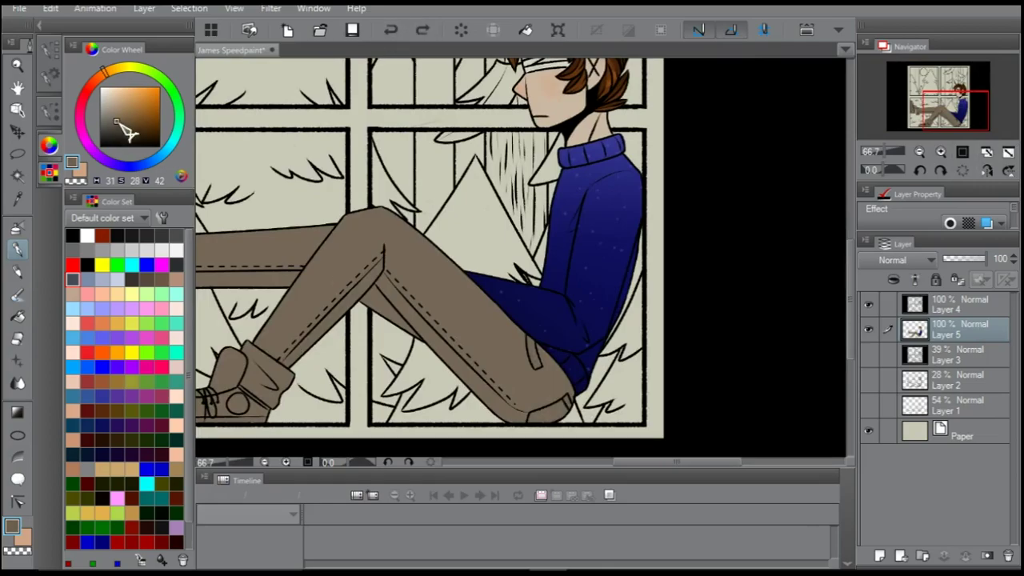
pyautogui.click(1008, 151)
pyautogui.click(987, 152)
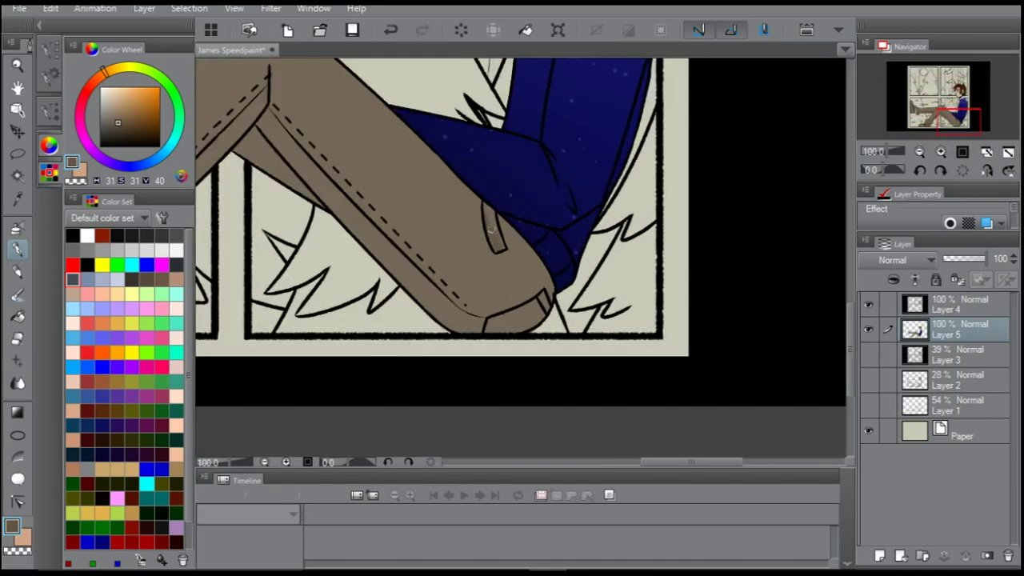
pyautogui.click(38, 25)
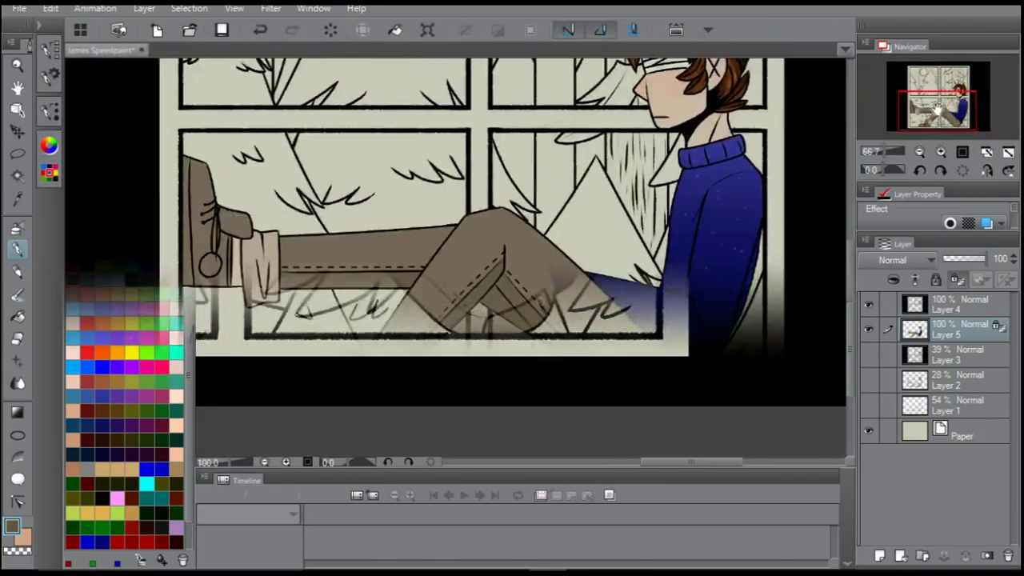
# Paint the character's raised shoe purple over the taupe brown, including its tongue
pyautogui.moveTo(948, 112); pyautogui.dragTo(917, 116)
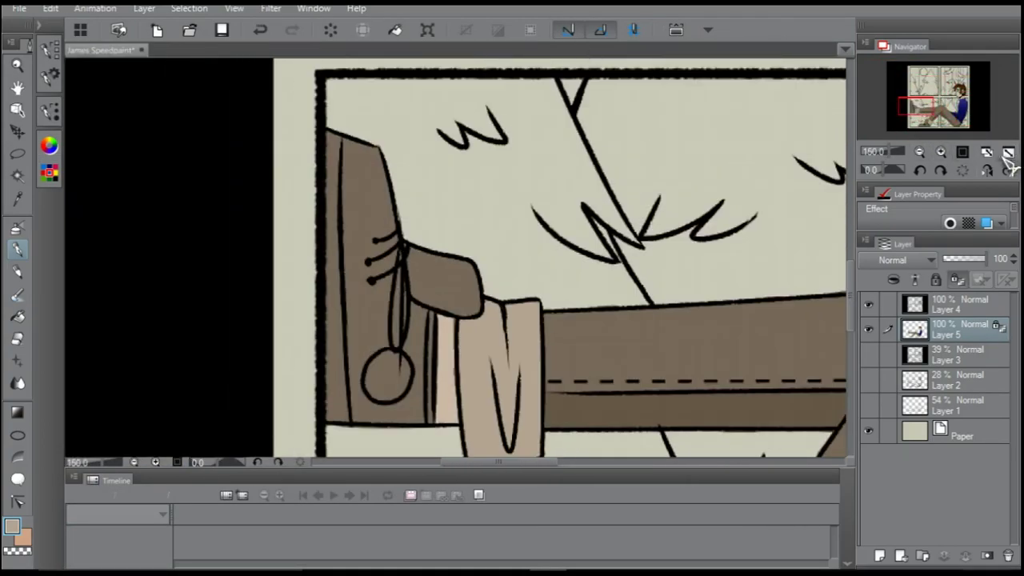
pyautogui.click(38, 25)
pyautogui.hotkey('ctrl', '0')
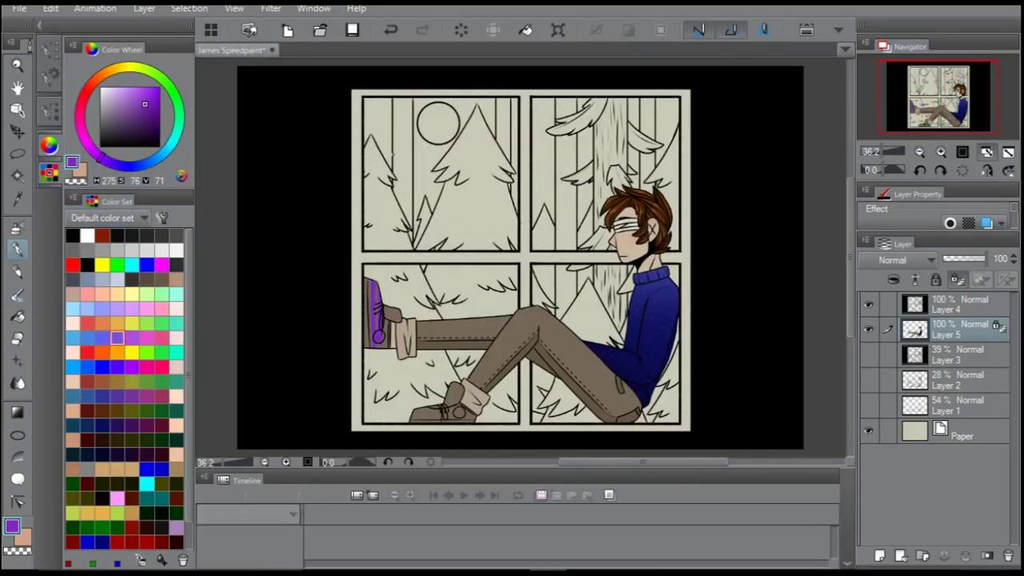
pyautogui.hotkey('ctrl', 'alt', '0')
pyautogui.moveTo(397, 190); pyautogui.dragTo(379, 343)
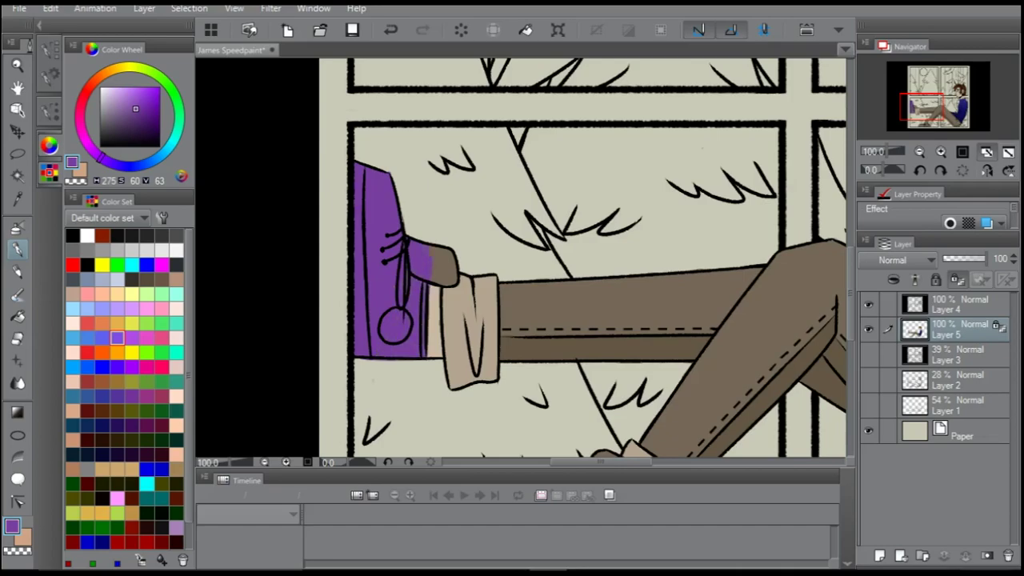
pyautogui.moveTo(408, 274); pyautogui.dragTo(323, 223)
# Switch to a darker, muted purple and color both shoes with it
pyautogui.click(141, 115)
pyautogui.hotkey('ctrl', '0')
pyautogui.hotkey('ctrl', '+')
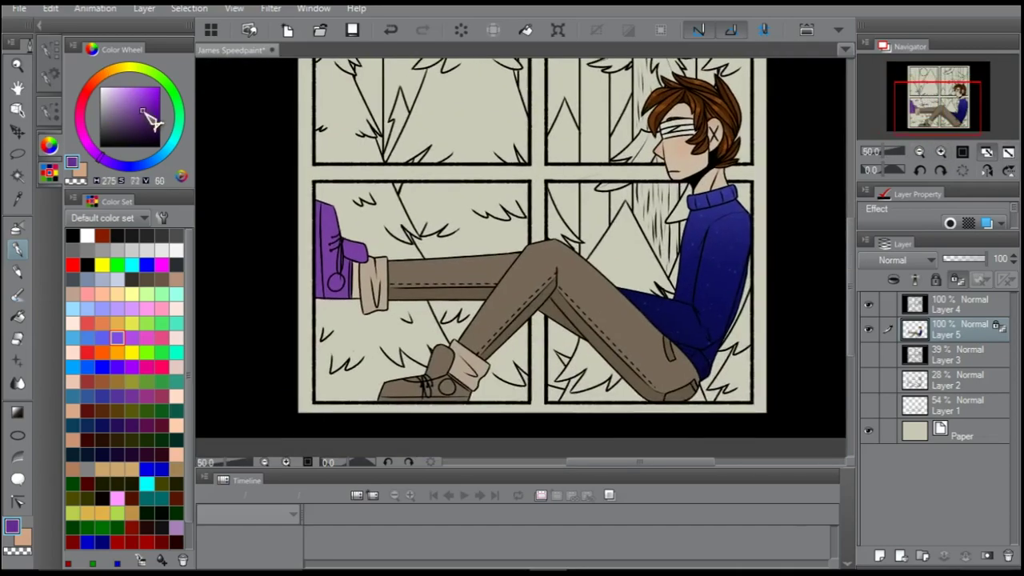
pyautogui.click(432, 376)
pyautogui.press('p')
pyautogui.scroll(2, 440, 346)
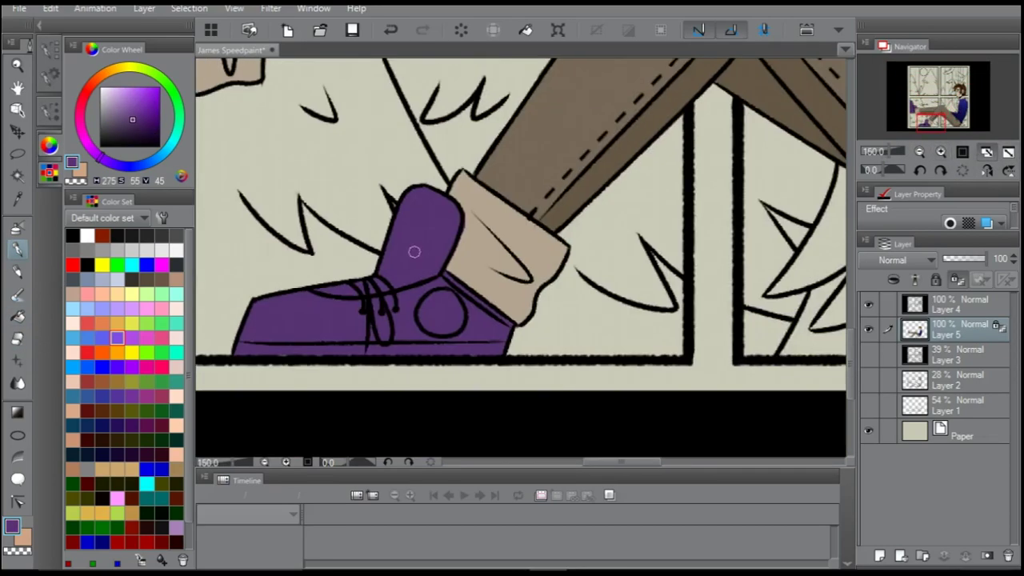
pyautogui.click(904, 114)
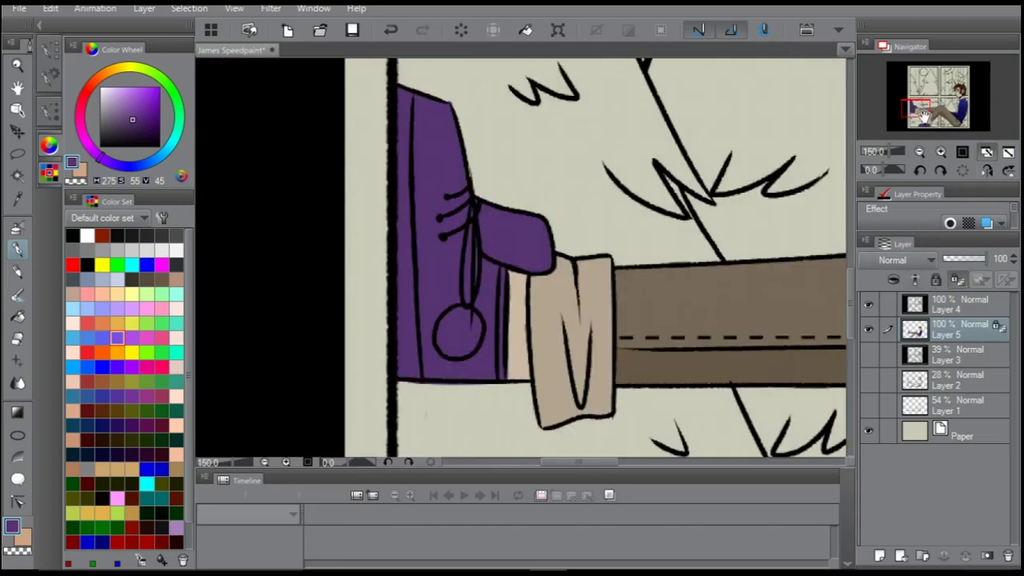
# Paint the soles and round ankle patches of both shoes light gray
pyautogui.hotkey('ctrl', '0')
pyautogui.scroll(4, 488, 240)
pyautogui.click(117, 251)
pyautogui.moveTo(484, 104); pyautogui.dragTo(500, 389)
pyautogui.moveTo(520, 324); pyautogui.dragTo(552, 360)
pyautogui.moveTo(913, 106); pyautogui.dragTo(925, 123)
pyautogui.moveTo(444, 306); pyautogui.dragTo(628, 306)
pyautogui.moveTo(560, 240); pyautogui.dragTo(551, 273)
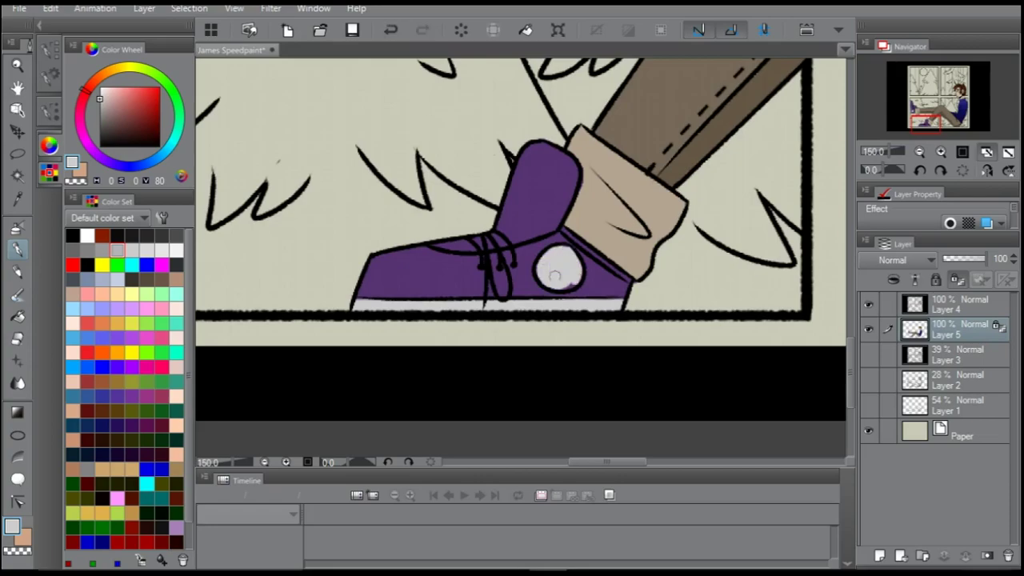
pyautogui.scroll(-2, 551, 272)
# Shade the tongues of both shoes with a deeper purple
pyautogui.keyDown('alt'); pyautogui.click(480, 264); pyautogui.keyUp('alt')
pyautogui.moveTo(528, 232); pyautogui.dragTo(576, 280)
pyautogui.moveTo(560, 200); pyautogui.dragTo(560, 272)
pyautogui.moveTo(926, 122); pyautogui.dragTo(916, 108)
pyautogui.moveTo(480, 225); pyautogui.dragTo(507, 254)
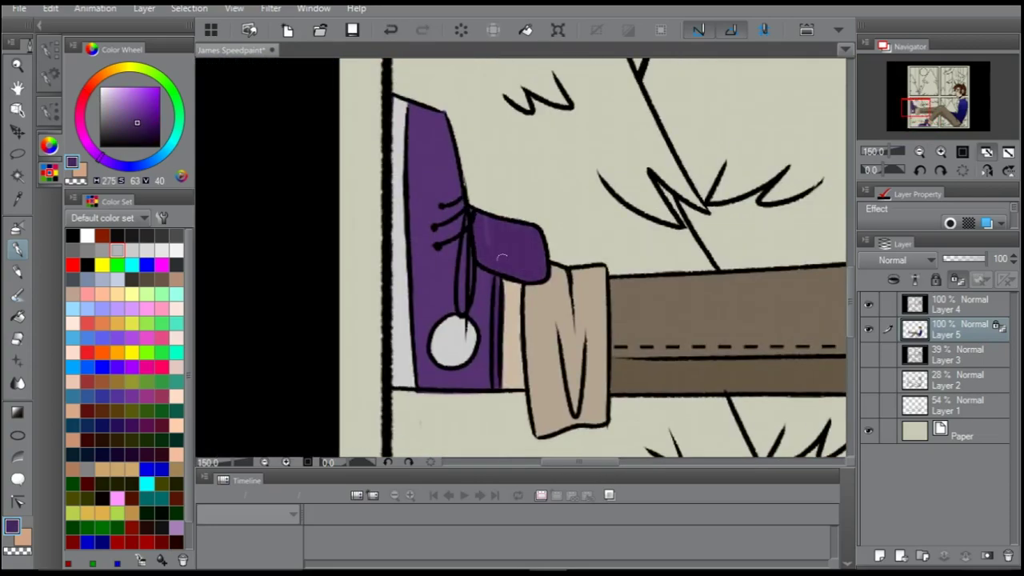
pyautogui.click(1009, 153)
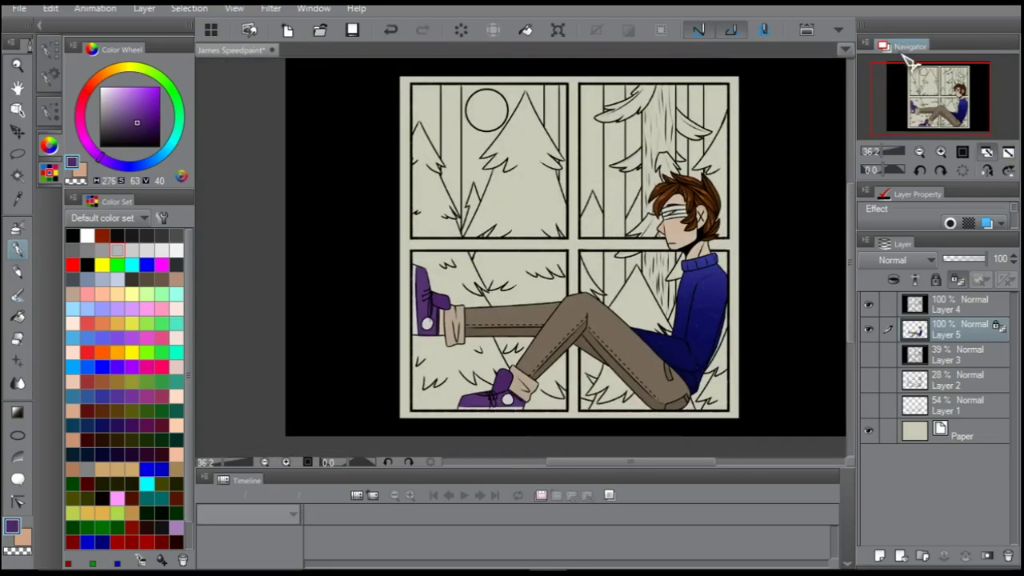
# Add a new layer beneath the character's color layer and choose the Night sky gradient
pyautogui.hotkey('ctrl', 'shift', 'n')
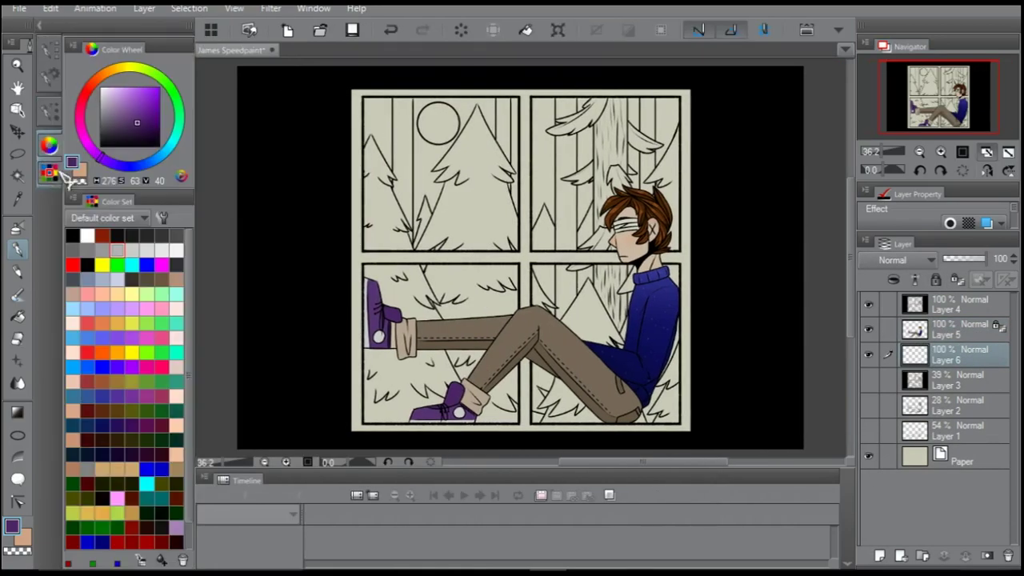
pyautogui.click(17, 412)
pyautogui.rightClick(182, 346)
pyautogui.press('Escape')
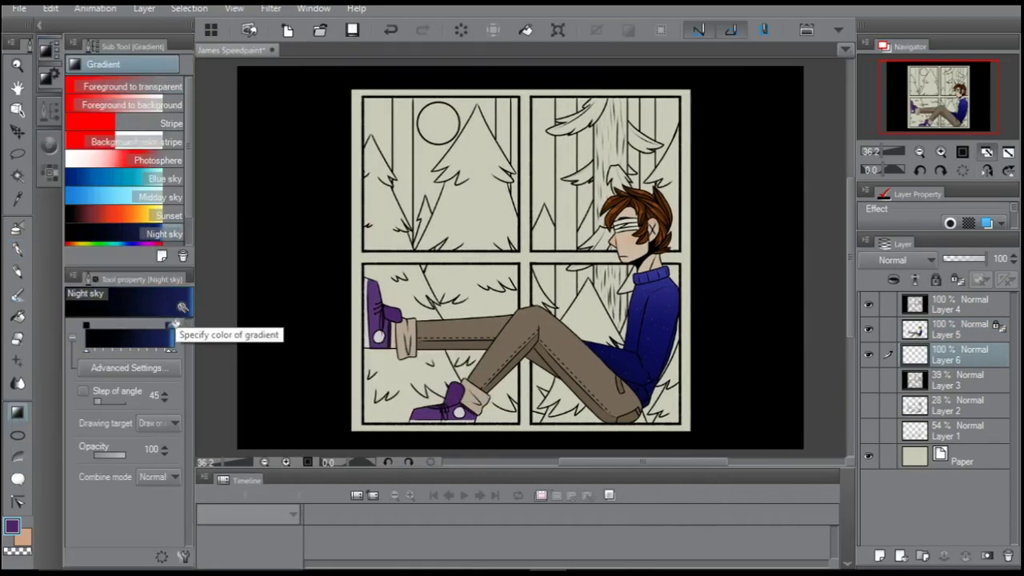
# Fill the new layer with a vertical Night sky gradient and reduce its opacity to 28%
pyautogui.moveTo(568, 400); pyautogui.dragTo(568, 260)
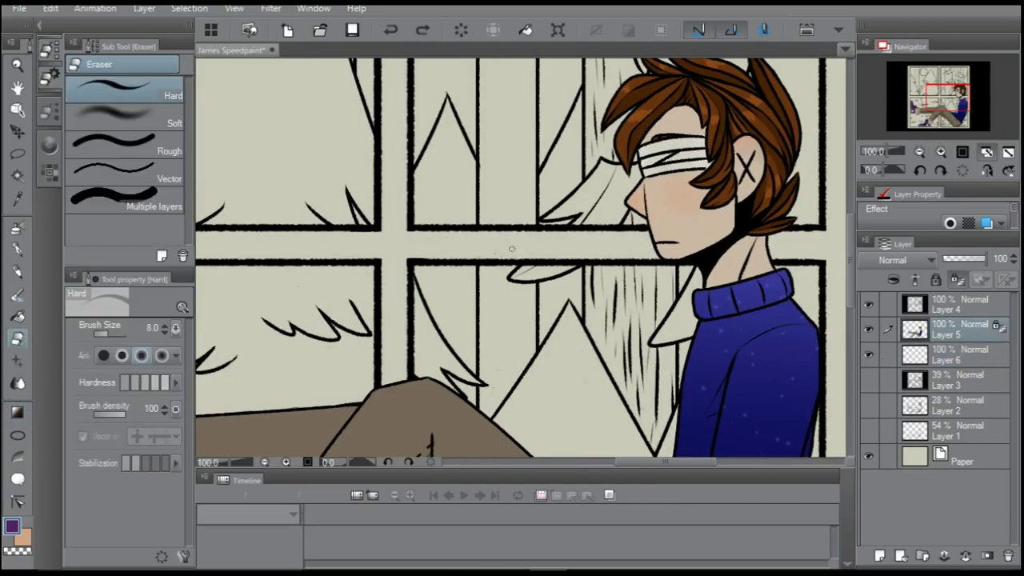
pyautogui.hotkey('ctrl', 'z')
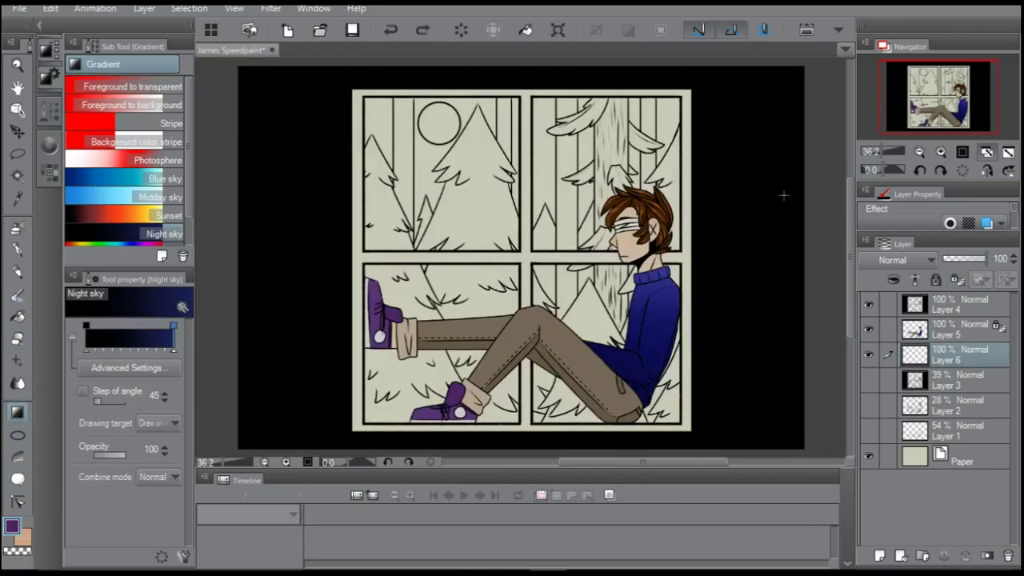
pyautogui.moveTo(525, 72); pyautogui.dragTo(526, 436)
pyautogui.moveTo(1004, 259); pyautogui.dragTo(949, 258)
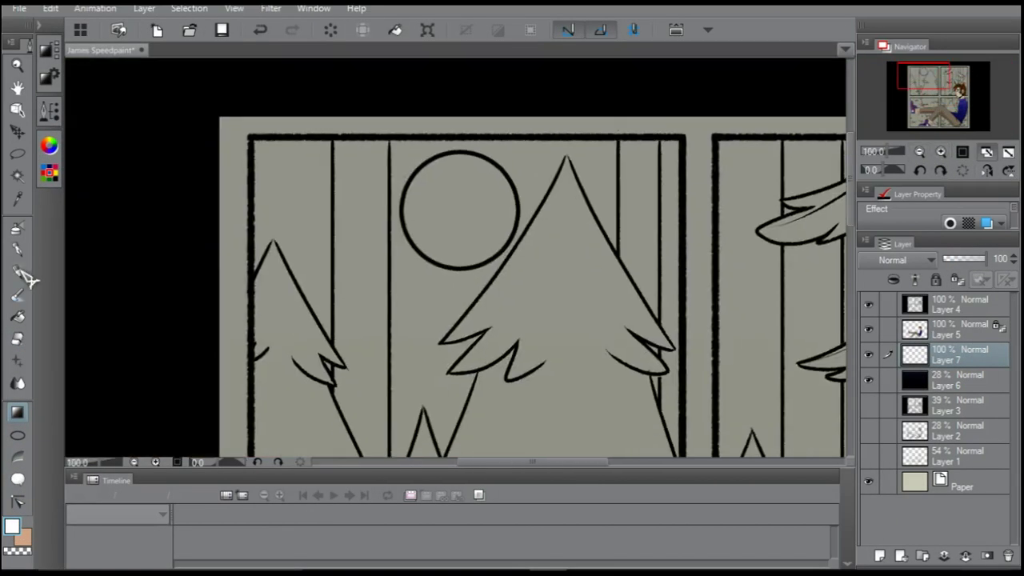
# Paint the moon white and color the large pine beside it dark green on a separate layer
pyautogui.moveTo(388, 214); pyautogui.dragTo(537, 147)
pyautogui.moveTo(394, 232)
pyautogui.mouseDown()
pyautogui.moveTo(438, 195)
pyautogui.moveTo(429, 130)
pyautogui.moveTo(458, 126)
pyautogui.moveTo(476, 165)
pyautogui.moveTo(469, 254)
pyautogui.moveTo(515, 165)
pyautogui.mouseUp()
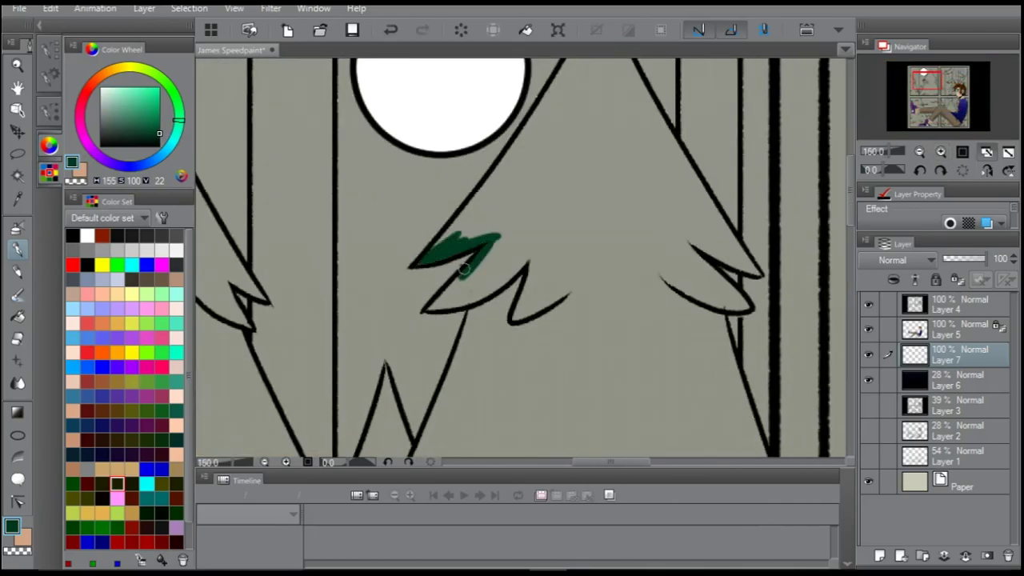
pyautogui.moveTo(448, 264); pyautogui.dragTo(524, 260)
pyautogui.moveTo(475, 212); pyautogui.dragTo(556, 84)
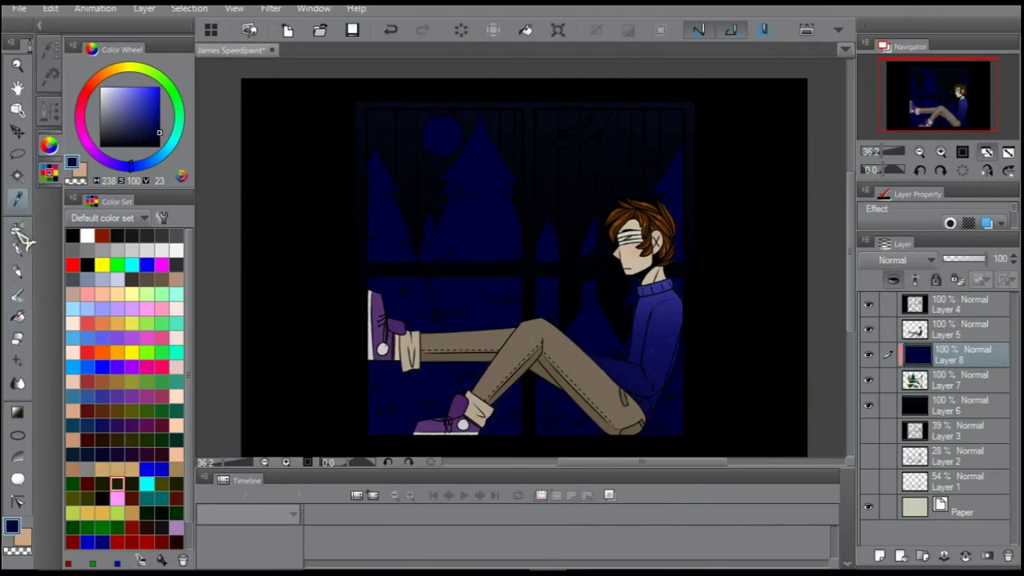
# Set the navy overlay layer to Multiply at 70% opacity, then duplicate it and switch the lower one to Lighten
pyautogui.click(896, 260)
pyautogui.click(896, 376)
pyautogui.click(896, 259)
pyautogui.click(897, 339)
pyautogui.moveTo(982, 259); pyautogui.dragTo(971, 258)
pyautogui.hotkey('ctrl', 'j')
pyautogui.click(897, 259)
pyautogui.click(896, 291)
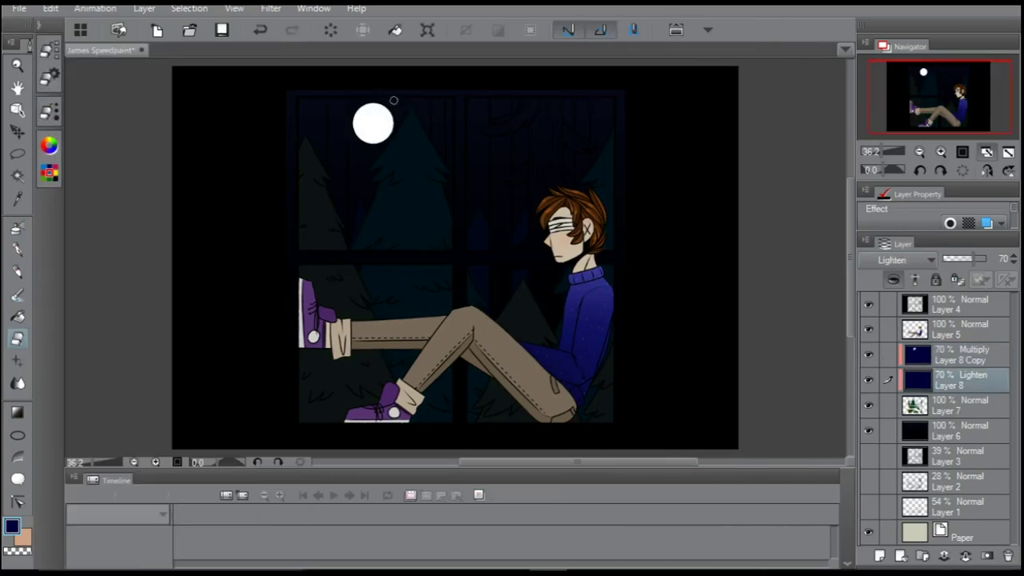
# Erase the Multiply overlay along the moon-facing edges of the two pines nearest the moon to create moonlit highlights
pyautogui.scroll(3, 448, 200)
pyautogui.moveTo(371, 272); pyautogui.dragTo(454, 148)
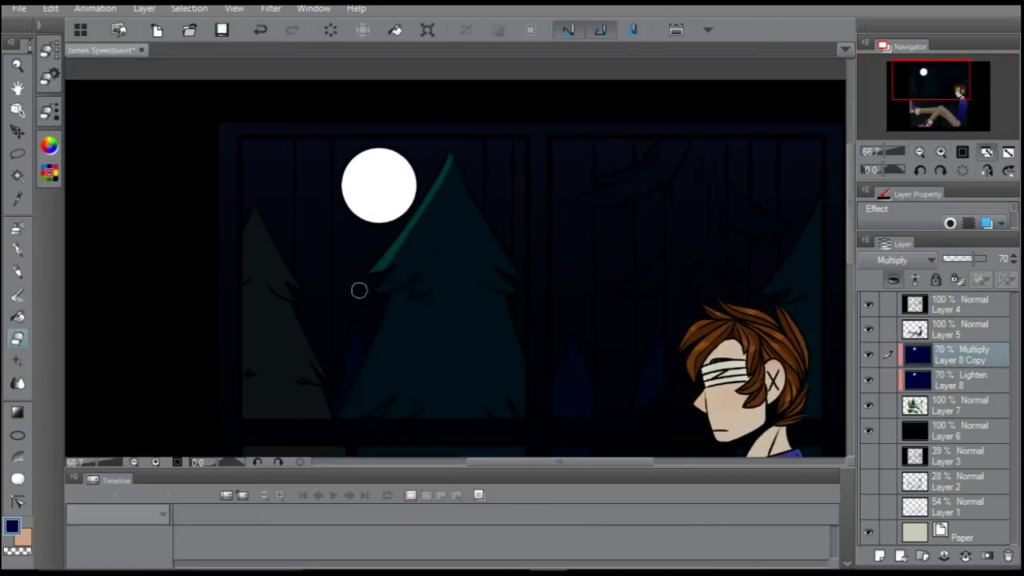
pyautogui.scroll(-2, 364, 293)
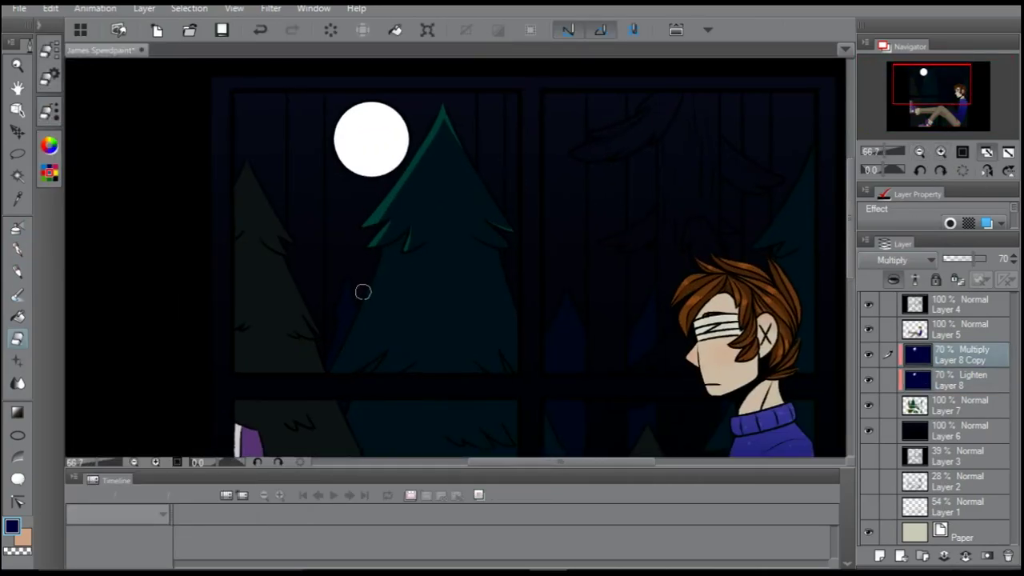
pyautogui.moveTo(409, 297); pyautogui.dragTo(464, 259)
pyautogui.moveTo(412, 414); pyautogui.dragTo(366, 306)
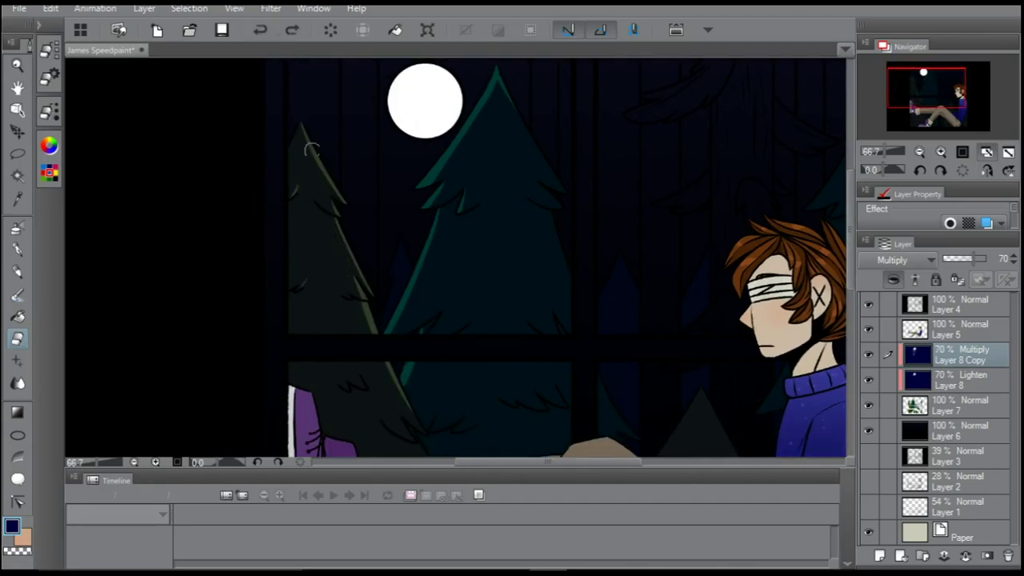
pyautogui.scroll(2, 429, 432)
pyautogui.hscroll(3, 263, 41)
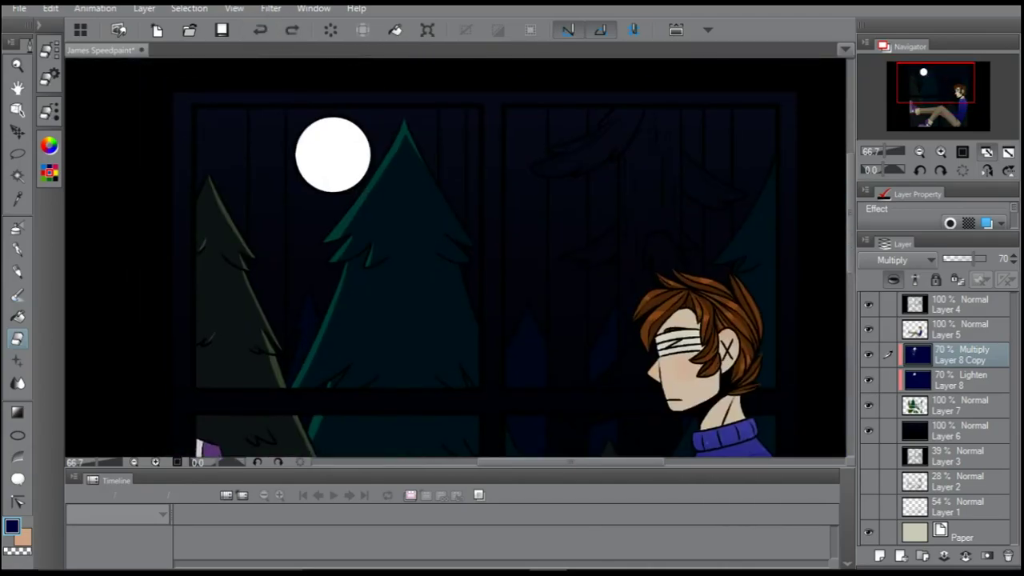
pyautogui.scroll(-3, 320, 56)
pyautogui.hscroll(-3, 364, 68)
pyautogui.hotkey('ctrl', 'z')
pyautogui.press('w')
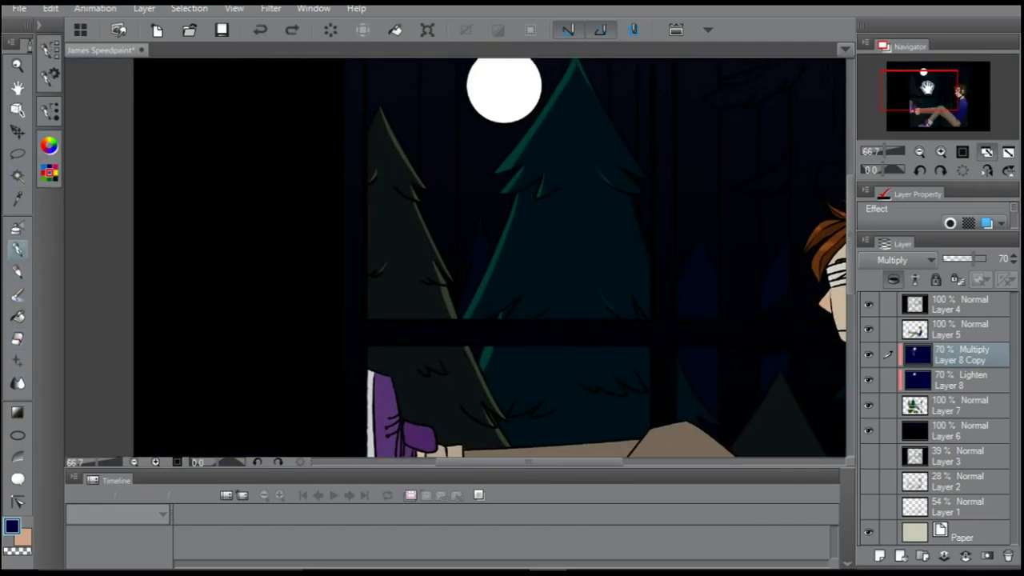
# Erase matching moonlit edges from the Multiply overlay on the remaining pines around the character
pyautogui.hscroll(3, 336, 210)
pyautogui.scroll(2, 336, 211)
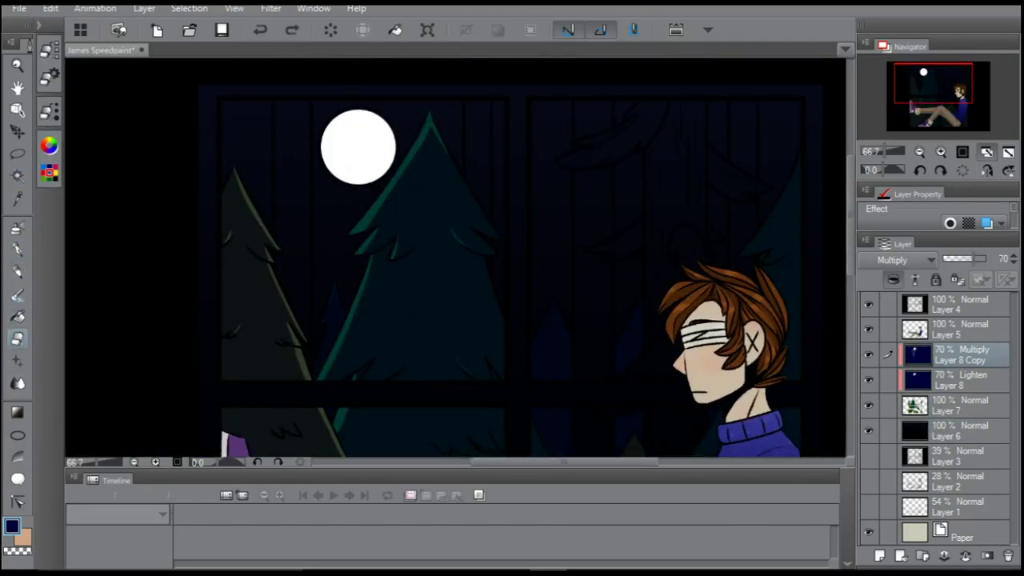
pyautogui.hscroll(3, 432, 278)
pyautogui.hscroll(2, 509, 305)
pyautogui.scroll(-5, 480, 232)
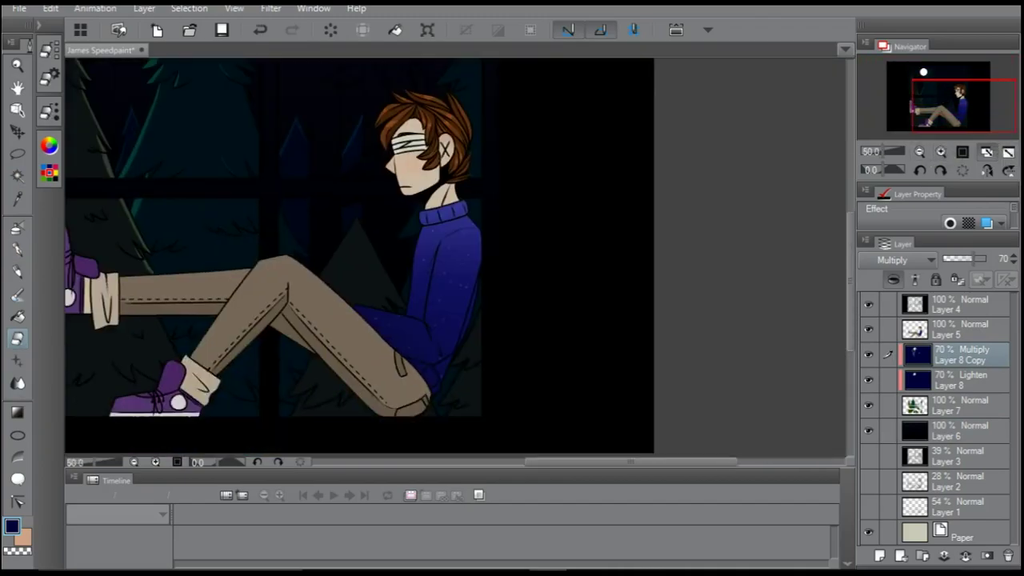
pyautogui.scroll(5, 364, 392)
pyautogui.scroll(-3, 364, 392)
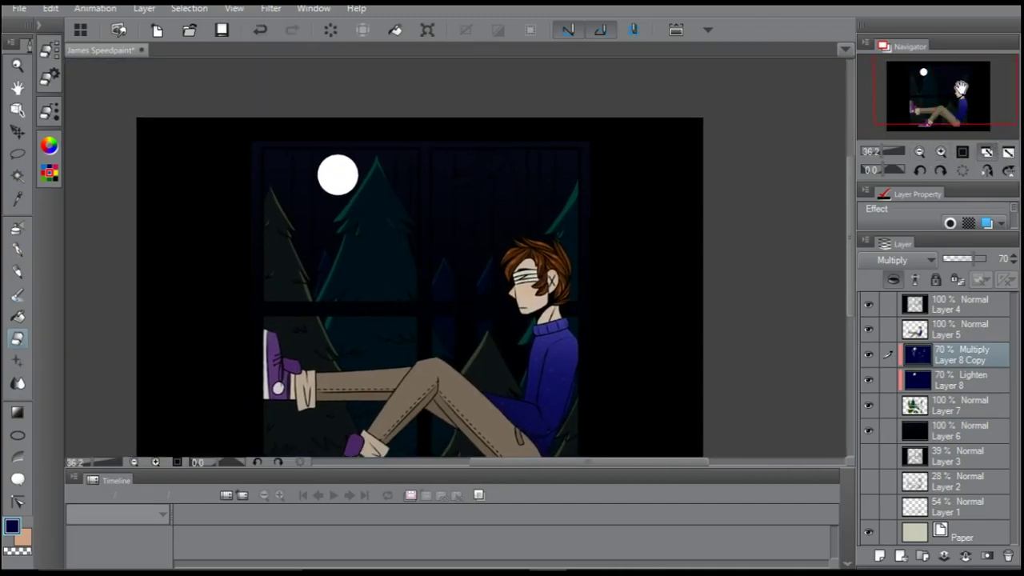
# Fill the trunk beside the moon with dark teal on the tree layer, comparing it with the night layers shown and hidden
pyautogui.click(928, 405)
pyautogui.click(868, 380)
pyautogui.click(868, 355)
pyautogui.scroll(2, 376, 240)
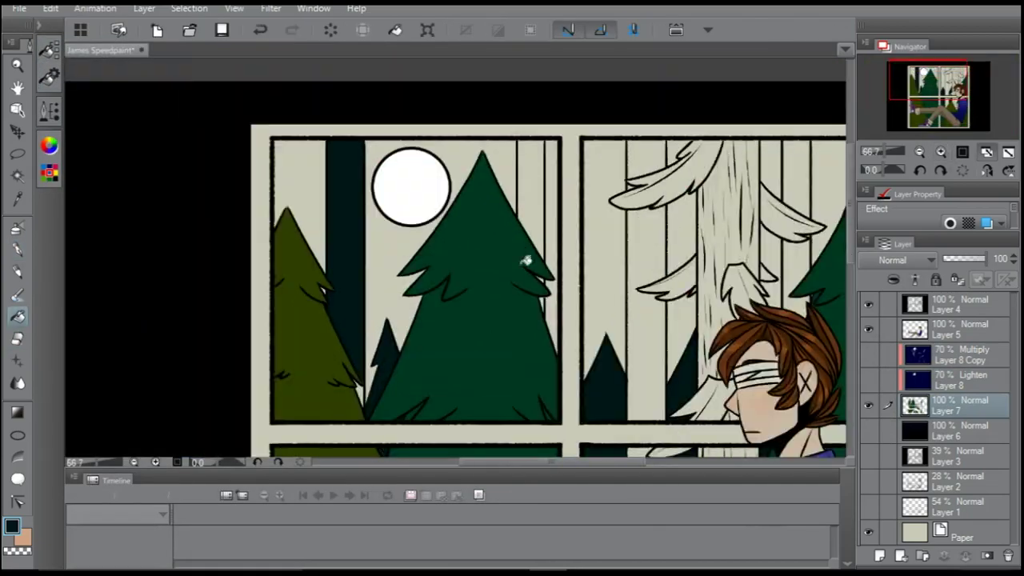
pyautogui.scroll(-3, 525, 261)
pyautogui.scroll(3, 528, 272)
pyautogui.scroll(1, 534, 293)
pyautogui.click(986, 151)
pyautogui.click(868, 432)
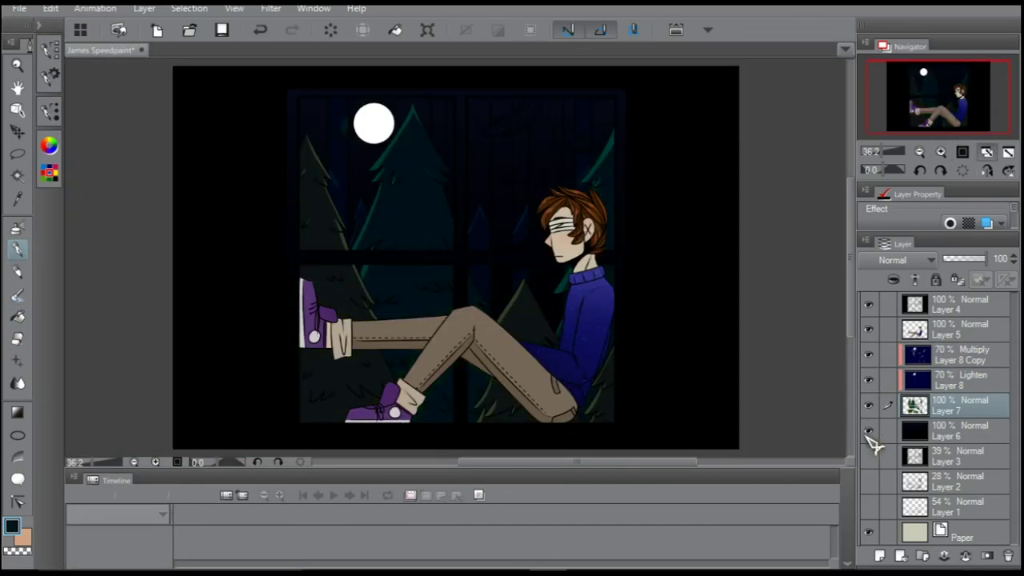
pyautogui.click(868, 432)
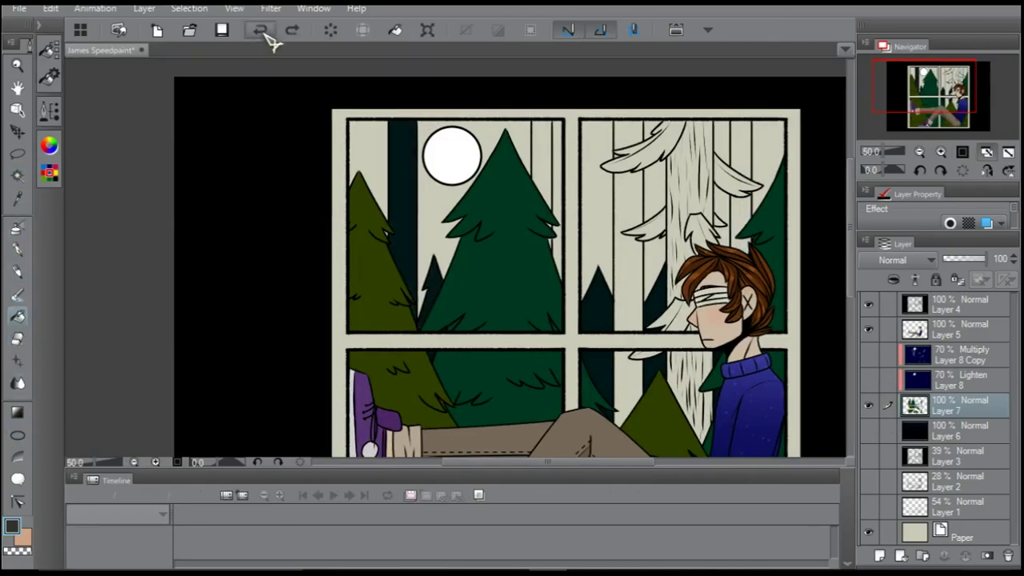
# Fill the narrow background tree trunks across the window panes with dark brownish gray
pyautogui.click(543, 149)
pyautogui.click(628, 251)
pyautogui.click(628, 390)
pyautogui.click(741, 149)
pyautogui.click(629, 135)
pyautogui.scroll(4, 557, 235)
pyautogui.hscroll(10, 498, 388)
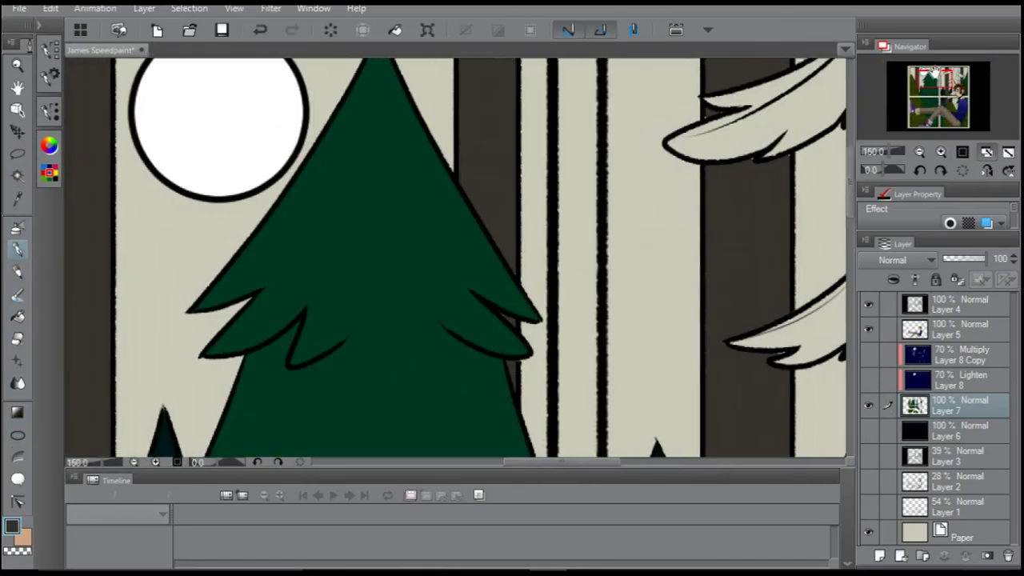
# Paint the large tree behind the character reddish brown, covering its trunk and branches, on a layer beneath the pines
pyautogui.press('p')
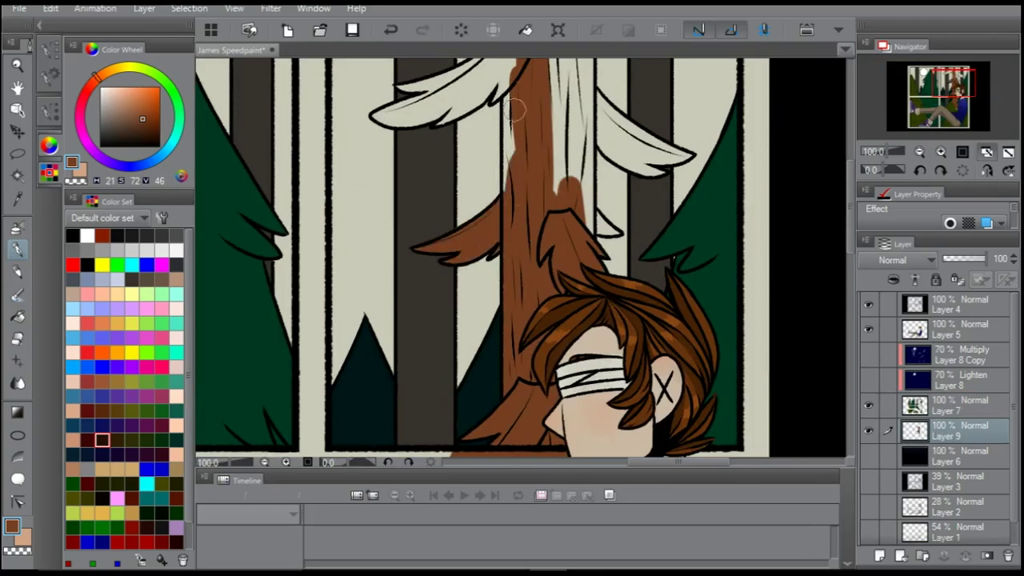
pyautogui.moveTo(596, 214)
pyautogui.mouseDown()
pyautogui.moveTo(584, 88)
pyautogui.moveTo(564, 64)
pyautogui.mouseUp()
pyautogui.scroll(3, 560, 240)
pyautogui.moveTo(560, 240); pyautogui.dragTo(528, 214)
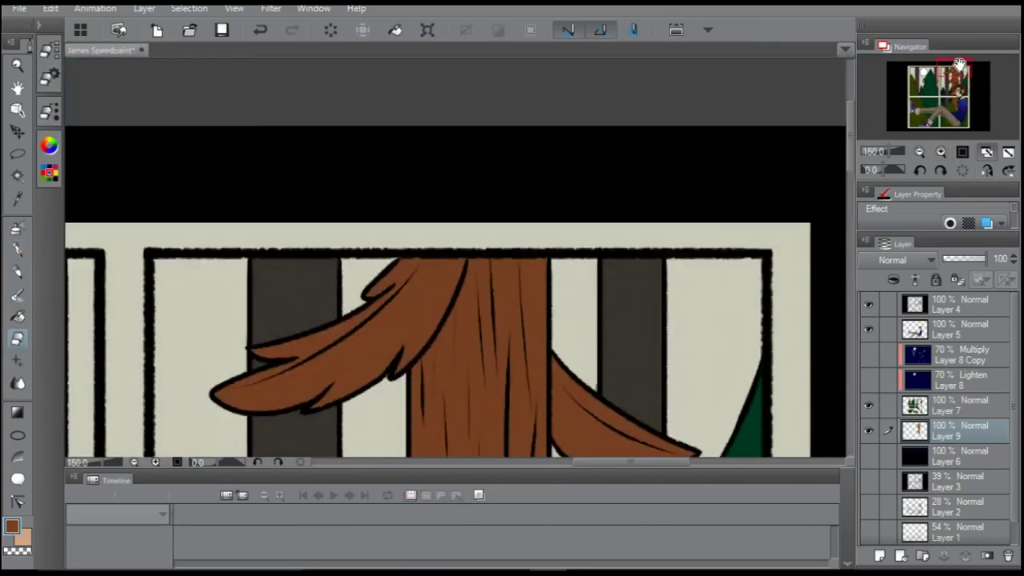
pyautogui.moveTo(944, 88); pyautogui.dragTo(958, 76)
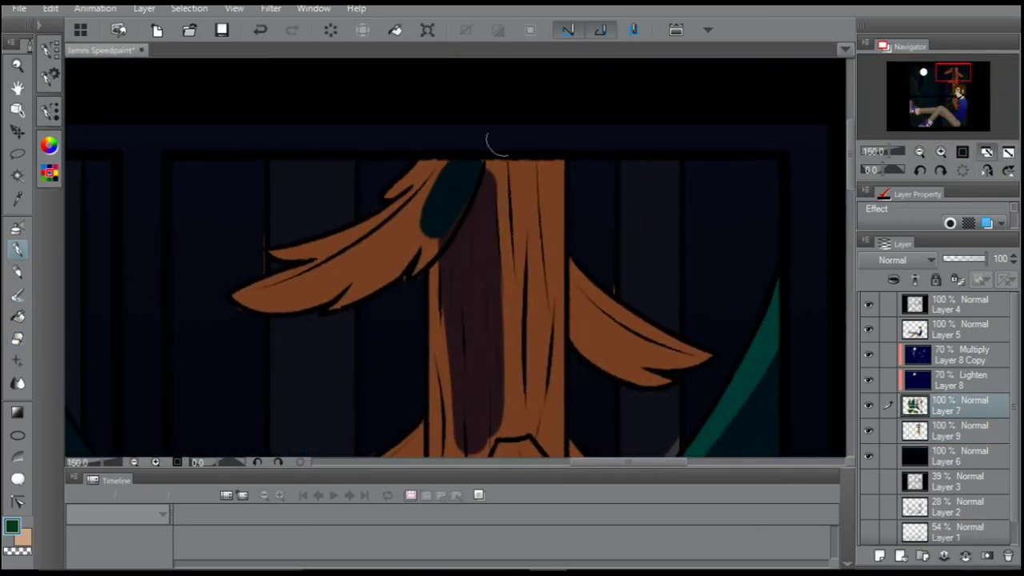
# Paint the large tree's branches dark green over the brown base on that tree's own layer
pyautogui.moveTo(496, 144)
pyautogui.mouseDown()
pyautogui.moveTo(445, 201)
pyautogui.moveTo(436, 240)
pyautogui.mouseUp()
pyautogui.press('e')
pyautogui.hotkey('alt', '[')
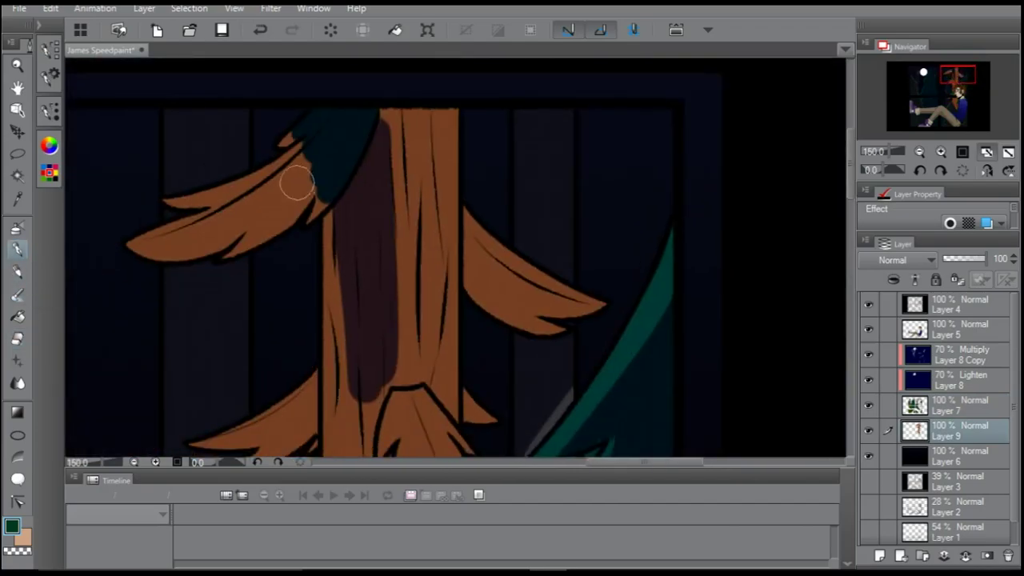
pyautogui.press('p')
pyautogui.moveTo(300, 169); pyautogui.dragTo(290, 186)
pyautogui.click(208, 224)
pyautogui.click(544, 288)
pyautogui.scroll(-5, 448, 256)
pyautogui.scroll(-5, 448, 256)
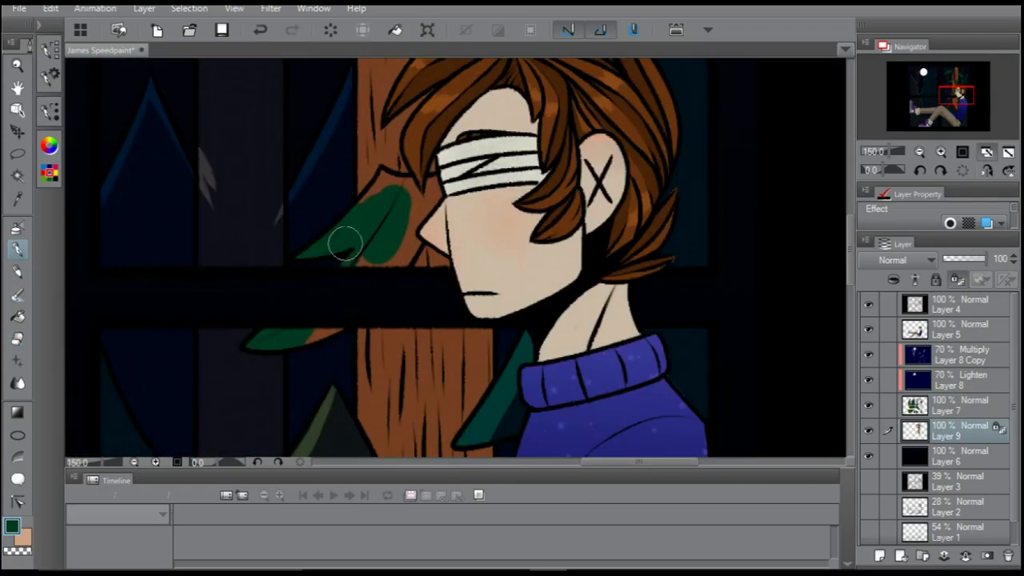
# Reveal moonlit edges on the background trunks beside the moon by erasing the Multiply night layer, Layer 8 Copy
pyautogui.scroll(5, 448, 256)
pyautogui.click(960, 354)
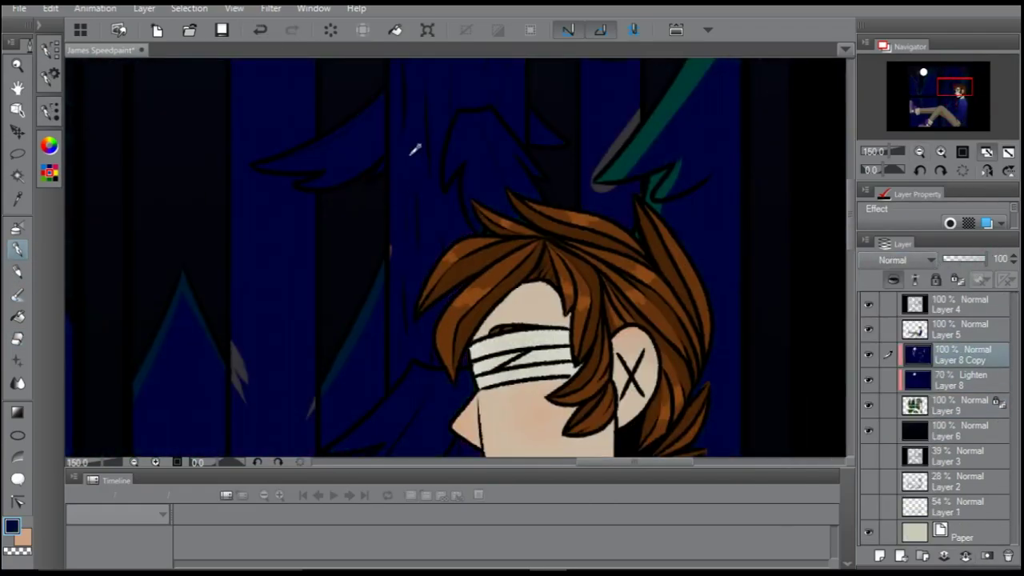
pyautogui.click(990, 170)
pyautogui.scroll(3, 624, 160)
pyautogui.moveTo(954, 78)
pyautogui.mouseDown()
pyautogui.moveTo(919, 77)
pyautogui.moveTo(951, 68)
pyautogui.moveTo(930, 64)
pyautogui.moveTo(934, 71)
pyautogui.mouseUp()
pyautogui.press('e')
pyautogui.hotkey('ctrl', 'z')
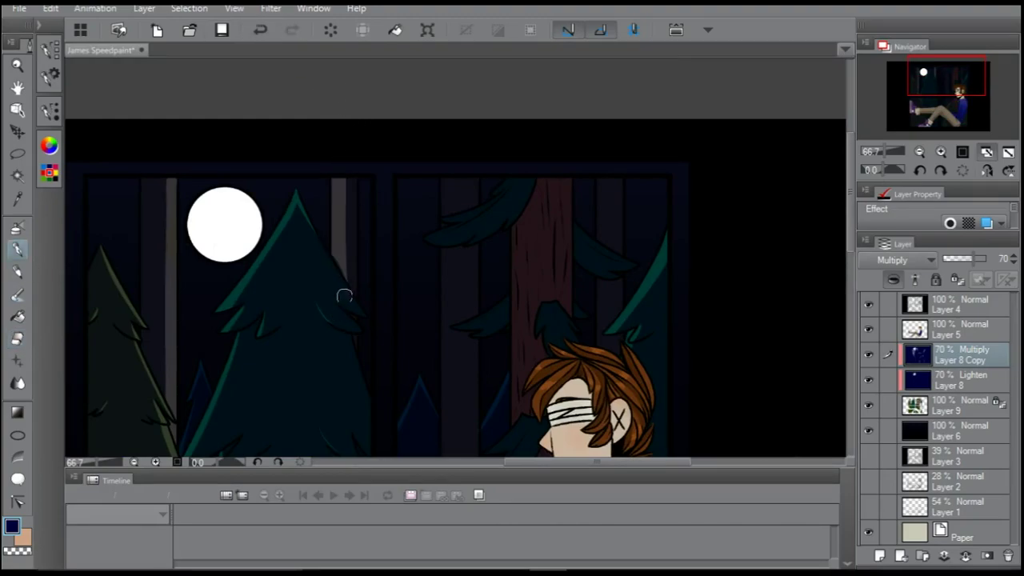
pyautogui.click(260, 30)
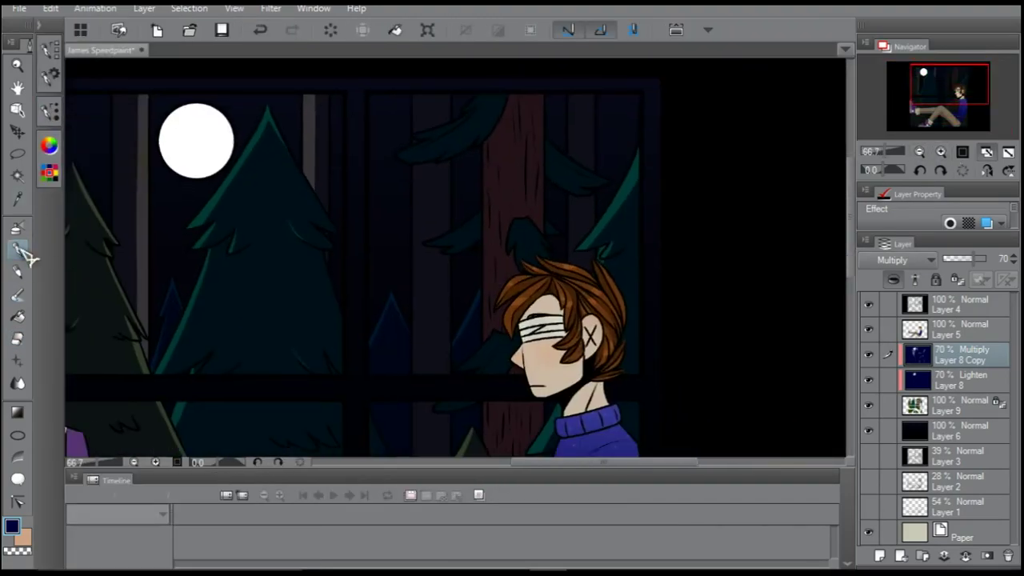
# Erase the Multiply night layer along the moon-facing edges of the background trunks in the other upper window pane
pyautogui.hotkey('ctrl', 'z')
pyautogui.hotkey('ctrl', 'z')
pyautogui.hotkey('ctrl', 'z')
pyautogui.hotkey('ctrl', 'z')
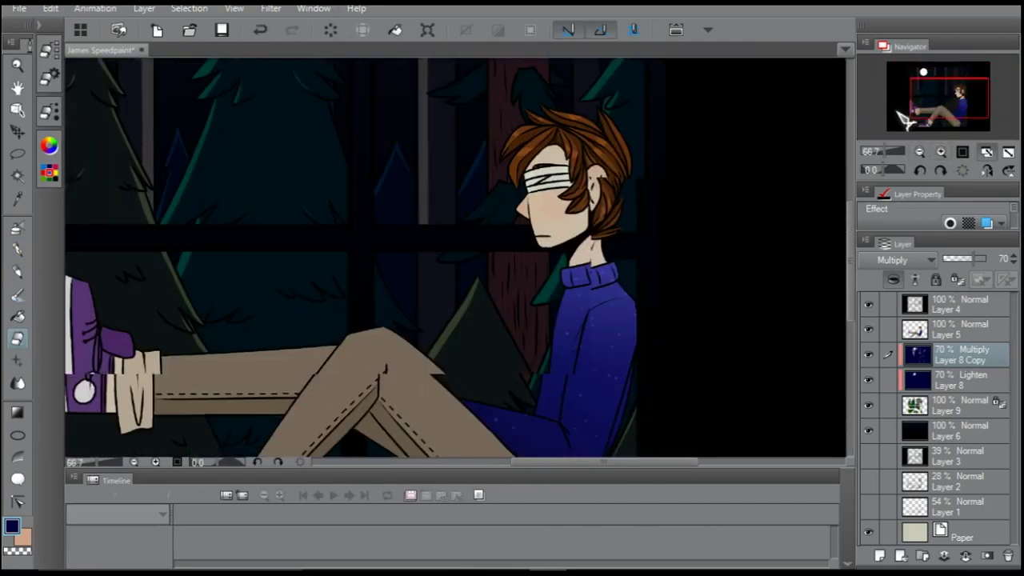
pyautogui.hotkey('ctrl', 'z')
pyautogui.press('p')
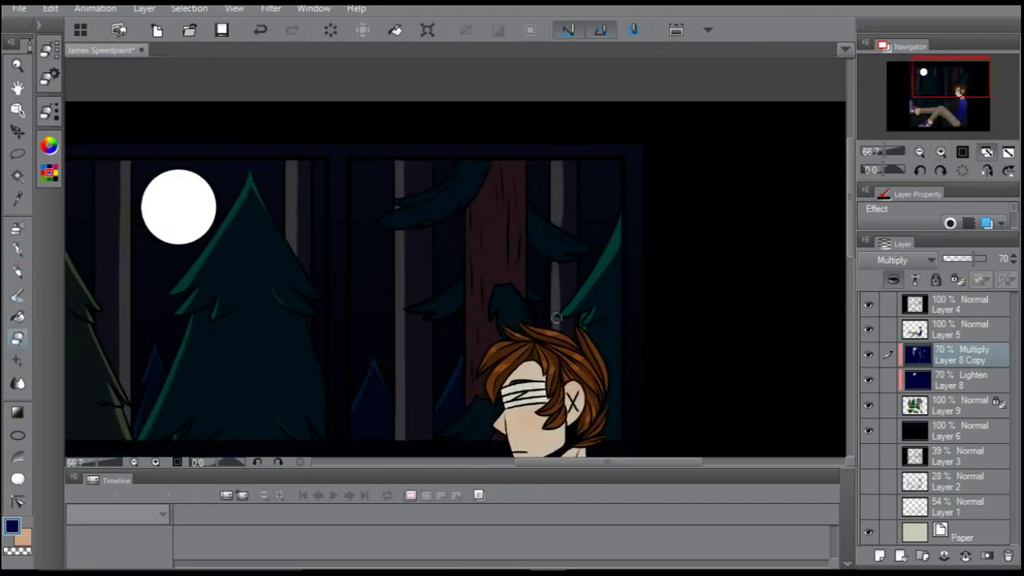
# Reveal moonlight along the large tree's upper branch and refine the lit strip on the background trunk beside it
pyautogui.hotkey('ctrl', 'z')
pyautogui.hotkey('ctrl', 'z')
pyautogui.hotkey('ctrl', 'z')
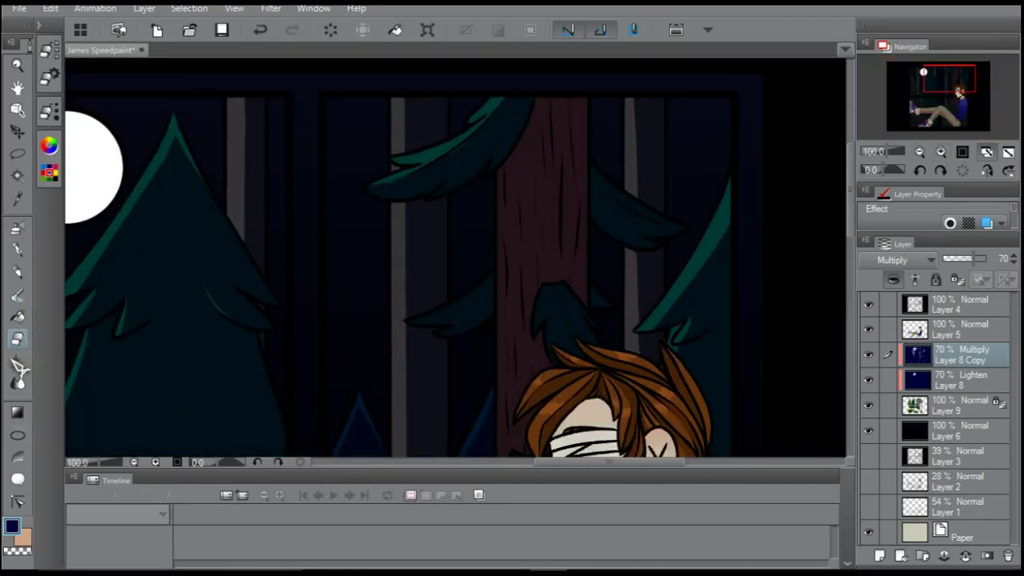
pyautogui.moveTo(415, 157); pyautogui.dragTo(424, 400)
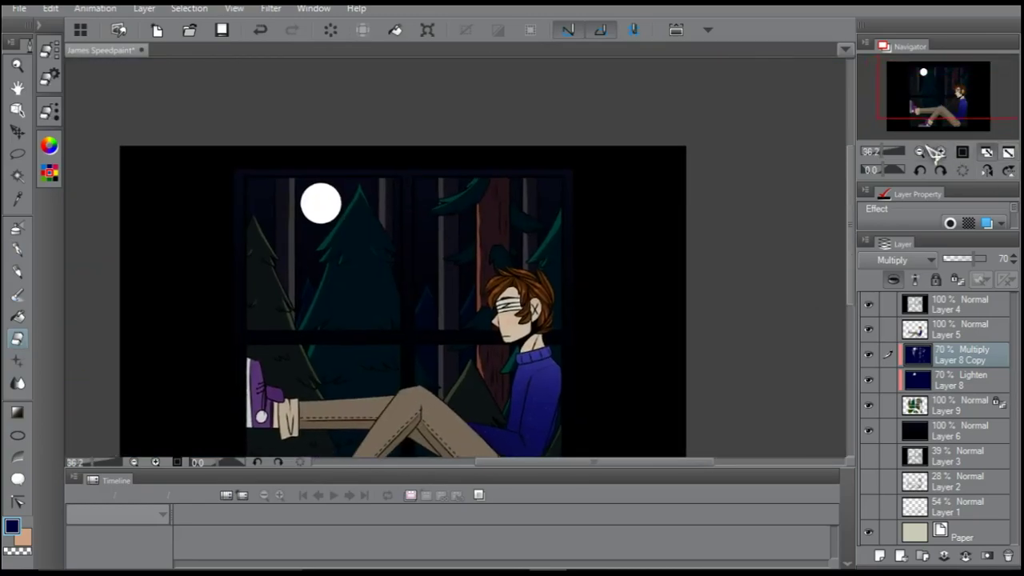
# Erase the Multiply night layer along the large tree's trunk edge and on its branches around the character's head
pyautogui.click(268, 30)
pyautogui.hotkey('ctrl', 'z')
pyautogui.hotkey('ctrl', 'z')
pyautogui.hotkey('ctrl', 'z')
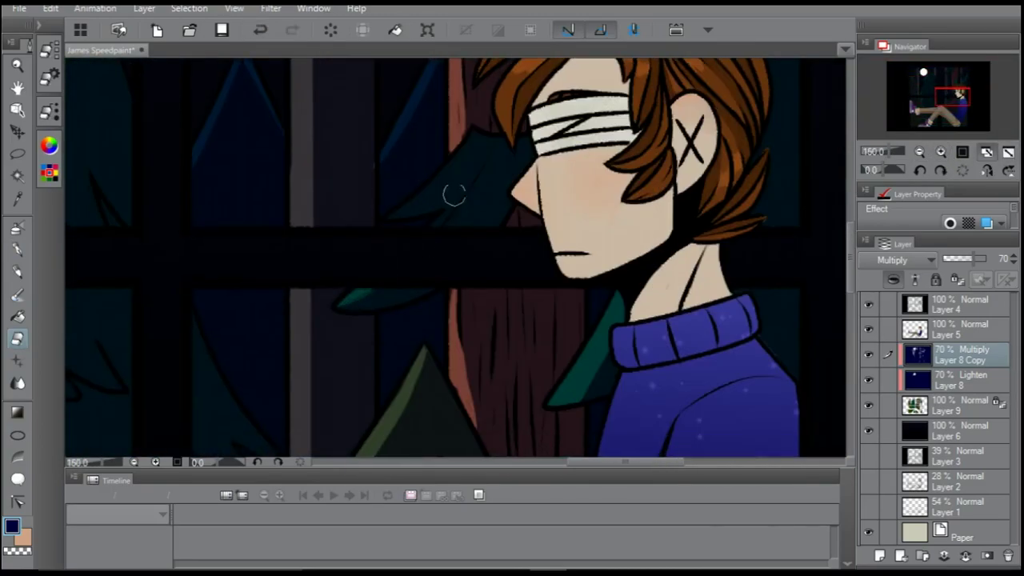
pyautogui.moveTo(454, 193)
pyautogui.mouseDown()
pyautogui.moveTo(479, 133)
pyautogui.moveTo(436, 188)
pyautogui.mouseUp()
pyautogui.press('p')
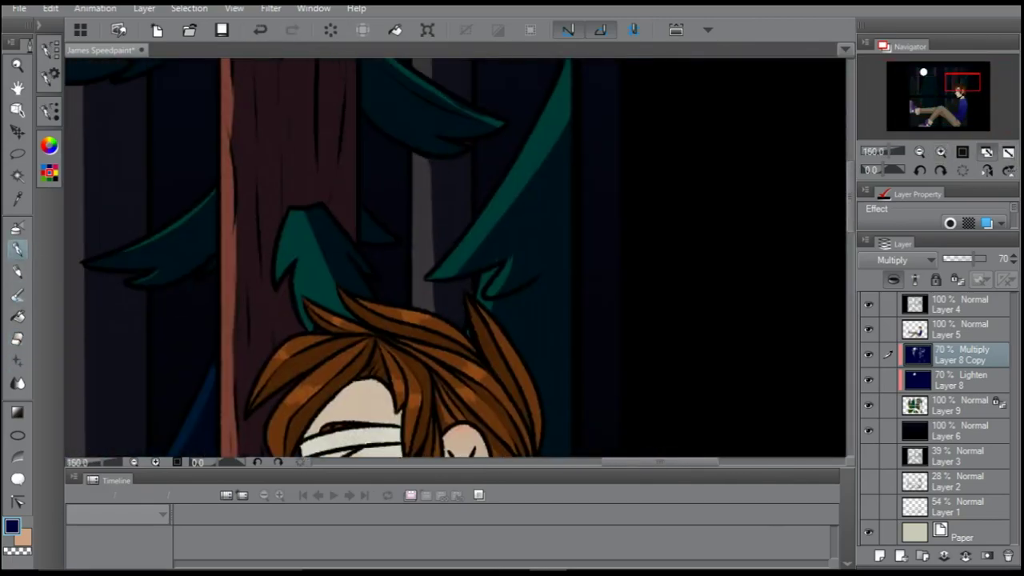
# Add a new layer above Layer 6 and set up a white ellipse for the moon's glow
pyautogui.click(1010, 153)
pyautogui.click(952, 304)
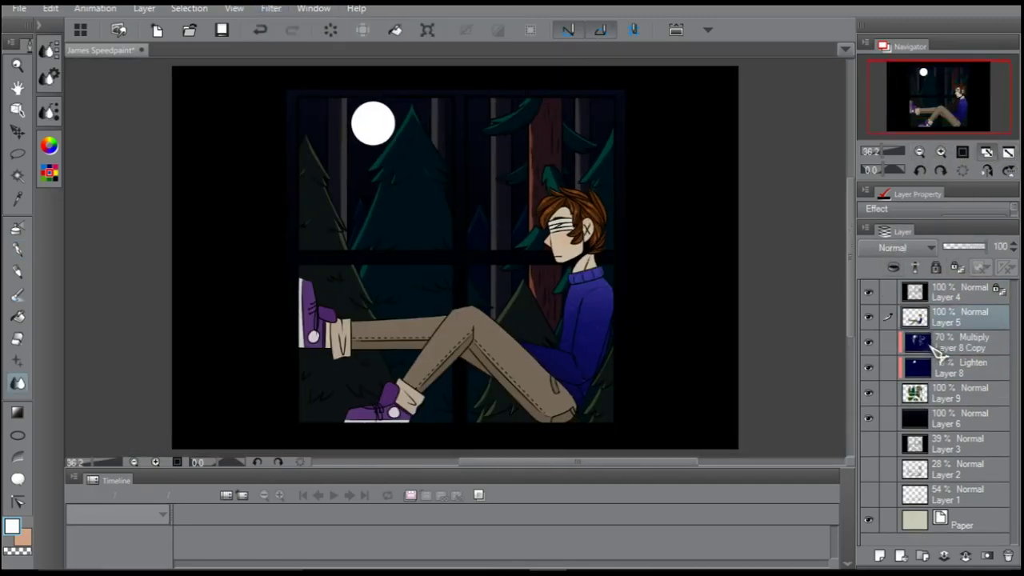
pyautogui.click(952, 418)
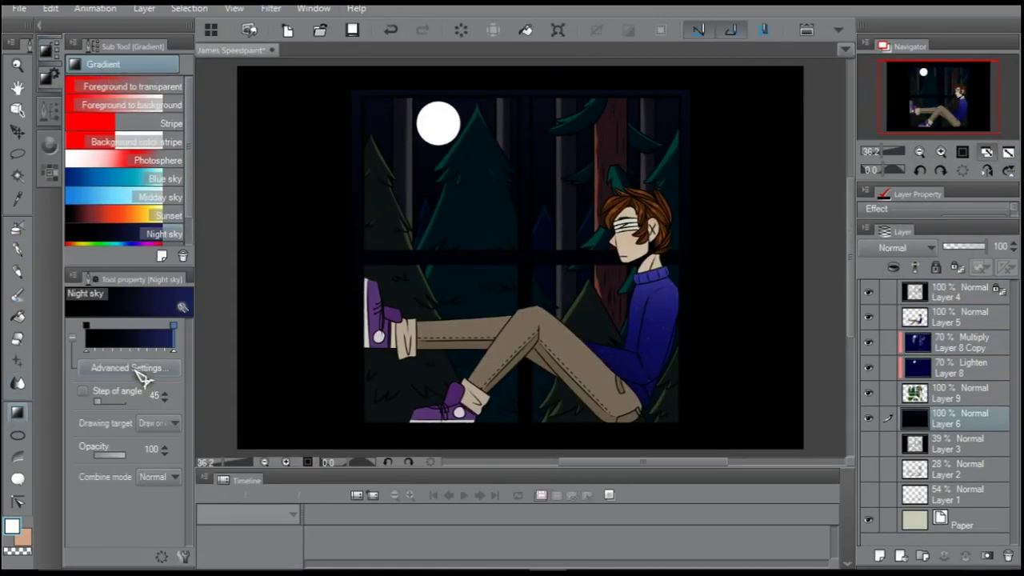
pyautogui.click(17, 435)
pyautogui.click(128, 216)
pyautogui.click(880, 555)
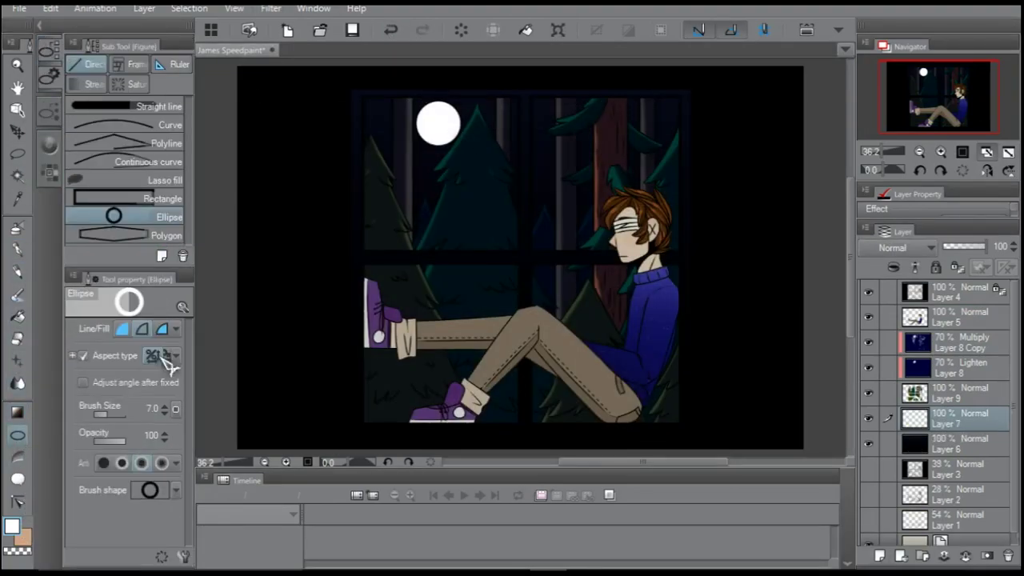
# Position the white ellipse behind the moon and blur it into a soft glow
pyautogui.click(17, 130)
pyautogui.click(271, 8)
pyautogui.moveTo(320, 32)
pyautogui.click(469, 82)
pyautogui.click(723, 263)
# Darken the character with a dark blue Multiply layer at 46% opacity and erase it along the moonlit trouser and shoe edges
pyautogui.click(897, 247)
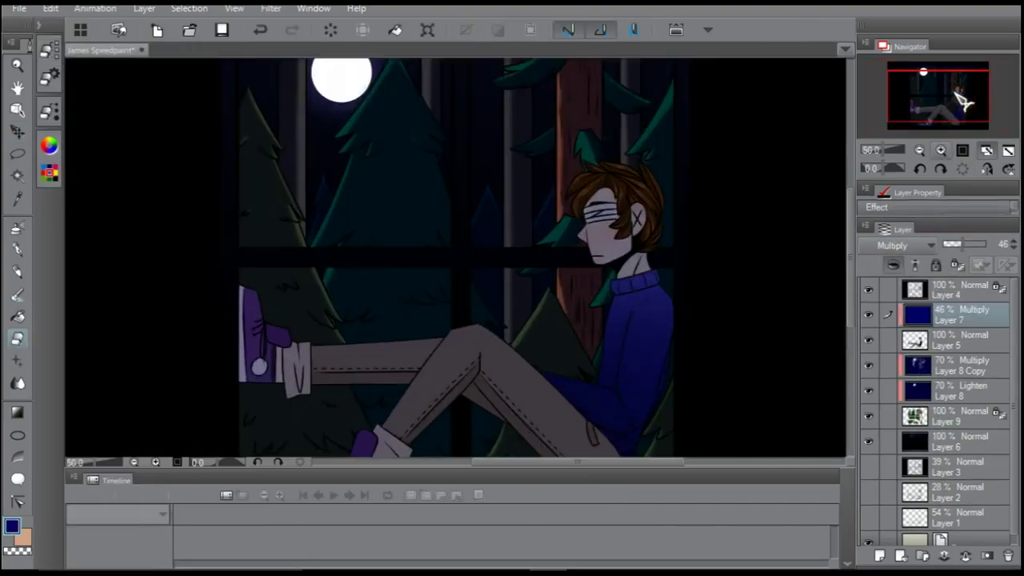
pyautogui.scroll(3, 962, 98)
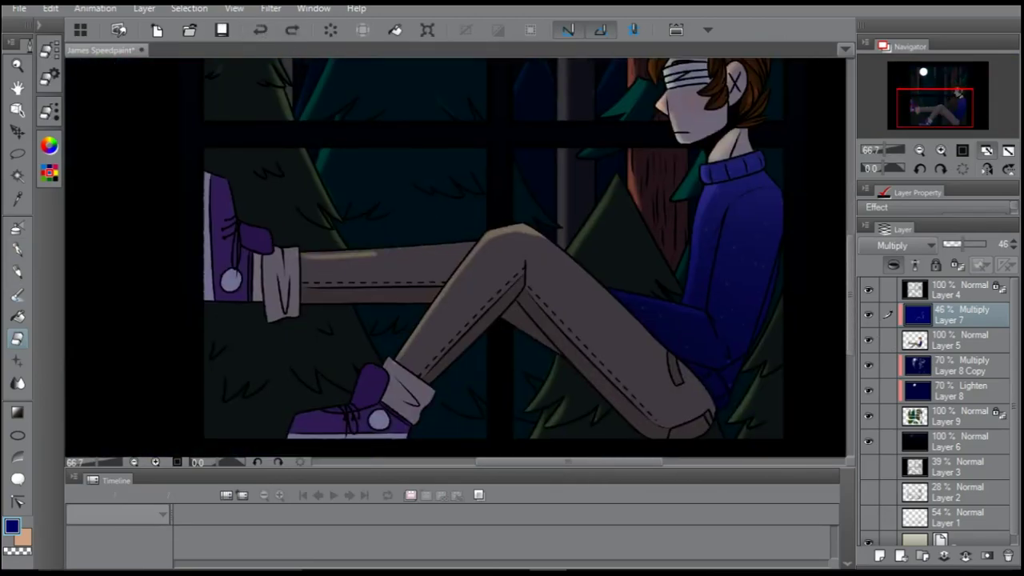
pyautogui.press('-')
pyautogui.hotkey('ctrl', 'alt', '0')
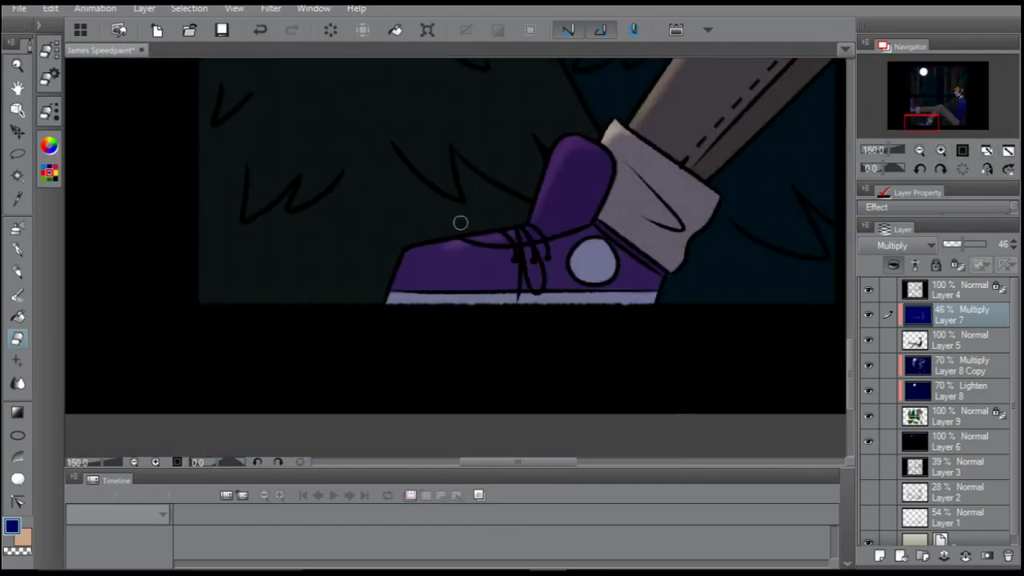
pyautogui.click(989, 150)
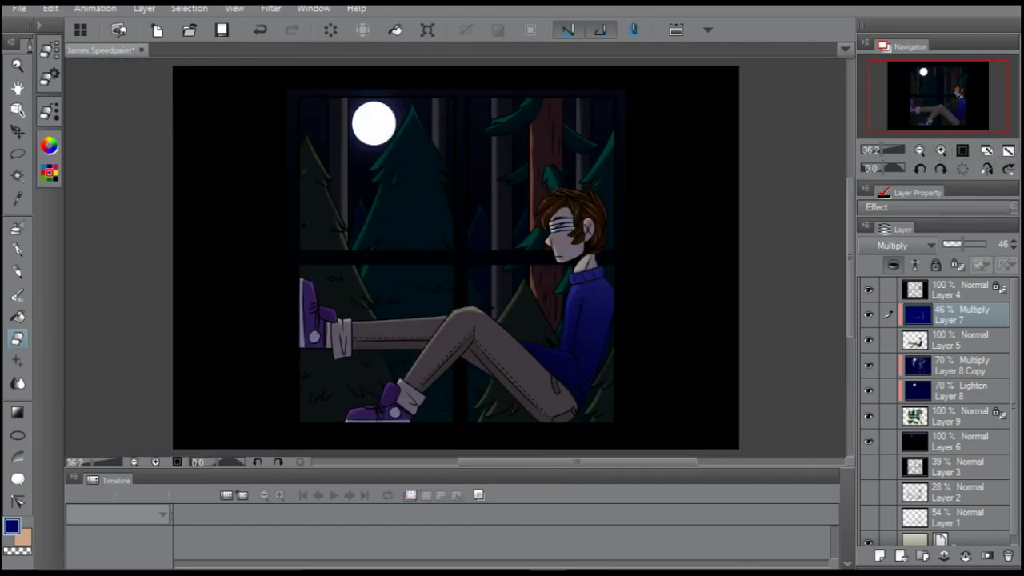
# Refine the moonlit highlights on the shoes, cuffs and trouser legs on Layer 7
pyautogui.scroll(3, 389, 166)
pyautogui.hotkey('ctrl', 'alt', '0')
pyautogui.hotkey('ctrl', 'z')
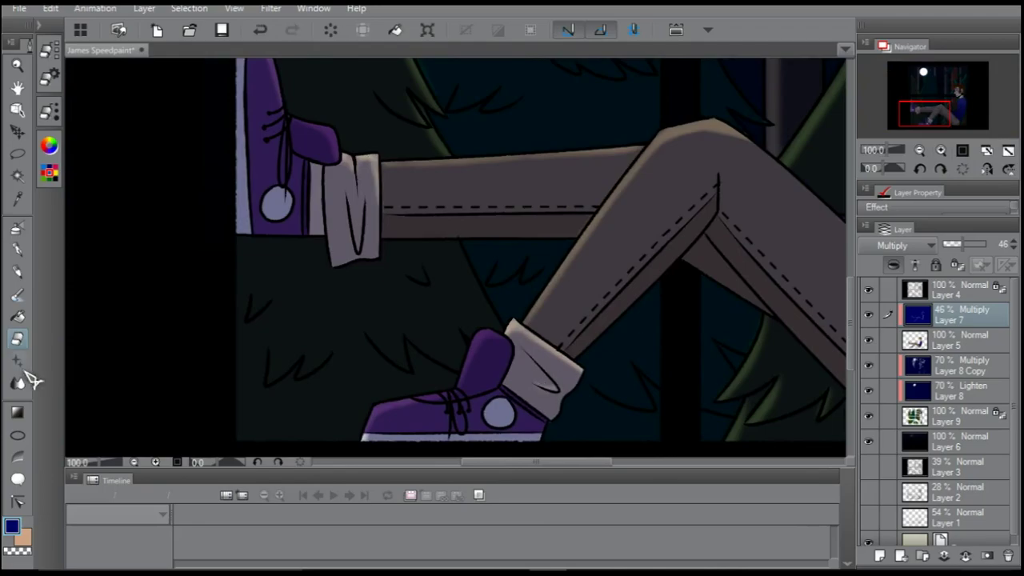
pyautogui.hotkey('ctrl', 'y')
pyautogui.hotkey('ctrl', '0')
# Erase moonlit highlights on the face, neck and sweater from Layer 7 and set the layer's opacity to 55%
pyautogui.scroll(3, 506, 88)
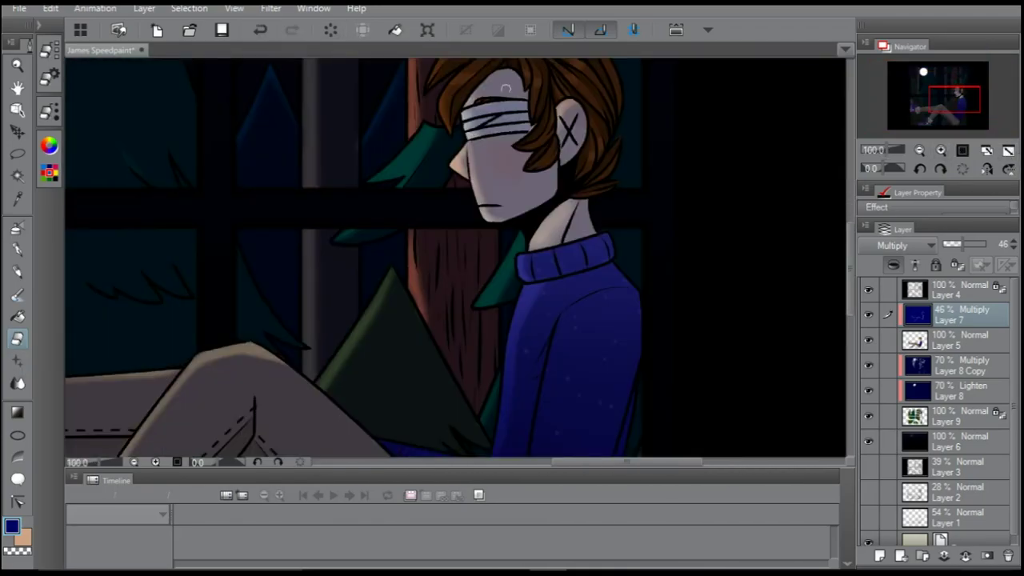
pyautogui.moveTo(952, 244); pyautogui.dragTo(957, 244)
pyautogui.hotkey('ctrl', '0')
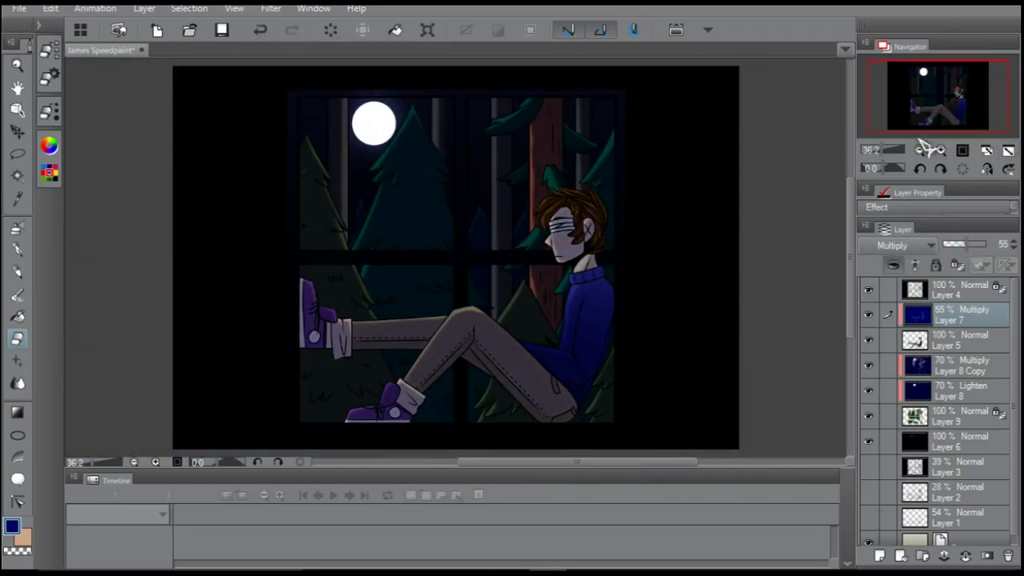
pyautogui.scroll(4, 356, 220)
pyautogui.click(1008, 150)
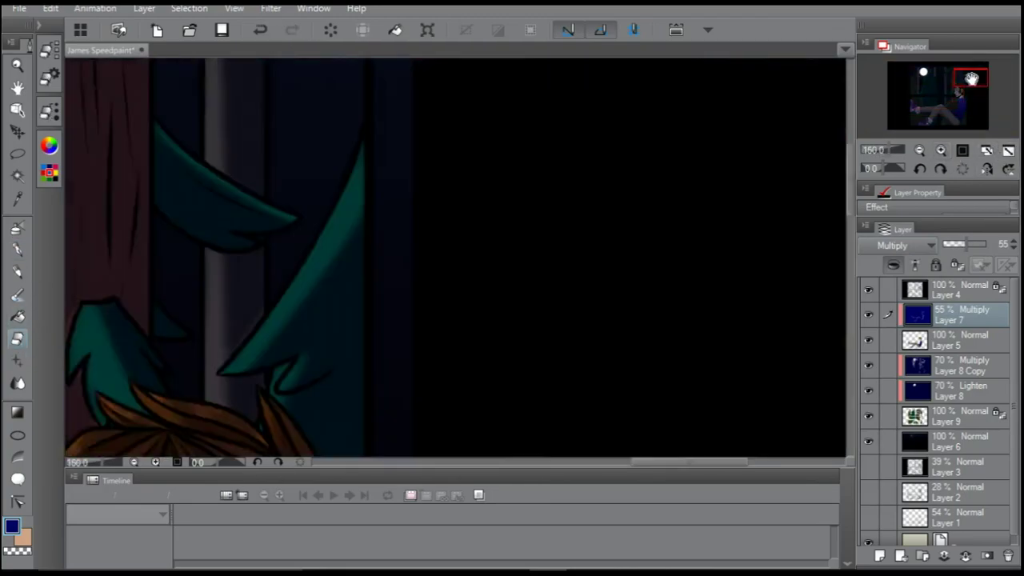
# Scatter small white stars across the night sky behind the trees
pyautogui.scroll(3, 950, 103)
pyautogui.scroll(-3, 950, 102)
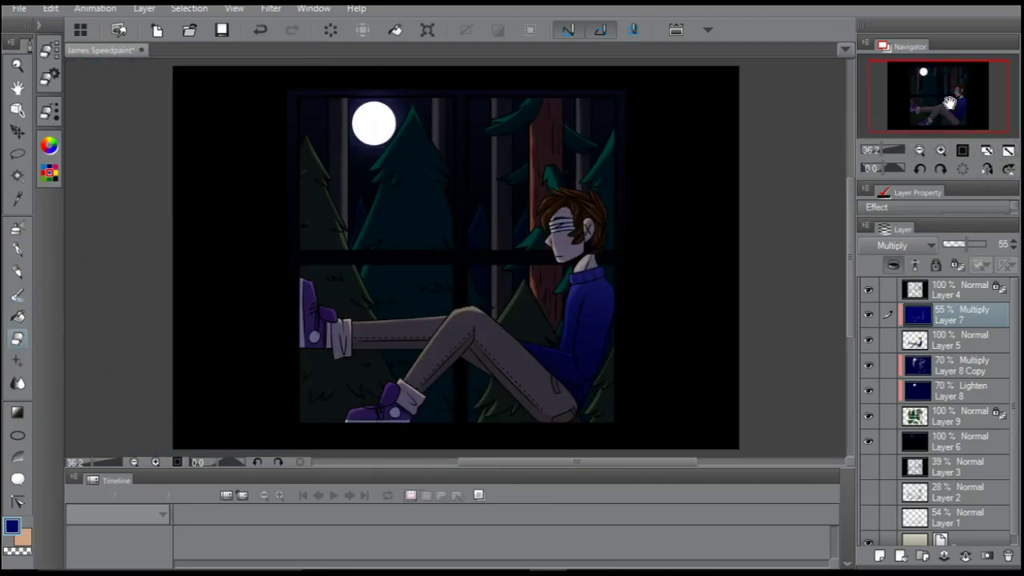
pyautogui.keyDown('ctrl'); pyautogui.click(320, 115); pyautogui.keyUp('ctrl')
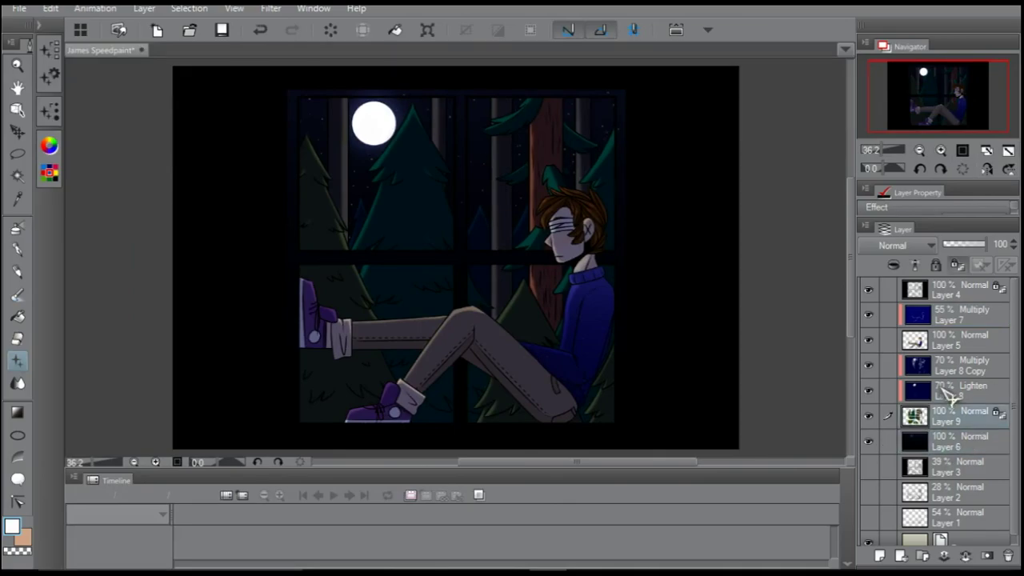
# Paint the window frame and its outer border solid black on Layer 6
pyautogui.click(17, 249)
pyautogui.scroll(2, 394, 119)
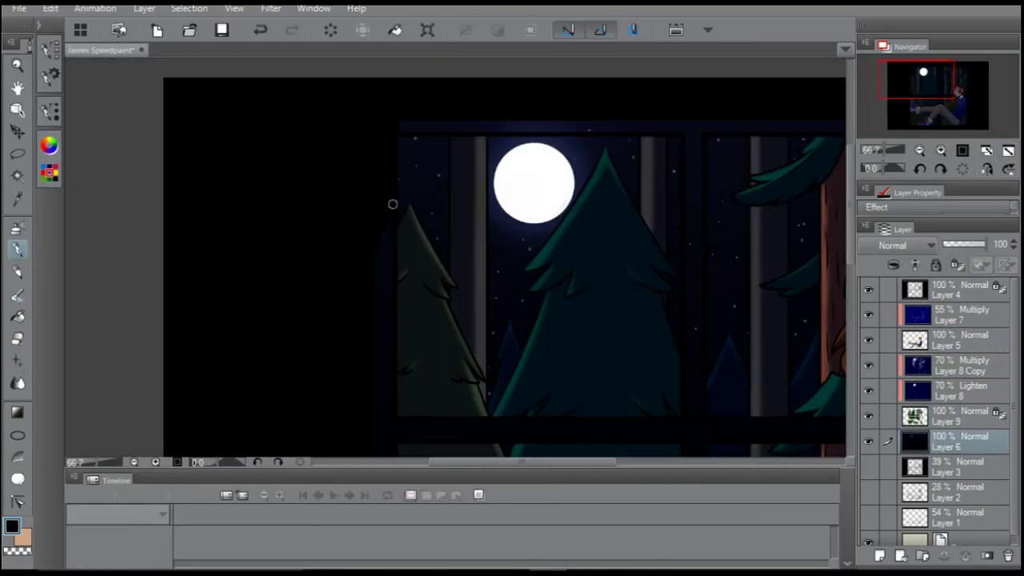
pyautogui.scroll(-5, 394, 118)
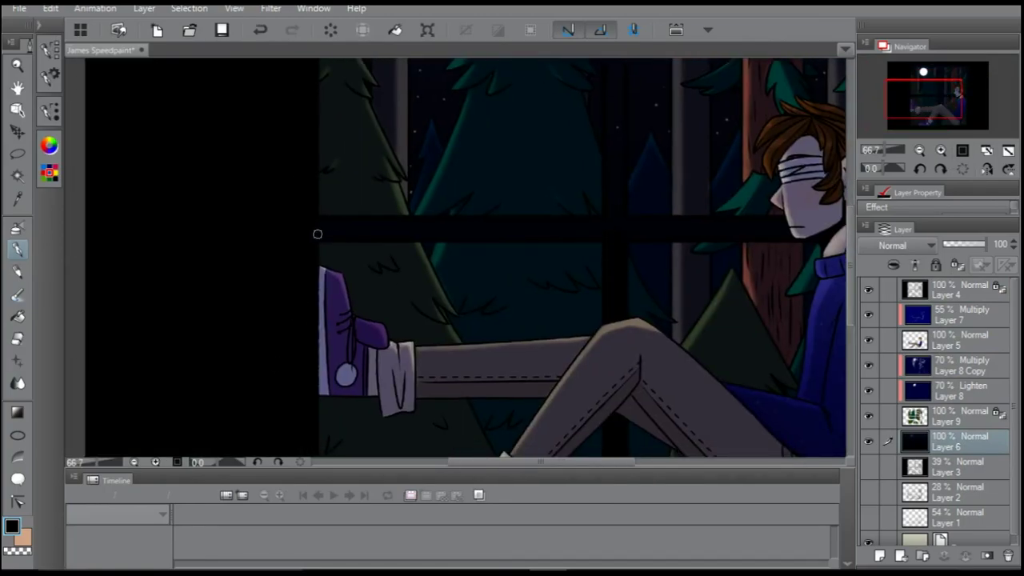
pyautogui.scroll(5, 750, 228)
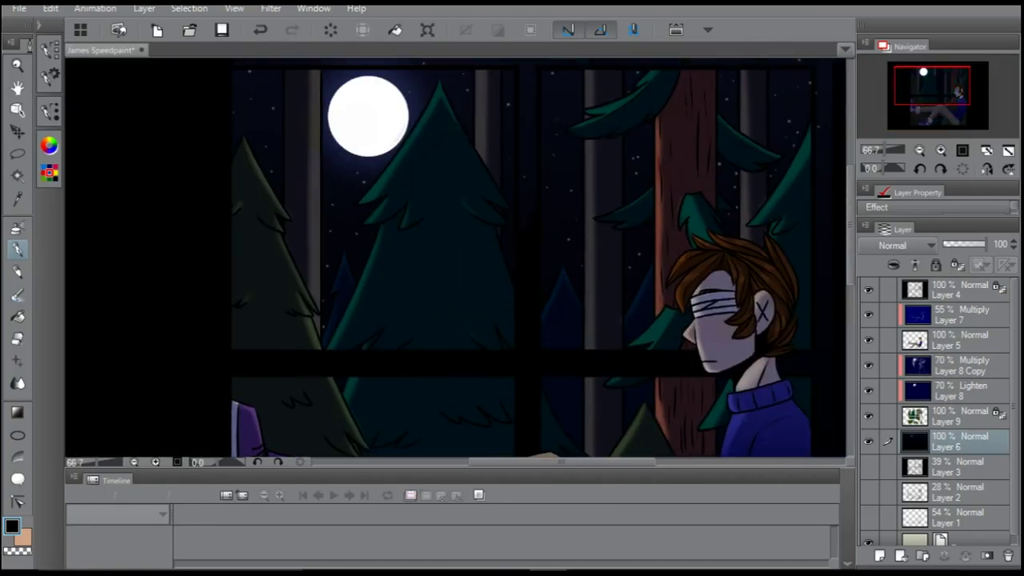
pyautogui.hscroll(3, 638, 384)
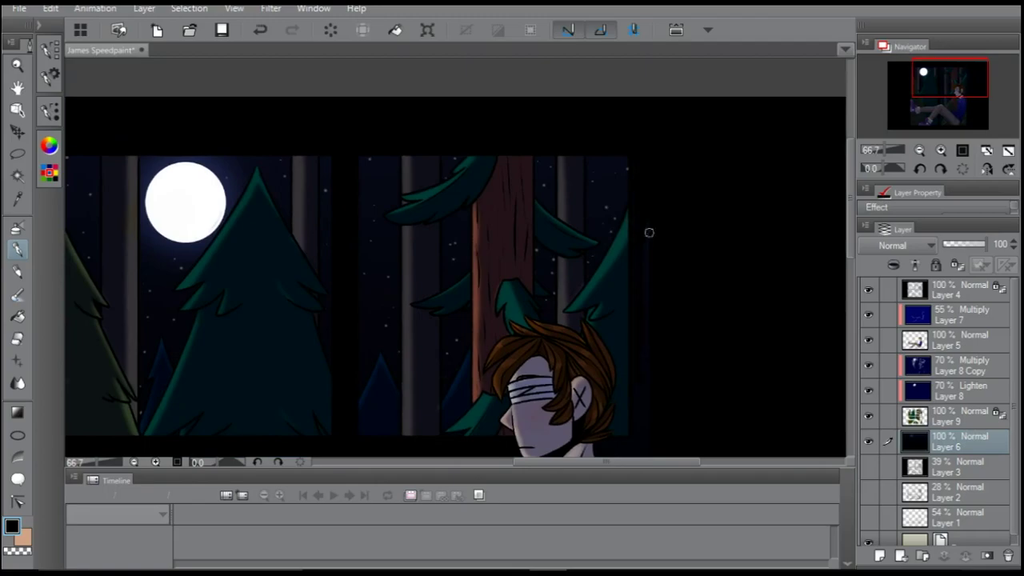
# Paint dark shadows on the character's trousers and sweater on a new Multiply layer and set its opacity to 45%
pyautogui.scroll(-5, 701, 132)
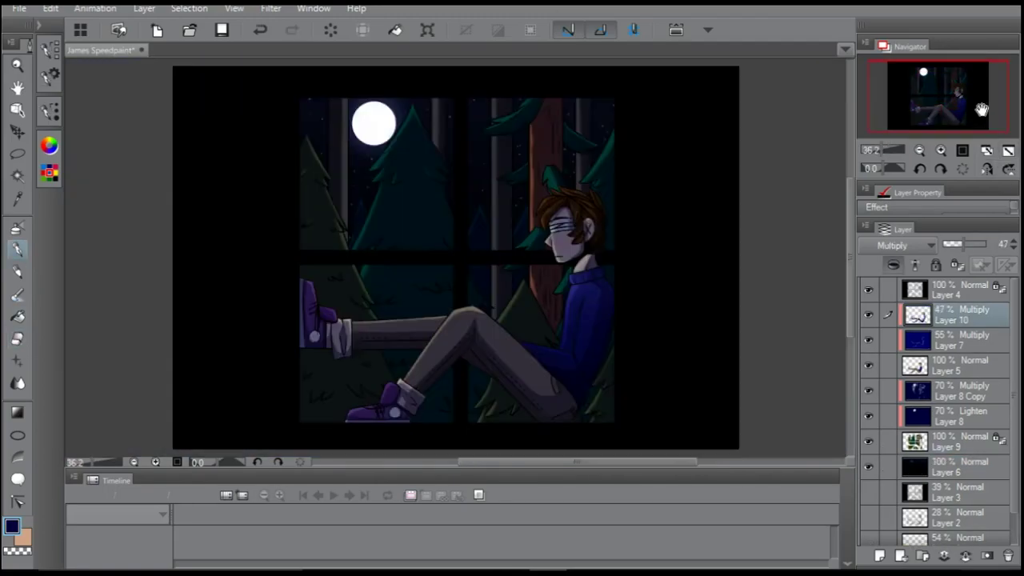
pyautogui.scroll(4, 541, 149)
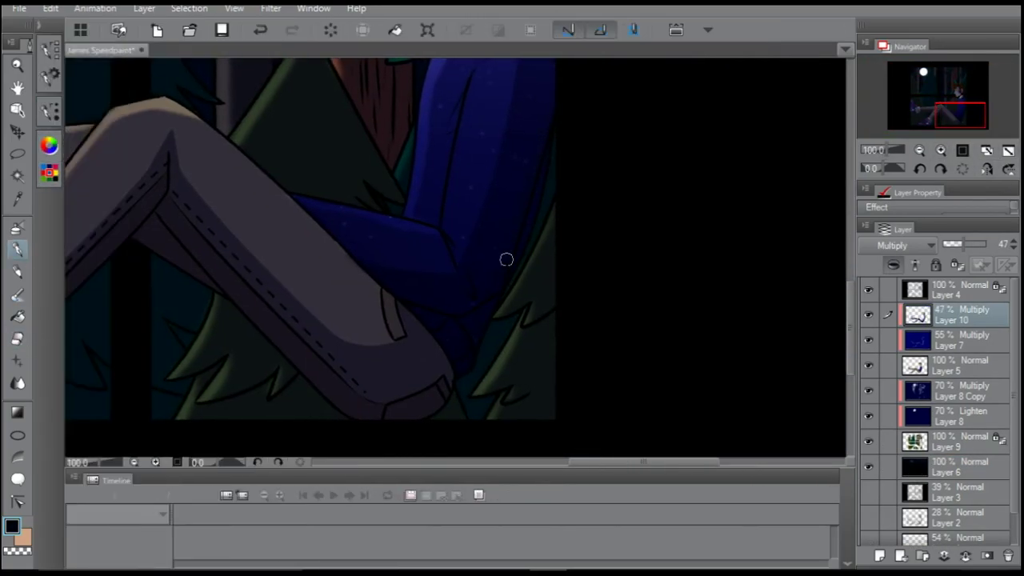
pyautogui.moveTo(960, 243); pyautogui.dragTo(965, 243)
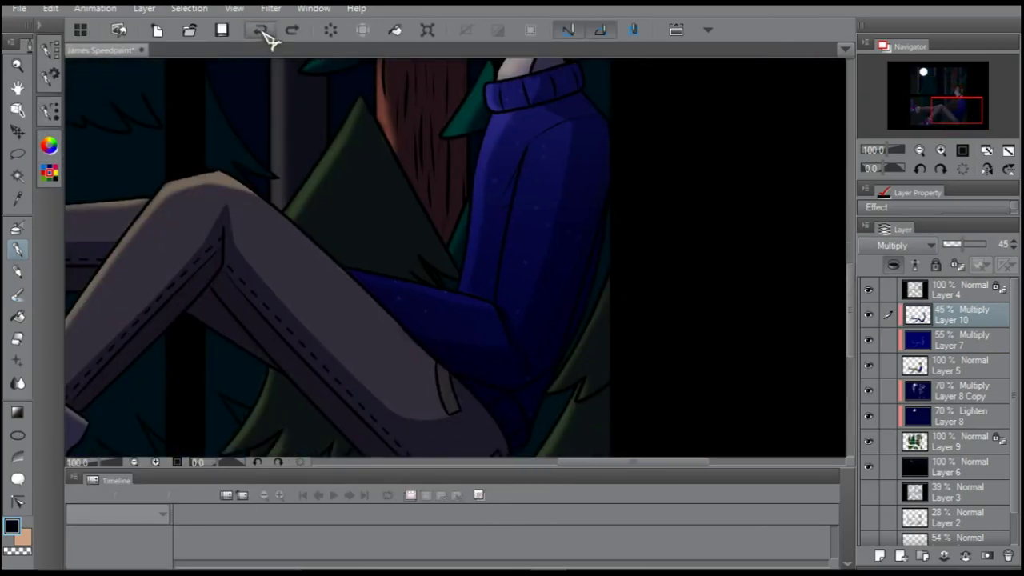
# Add another layer above Layer 10 and set it to Multiply at 45% opacity
pyautogui.hotkey('ctrl', 'shift', 'n')
pyautogui.click(896, 245)
pyautogui.click(891, 267)
pyautogui.click(1014, 249)
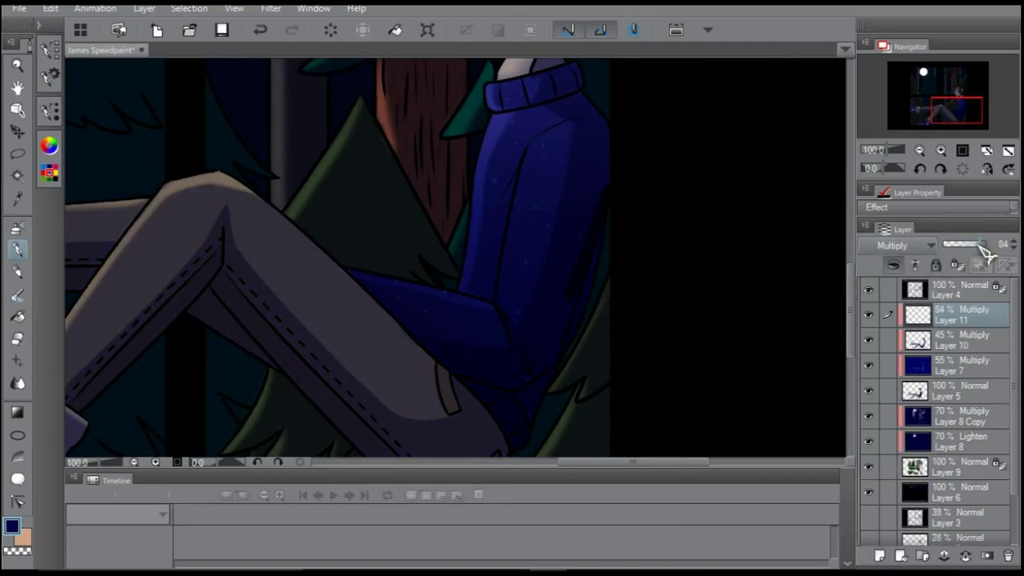
# Paint deeper dark blue shadows on the character's hair and the undersides of the trousers on Layer 11
pyautogui.scroll(5, 533, 405)
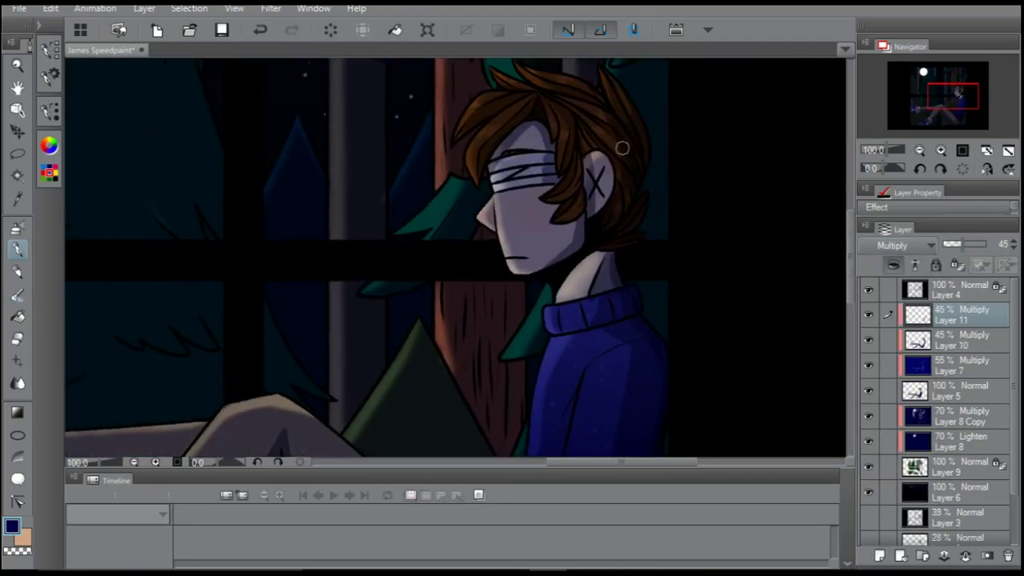
pyautogui.scroll(-1, 648, 185)
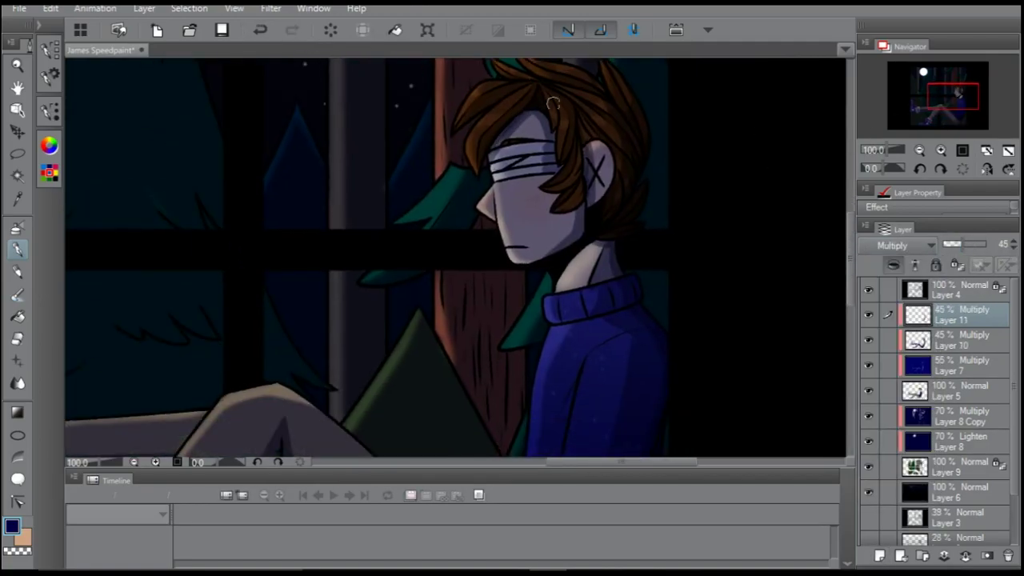
pyautogui.scroll(-5, 564, 86)
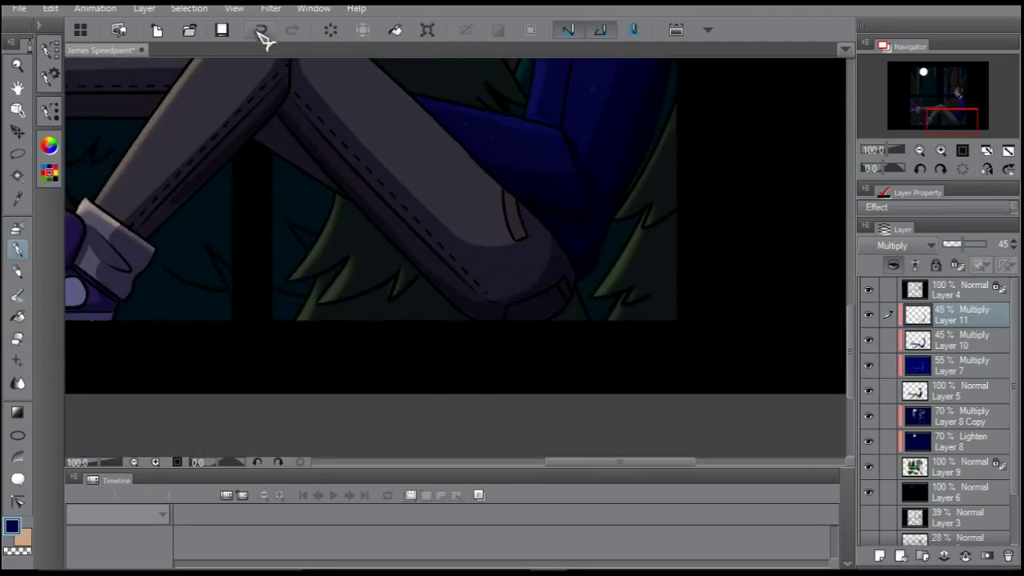
# Shade the shoes and folded trouser cuffs with deeper dark blue shadows on Layer 11
pyautogui.hscroll(-3, 383, 274)
pyautogui.hscroll(-3, 358, 305)
pyautogui.scroll(-2, 355, 297)
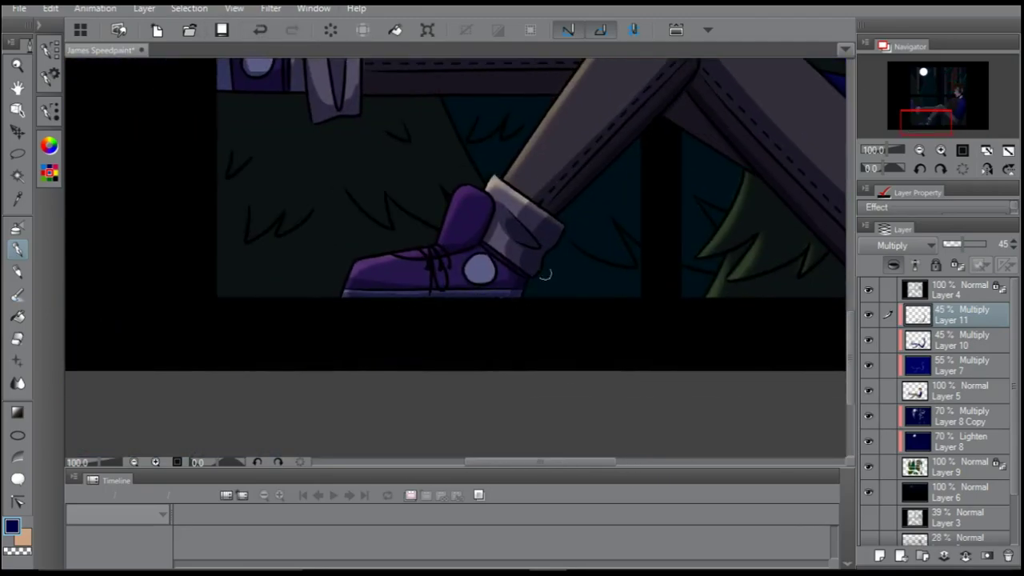
pyautogui.scroll(4, 480, 296)
pyautogui.hscroll(-3, 383, 293)
pyautogui.hscroll(3, 498, 302)
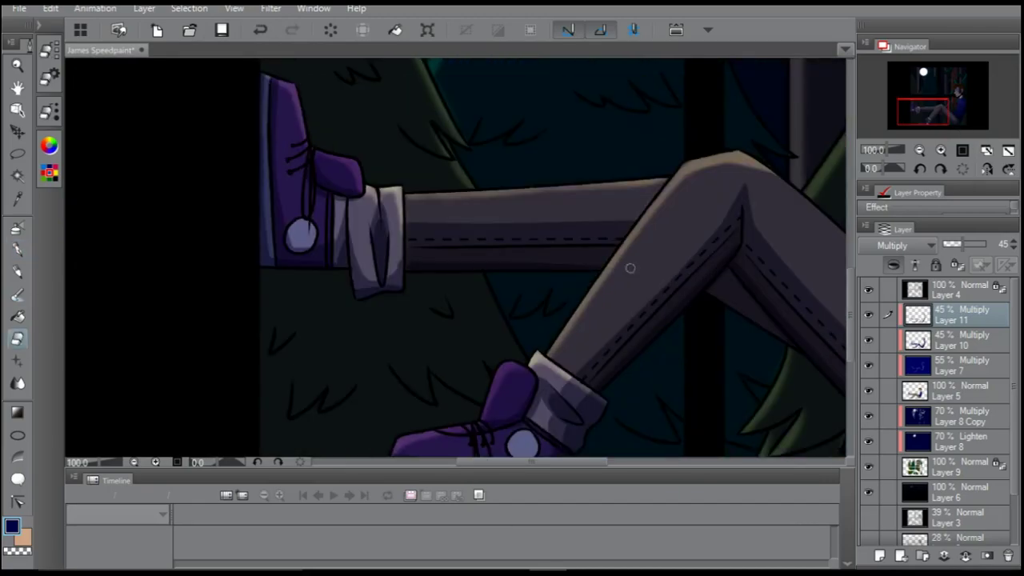
# Apply a Gaussian blur to the character's shadows on Layer 10
pyautogui.hscroll(3, 377, 210)
pyautogui.scroll(3, 377, 211)
pyautogui.hotkey('ctrl', '0')
pyautogui.press('j')
pyautogui.hotkey('ctrl', '+')
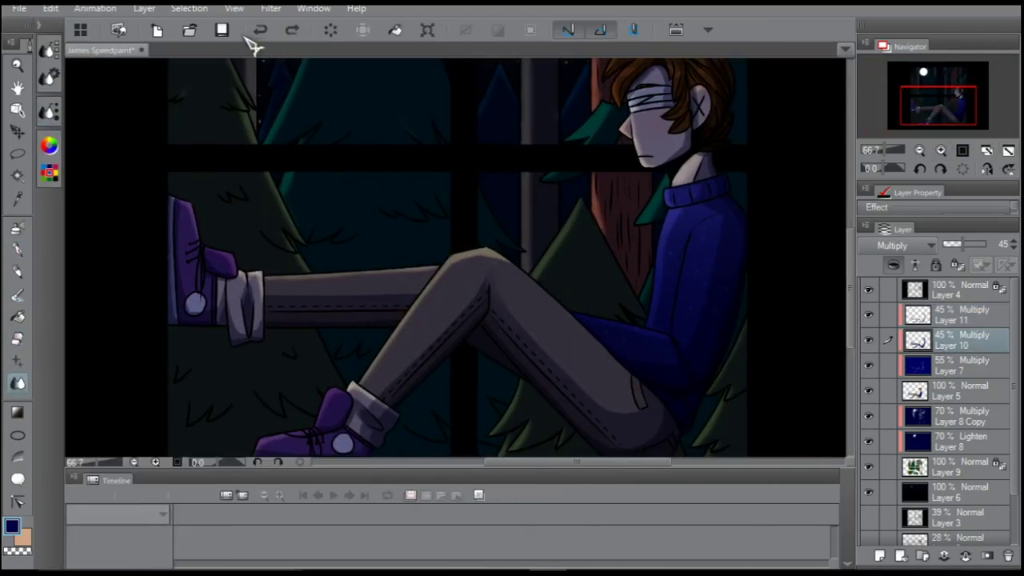
pyautogui.click(271, 8)
pyautogui.moveTo(292, 28)
pyautogui.click(460, 68)
pyautogui.moveTo(544, 183); pyautogui.dragTo(869, 165)
pyautogui.click(869, 158)
# Open the Gaussian blur settings for the deeper shadows on Layer 11
pyautogui.hotkey('alt', ']')
pyautogui.click(271, 8)
pyautogui.click(460, 68)
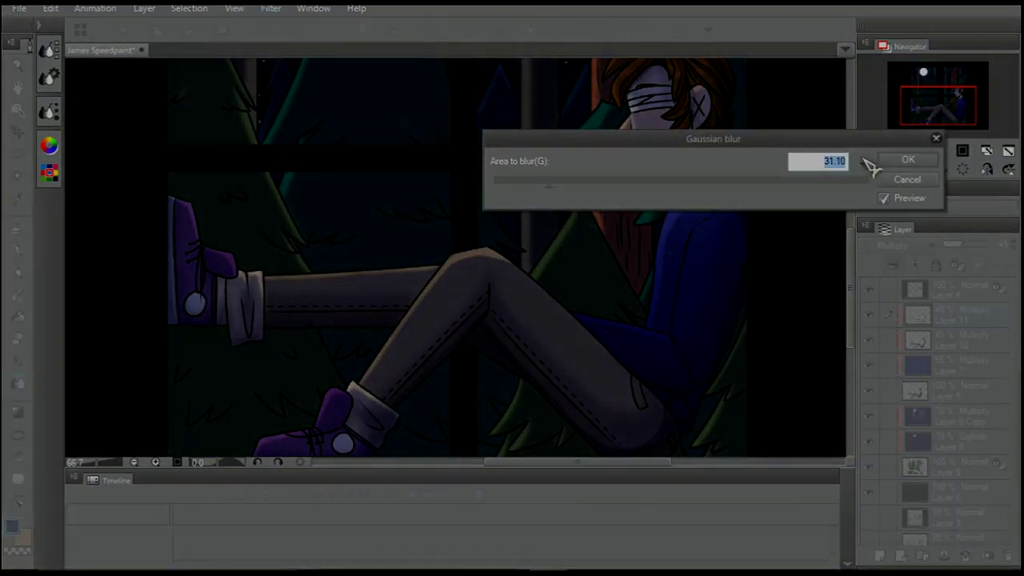